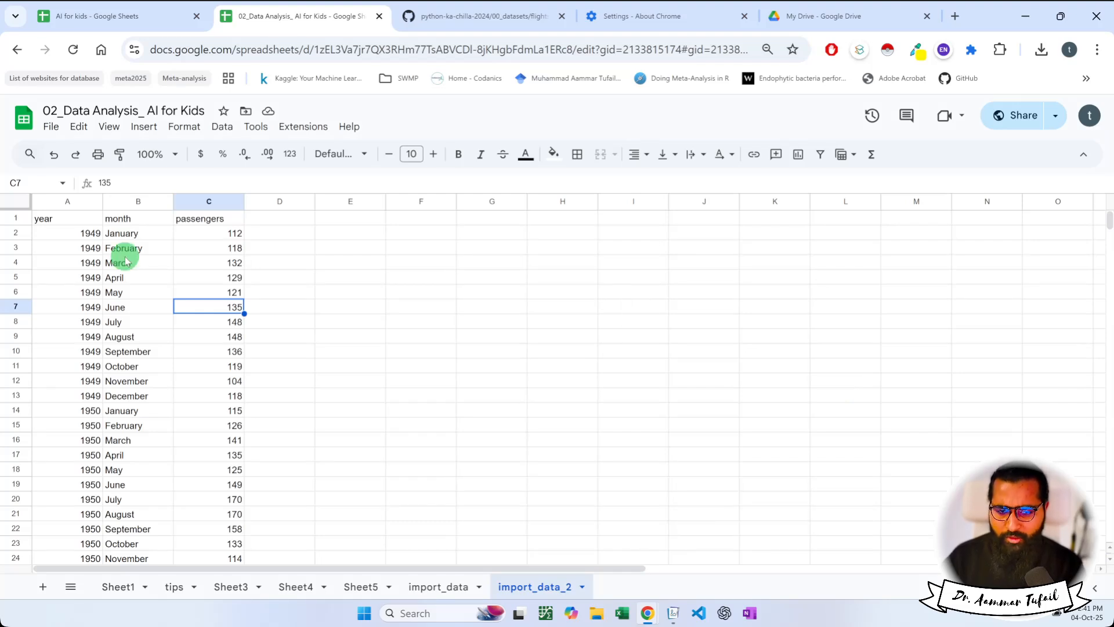
# Step: Open Sheet1 of the workbook and switch to a blank page in the handwritten "Google Spreadsheets" notes
pyautogui.click(119, 587)
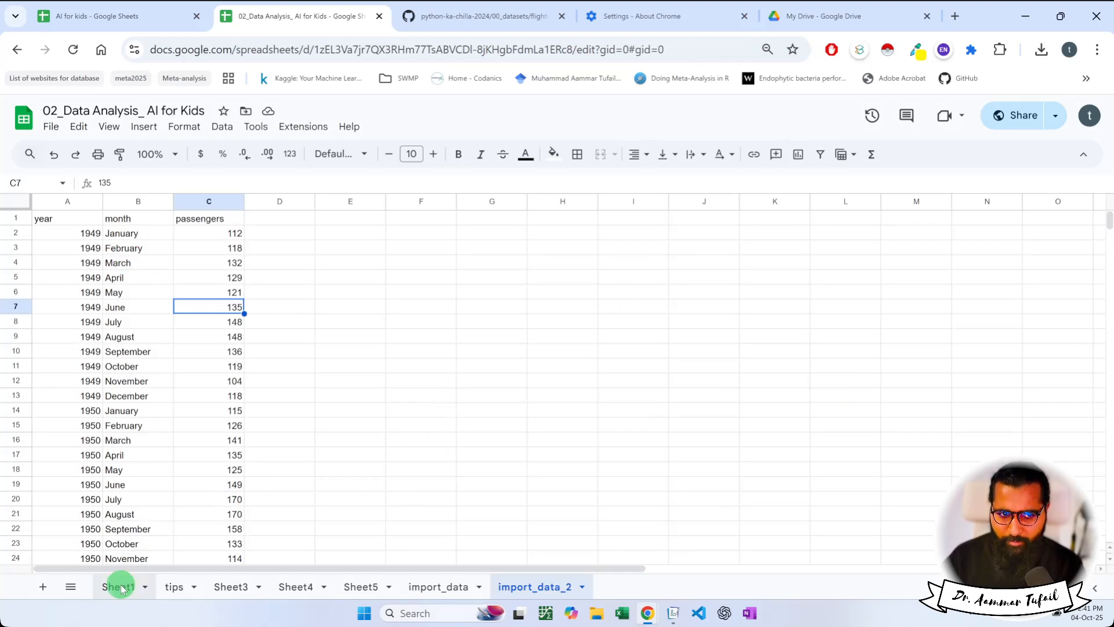
pyautogui.click(674, 613)
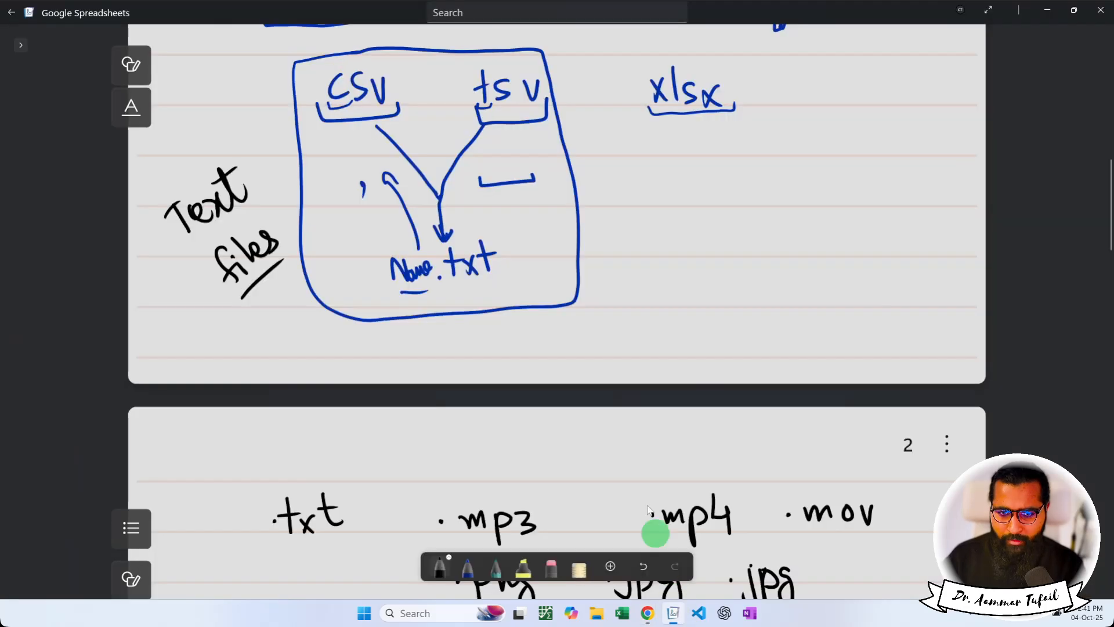
pyautogui.scroll(-15, 556, 343)
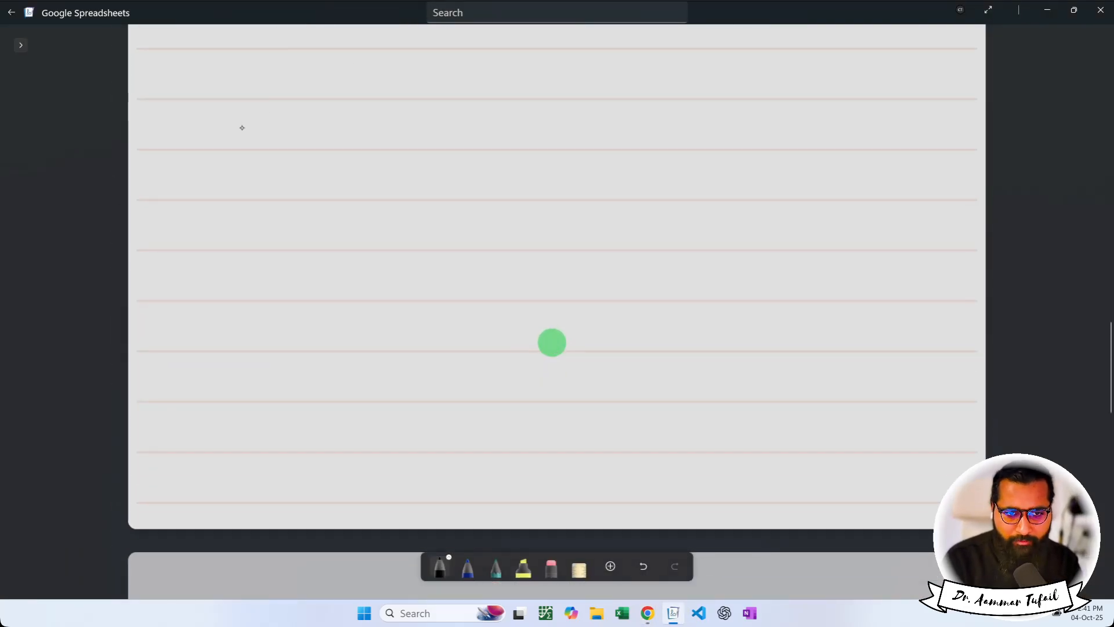
# Step: Handwrite "Graph" near the upper part of the blank page and draw a vertical divider after it
pyautogui.moveTo(242, 122)
pyautogui.mouseDown()
pyautogui.moveTo(246, 152)
pyautogui.moveTo(292, 148)
pyautogui.moveTo(303, 135)
pyautogui.moveTo(328, 150)
pyautogui.mouseUp()
pyautogui.moveTo(485, 94); pyautogui.dragTo(481, 205)
pyautogui.moveTo(526, 110)
pyautogui.mouseDown()
pyautogui.moveTo(529, 155)
pyautogui.moveTo(532, 135)
pyautogui.moveTo(553, 144)
pyautogui.mouseUp()
pyautogui.moveTo(557, 128); pyautogui.dragTo(577, 133)
pyautogui.moveTo(586, 93)
pyautogui.mouseDown()
pyautogui.moveTo(591, 144)
pyautogui.moveTo(594, 119)
pyautogui.mouseUp()
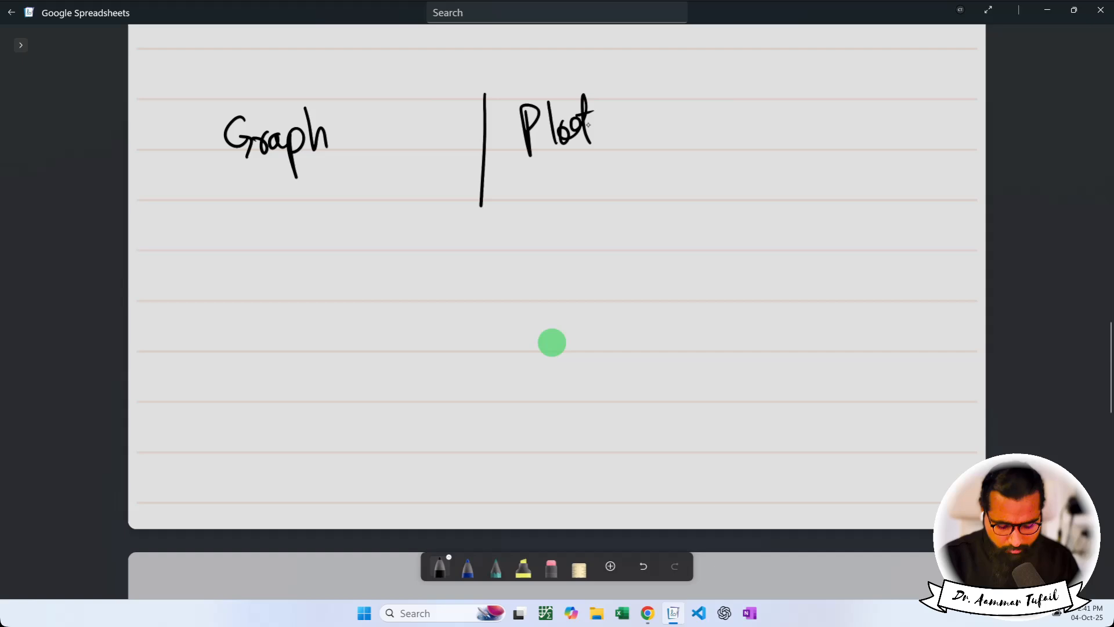
pyautogui.moveTo(522, 99)
pyautogui.mouseDown()
pyautogui.moveTo(543, 97)
pyautogui.moveTo(551, 166)
pyautogui.mouseUp()
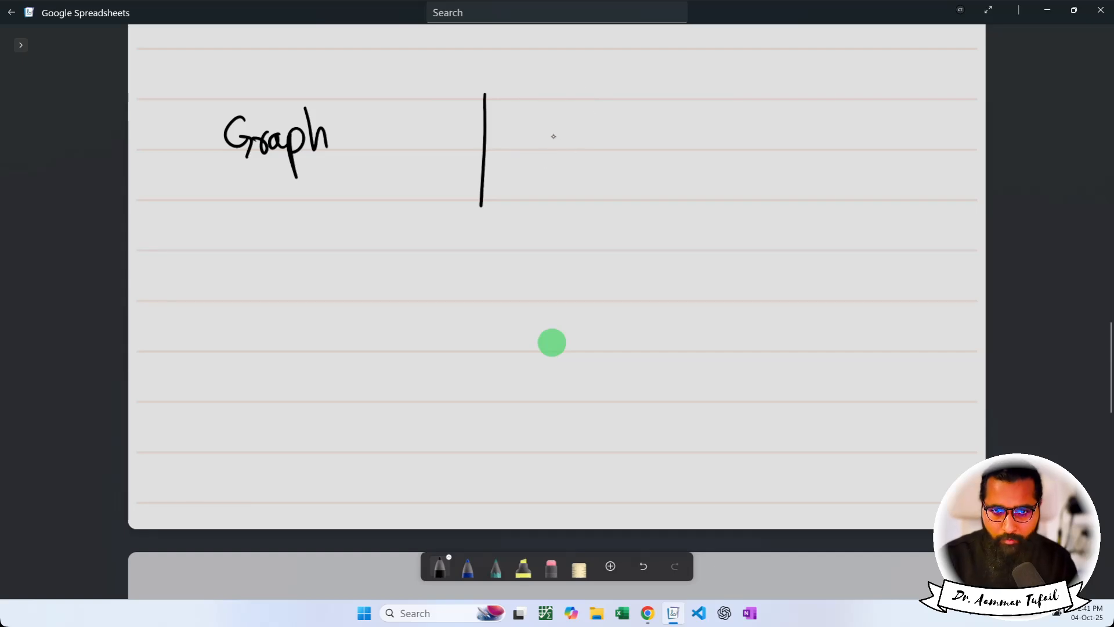
# Step: Handwrite "Plot" after the first divider and draw a second vertical divider beyond it
pyautogui.moveTo(537, 115)
pyautogui.mouseDown()
pyautogui.moveTo(545, 172)
pyautogui.moveTo(548, 145)
pyautogui.mouseUp()
pyautogui.moveTo(562, 117)
pyautogui.mouseDown()
pyautogui.moveTo(573, 166)
pyautogui.moveTo(579, 142)
pyautogui.mouseUp()
pyautogui.moveTo(598, 111); pyautogui.dragTo(604, 159)
pyautogui.moveTo(582, 131); pyautogui.dragTo(603, 126)
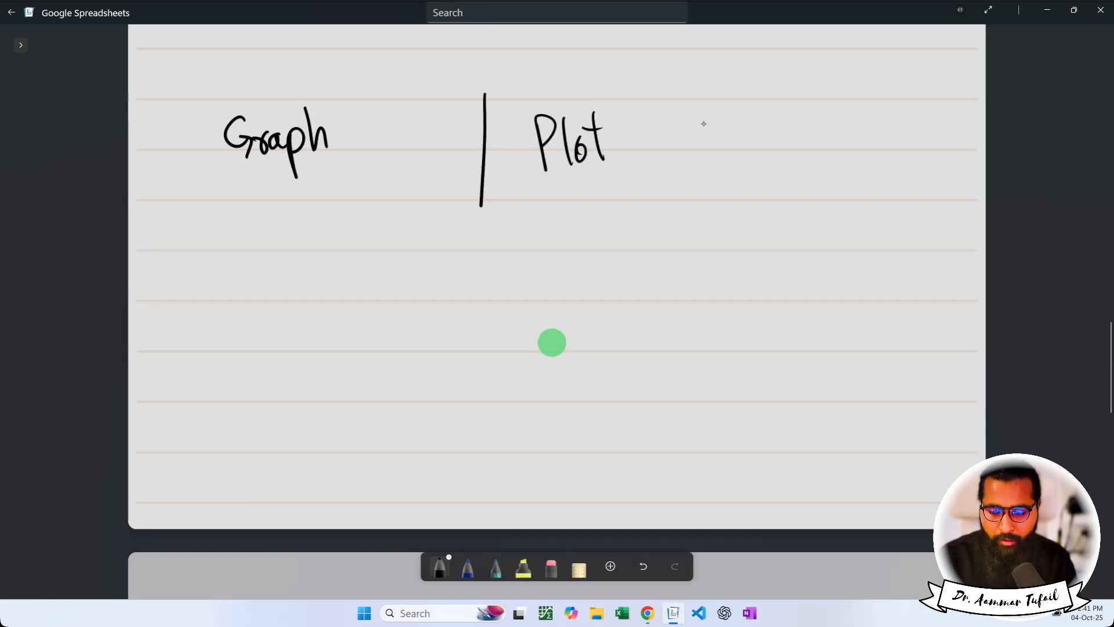
pyautogui.moveTo(709, 92); pyautogui.dragTo(709, 205)
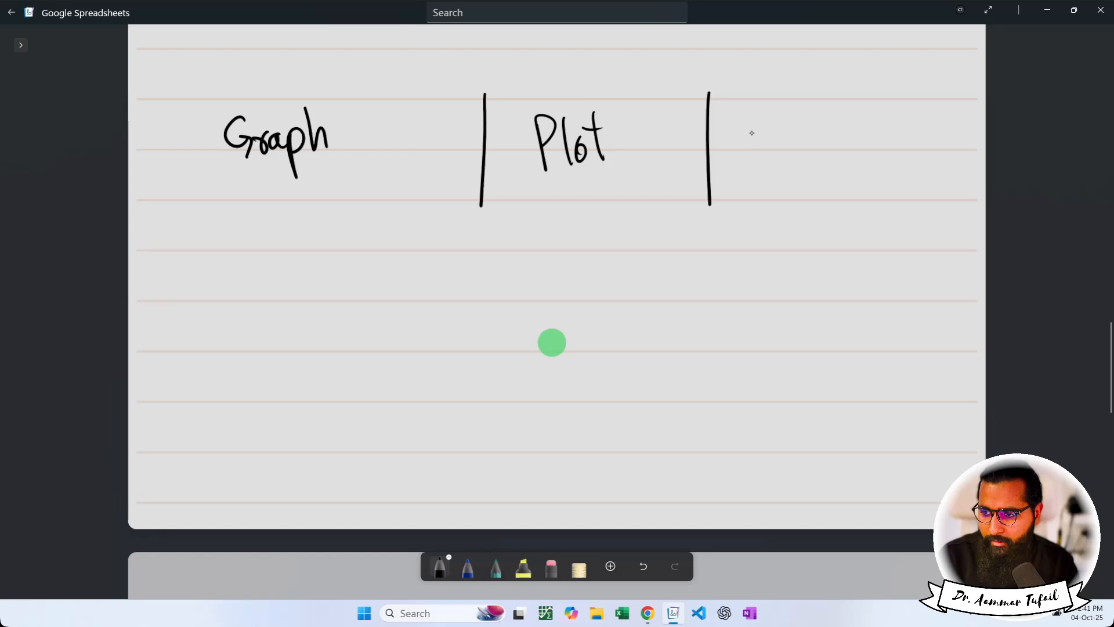
# Step: Handwrite "Chart" after the second divider as the third heading in the row
pyautogui.moveTo(765, 122); pyautogui.dragTo(765, 152)
pyautogui.moveTo(781, 103)
pyautogui.mouseDown()
pyautogui.moveTo(807, 152)
pyautogui.moveTo(839, 152)
pyautogui.mouseUp()
pyautogui.moveTo(860, 97); pyautogui.dragTo(862, 158)
pyautogui.moveTo(842, 132); pyautogui.dragTo(874, 128)
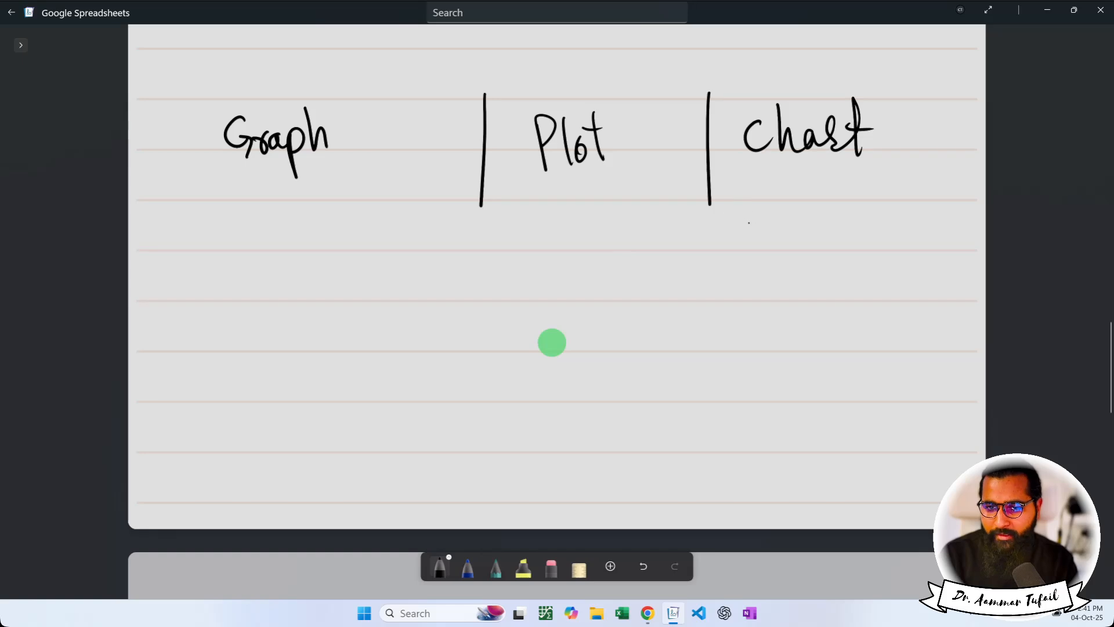
# Step: Underline the three handwritten headings "Chart", "Plot" and "Graph"
pyautogui.moveTo(748, 222); pyautogui.dragTo(846, 218)
pyautogui.moveTo(557, 218); pyautogui.dragTo(614, 206)
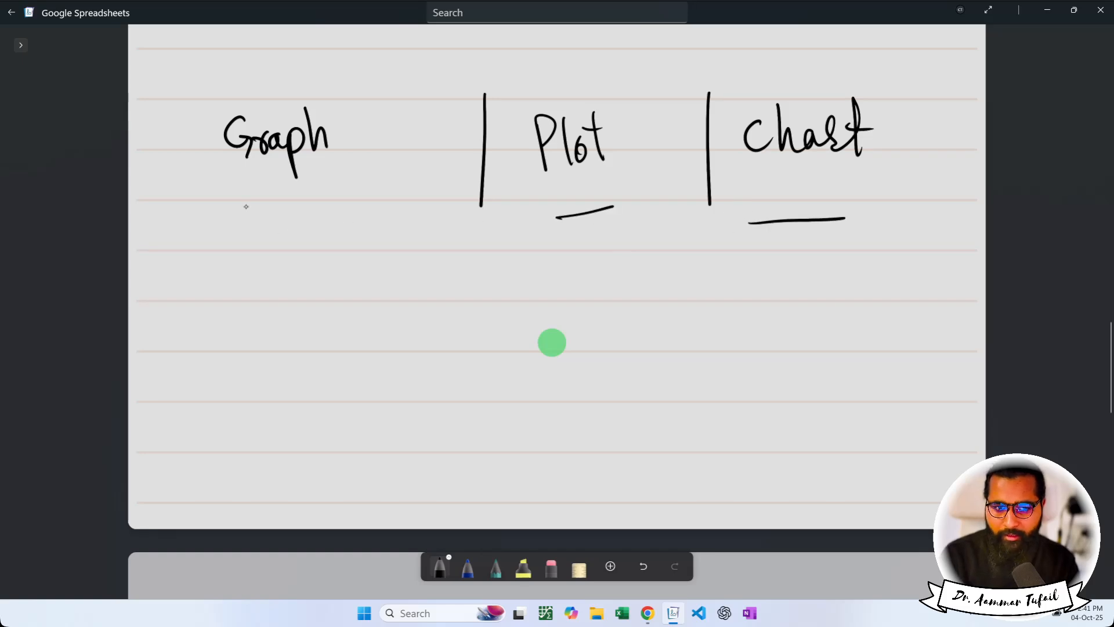
pyautogui.moveTo(241, 207); pyautogui.dragTo(333, 193)
# Step: Draw an empty pair of graph axes below the headings, with arrowheads on the vertical and horizontal lines
pyautogui.moveTo(356, 252)
pyautogui.mouseDown()
pyautogui.moveTo(354, 453)
pyautogui.moveTo(581, 443)
pyautogui.mouseUp()
pyautogui.moveTo(570, 433); pyautogui.dragTo(576, 452)
pyautogui.moveTo(350, 267)
pyautogui.mouseDown()
pyautogui.moveTo(358, 249)
pyautogui.moveTo(367, 259)
pyautogui.mouseUp()
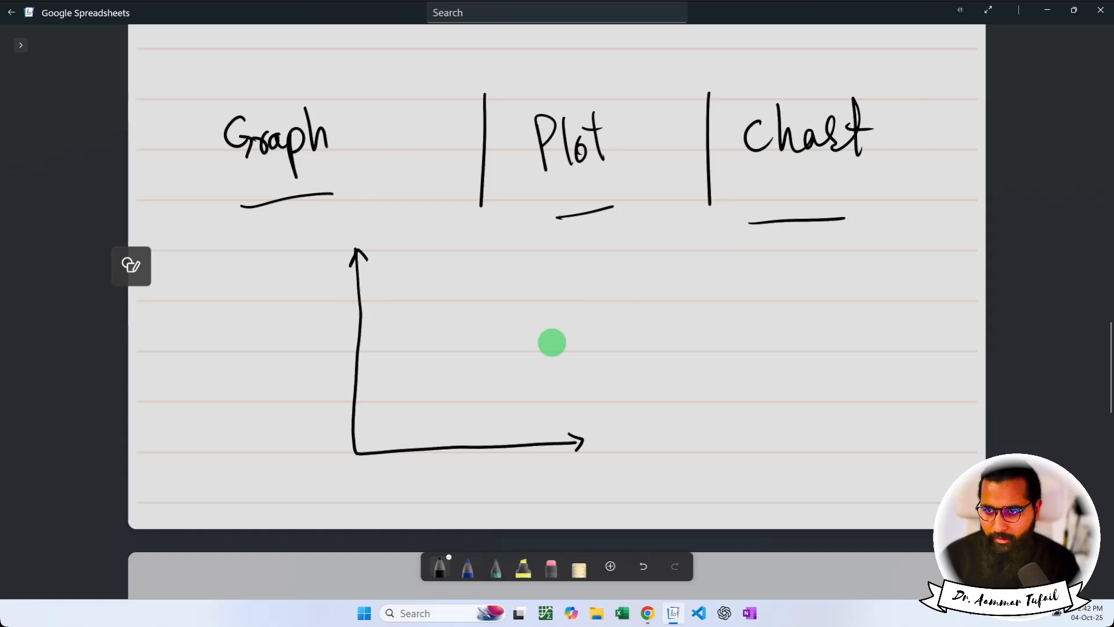
# Step: Handwrite the terms "Image" and "Figure" one below the other beside the drawn axes
pyautogui.moveTo(696, 317); pyautogui.dragTo(705, 350)
pyautogui.moveTo(710, 350)
pyautogui.mouseDown()
pyautogui.moveTo(717, 337)
pyautogui.moveTo(761, 371)
pyautogui.moveTo(780, 342)
pyautogui.moveTo(730, 347)
pyautogui.mouseUp()
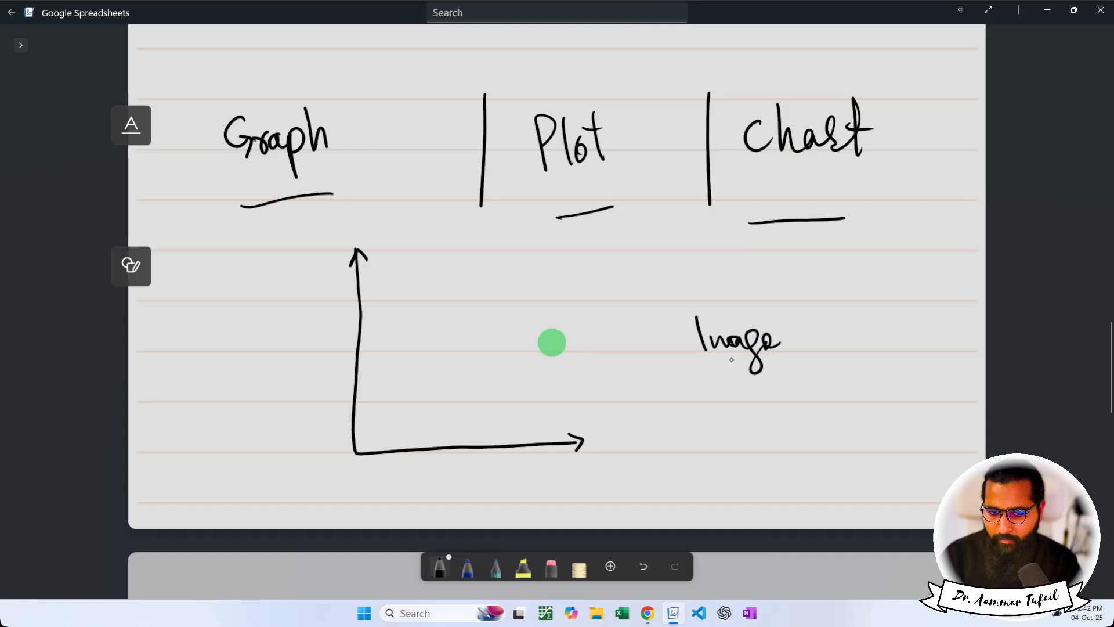
pyautogui.moveTo(709, 390)
pyautogui.mouseDown()
pyautogui.moveTo(715, 422)
pyautogui.moveTo(723, 389)
pyautogui.mouseUp()
pyautogui.moveTo(708, 407)
pyautogui.mouseDown()
pyautogui.moveTo(725, 406)
pyautogui.moveTo(730, 420)
pyautogui.mouseUp()
pyautogui.moveTo(747, 401)
pyautogui.mouseDown()
pyautogui.moveTo(737, 405)
pyautogui.moveTo(762, 409)
pyautogui.moveTo(778, 395)
pyautogui.mouseUp()
pyautogui.moveTo(778, 396)
pyautogui.mouseDown()
pyautogui.moveTo(781, 410)
pyautogui.moveTo(794, 394)
pyautogui.moveTo(796, 410)
pyautogui.moveTo(810, 401)
pyautogui.mouseUp()
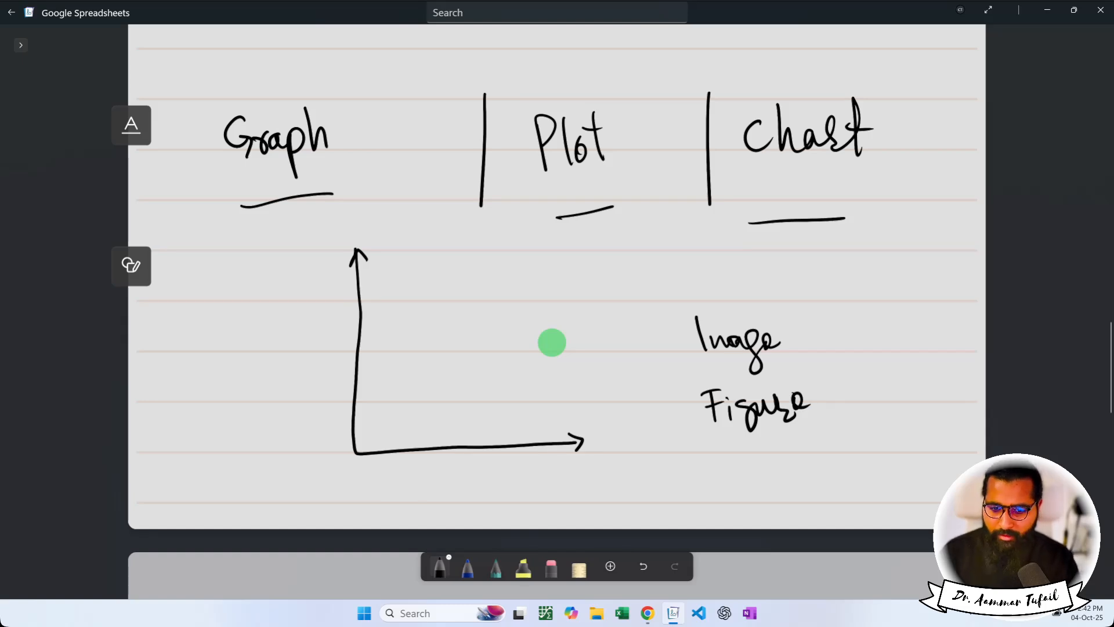
# Step: Return to the Google Sheets workbook and select the empty Height cell C7 in Sheet1
pyautogui.click(629, 613)
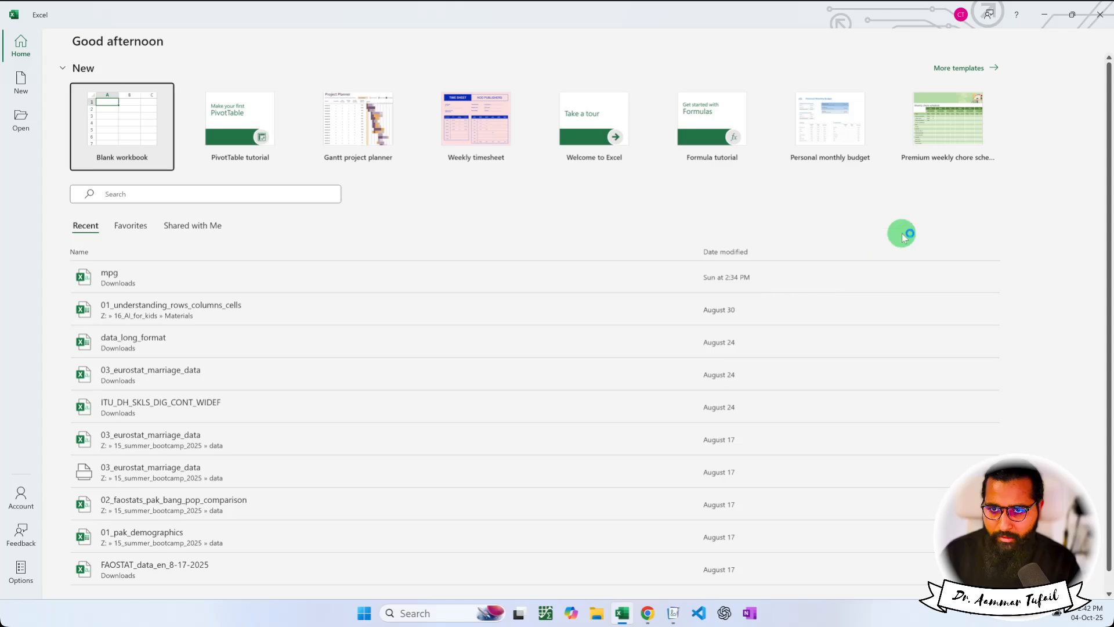
pyautogui.click(1095, 22)
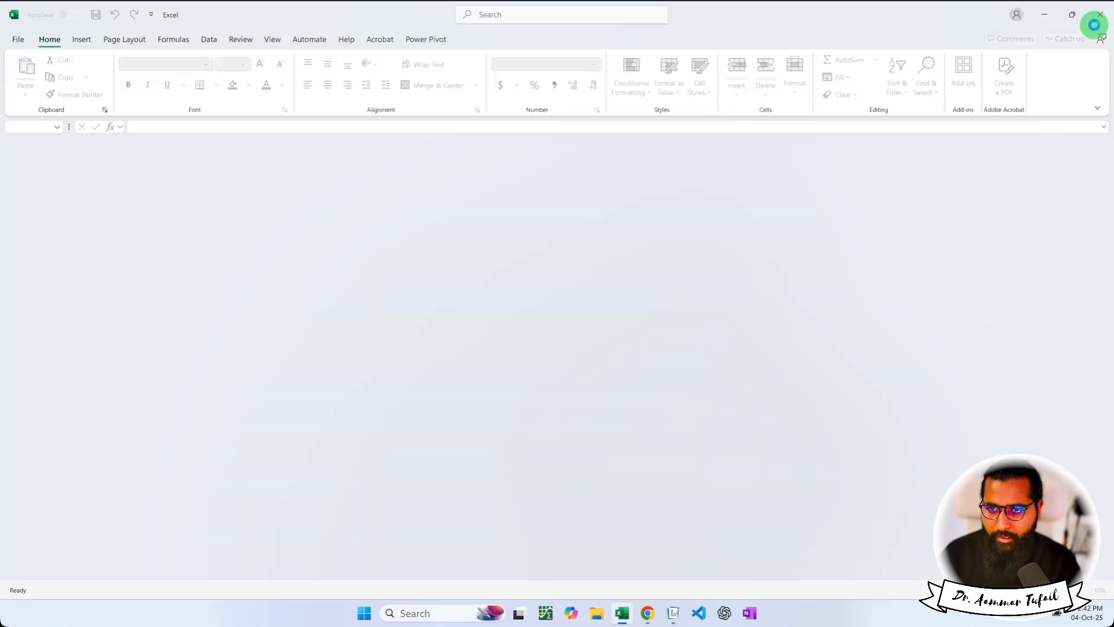
pyautogui.click(1058, 22)
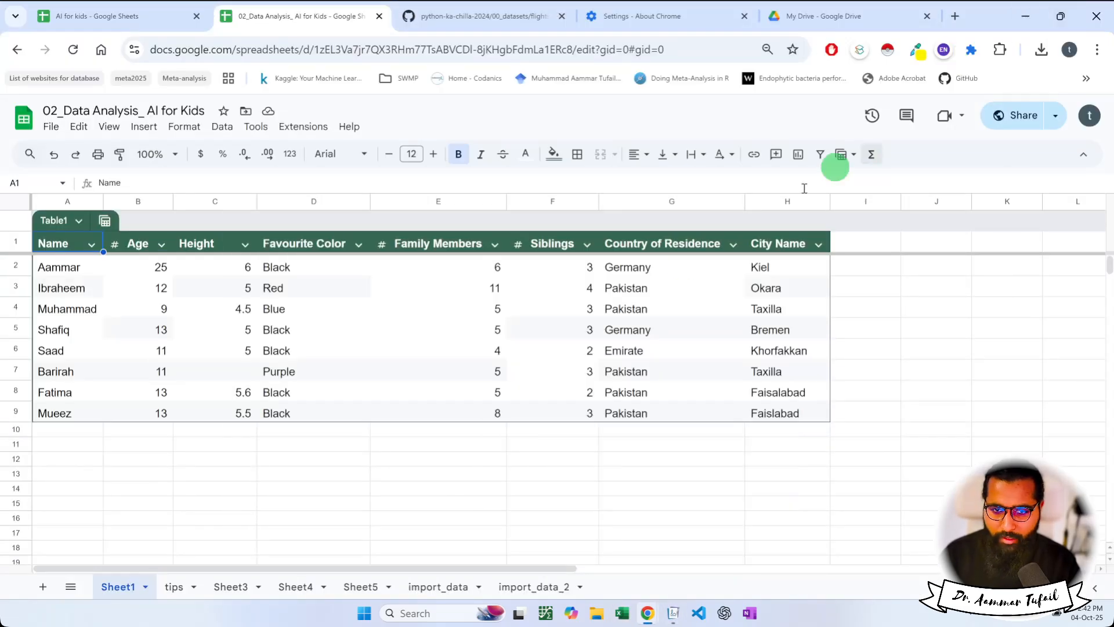
pyautogui.click(317, 460)
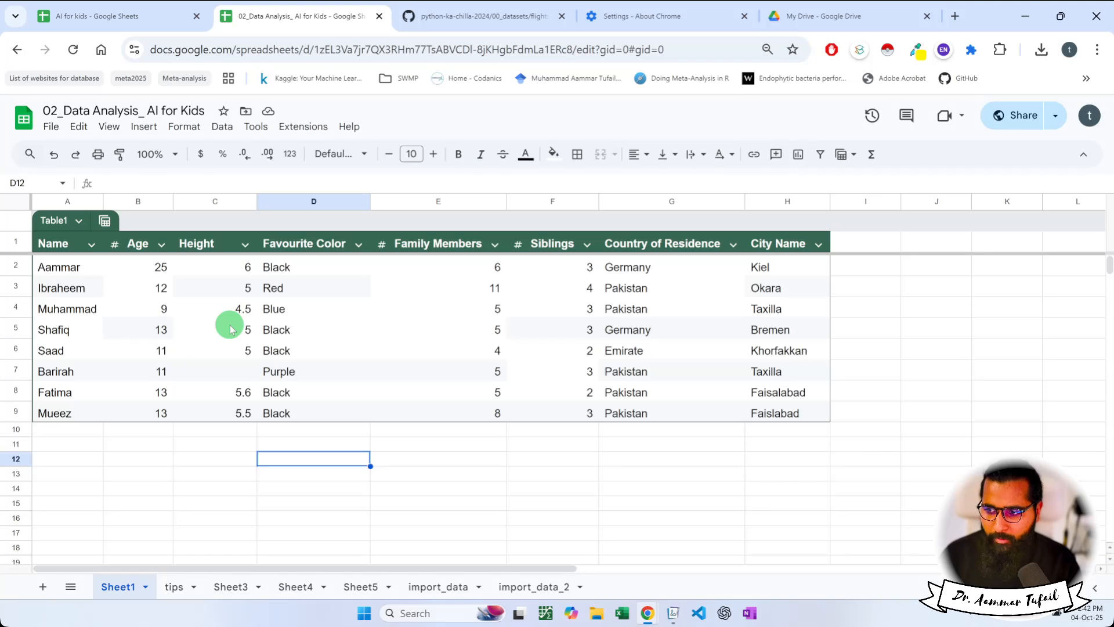
pyautogui.click(225, 371)
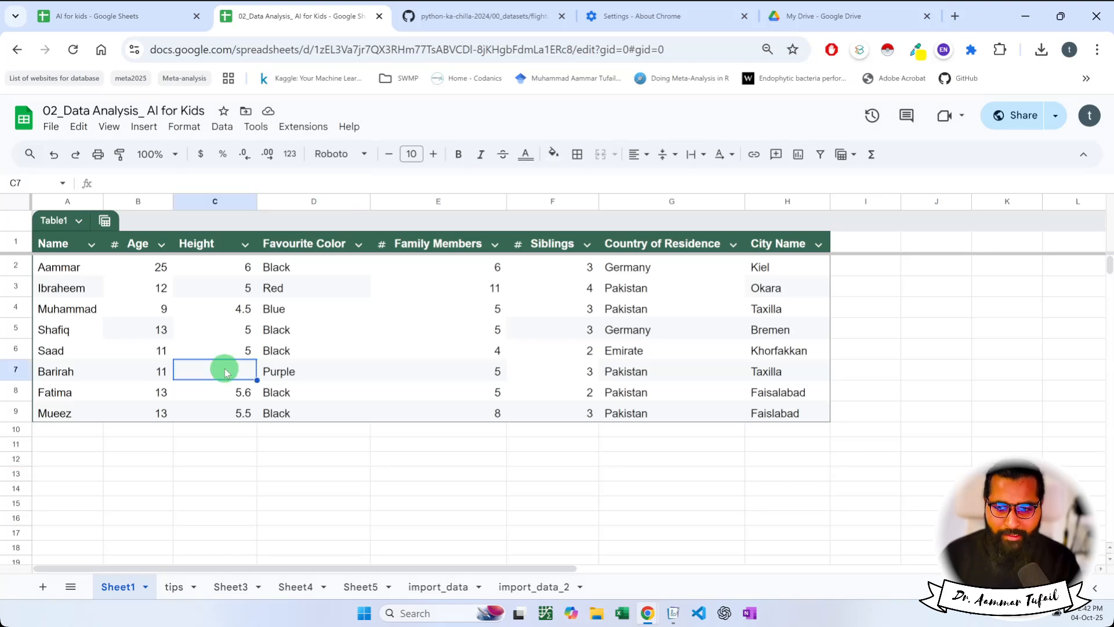
# Step: Copy the workbook's share link from its sharing settings and close them
pyautogui.click(1011, 118)
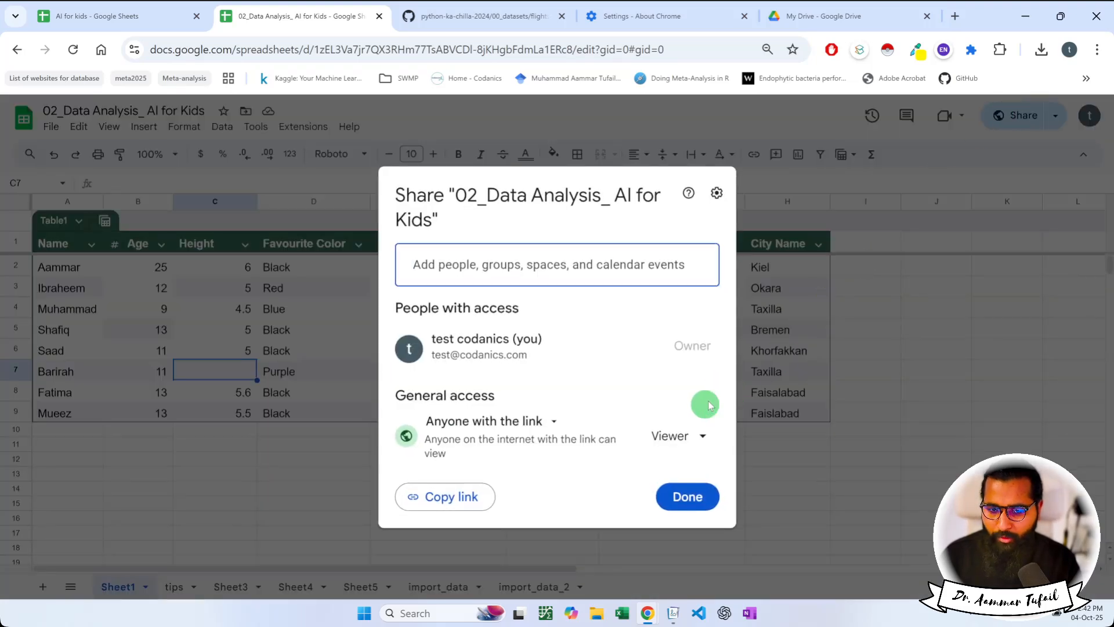
pyautogui.click(476, 491)
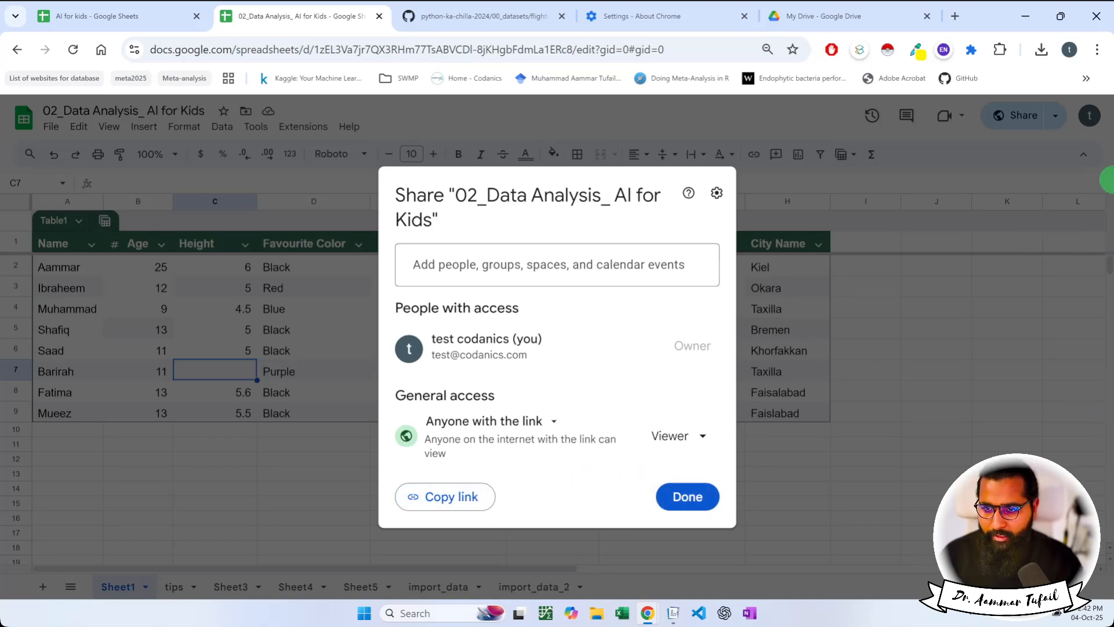
pyautogui.hotkey('ctrl', 'v')
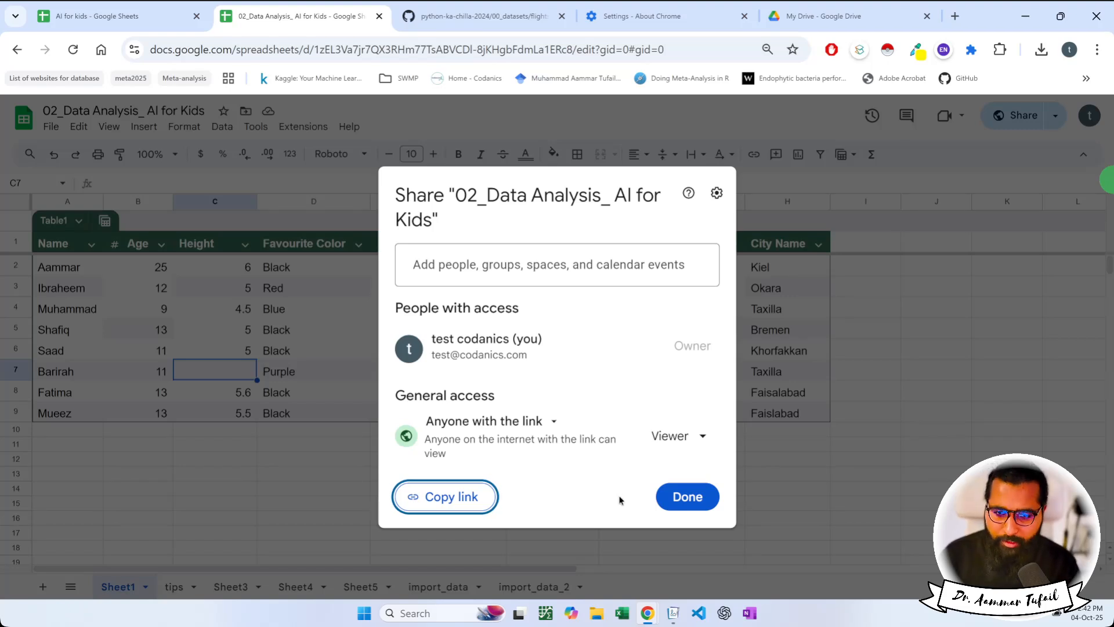
pyautogui.click(680, 503)
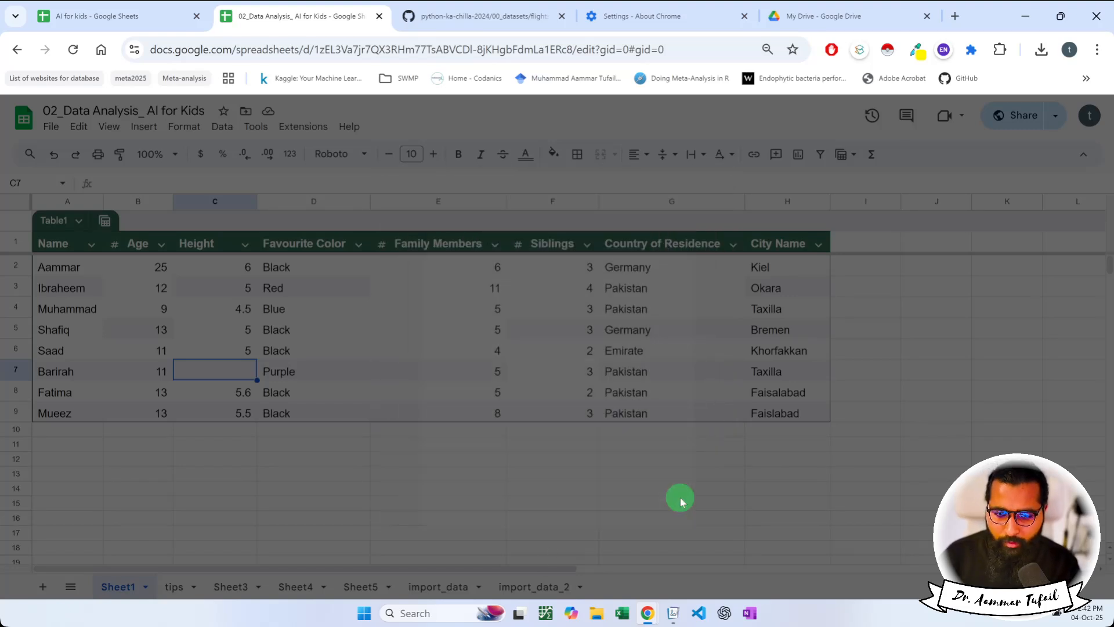
# Step: Fill the missing Height value in cell C7 with 4.6
pyautogui.click(325, 447)
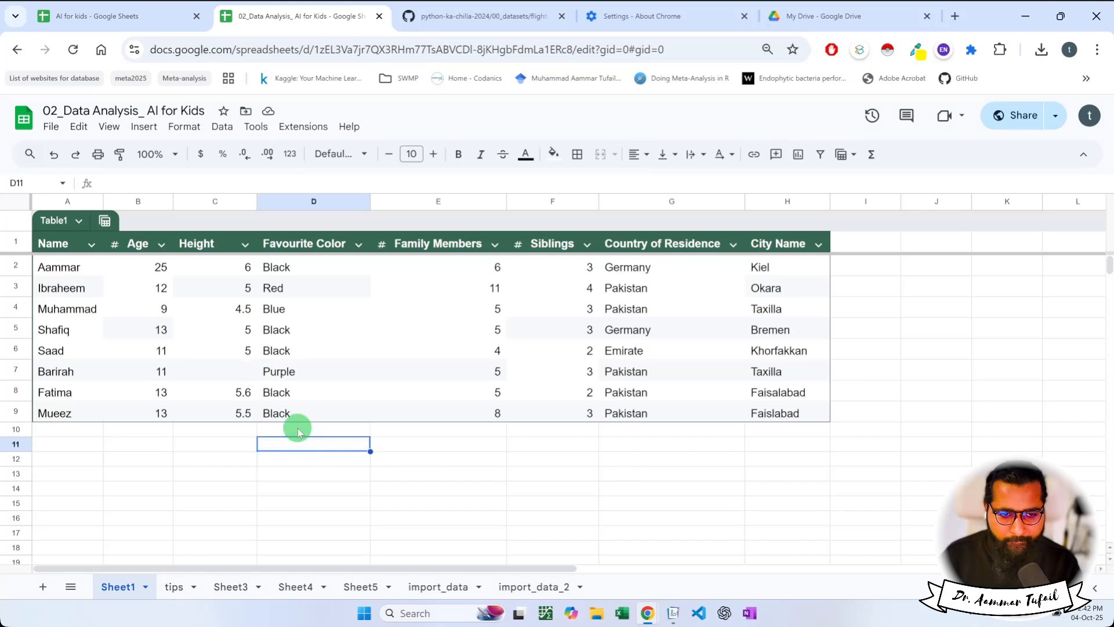
pyautogui.click(238, 373)
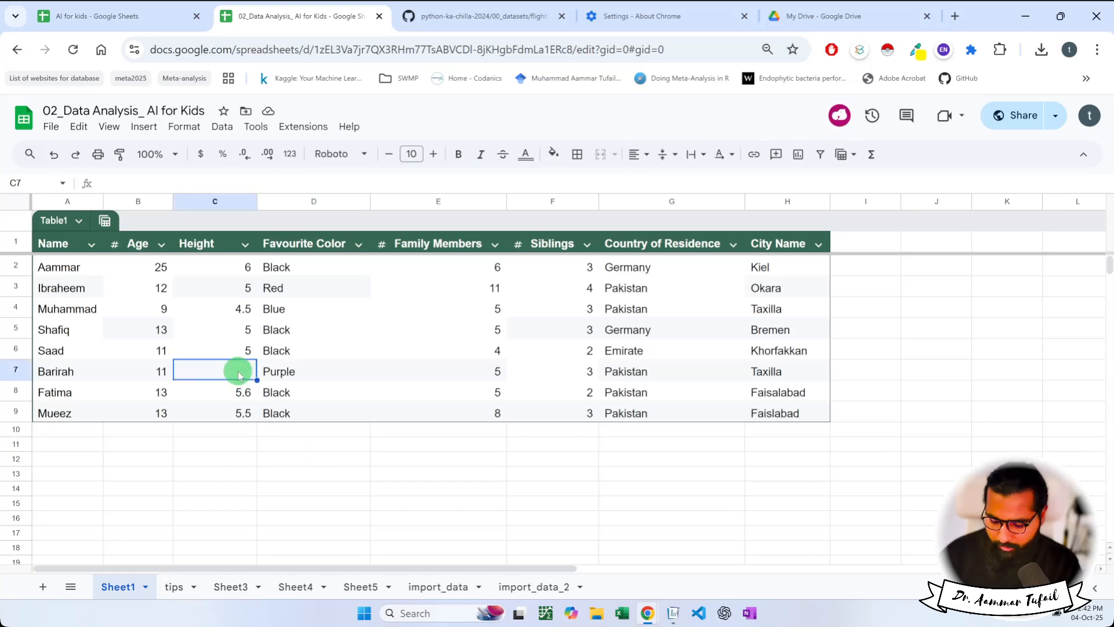
pyautogui.write('4.6')
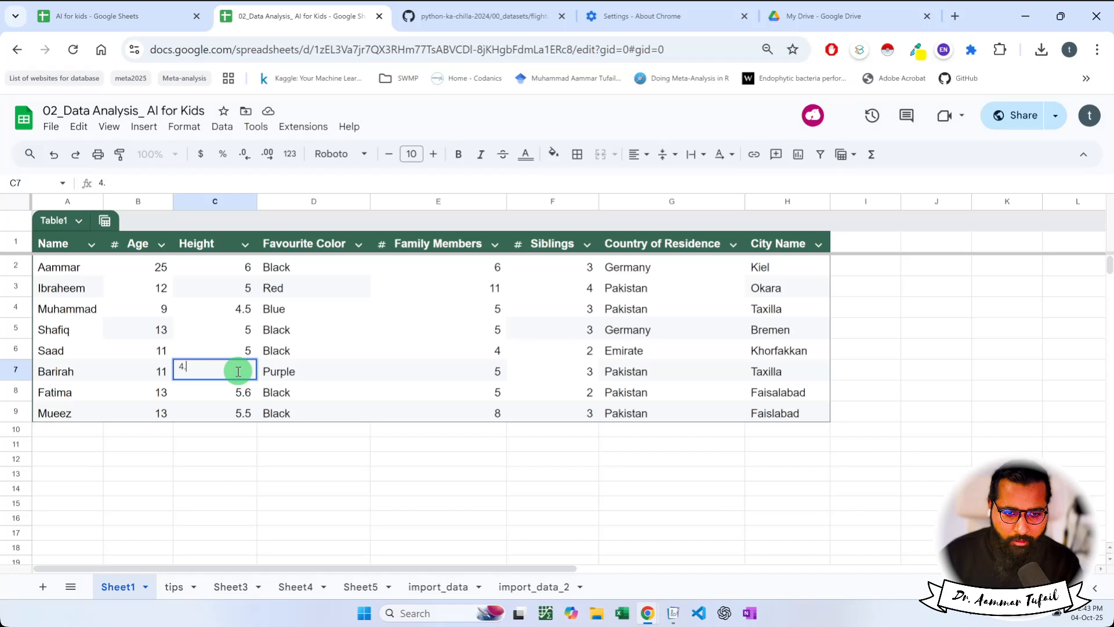
pyautogui.click(301, 430)
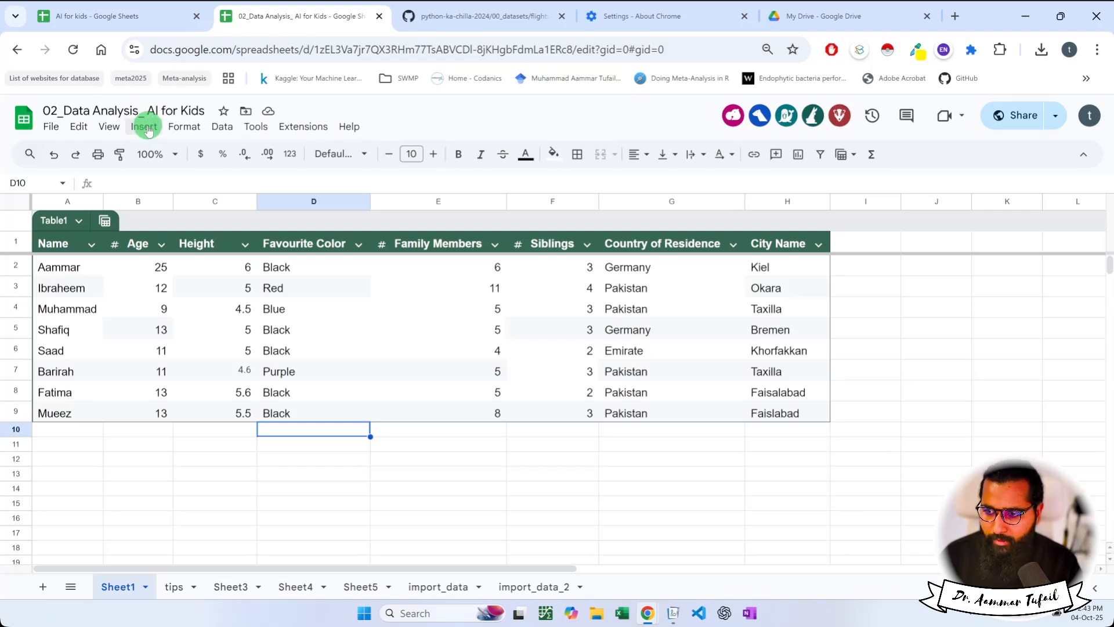
# Step: Insert a chart of the table data with cell D10 selected, and delete the chart
pyautogui.click(148, 130)
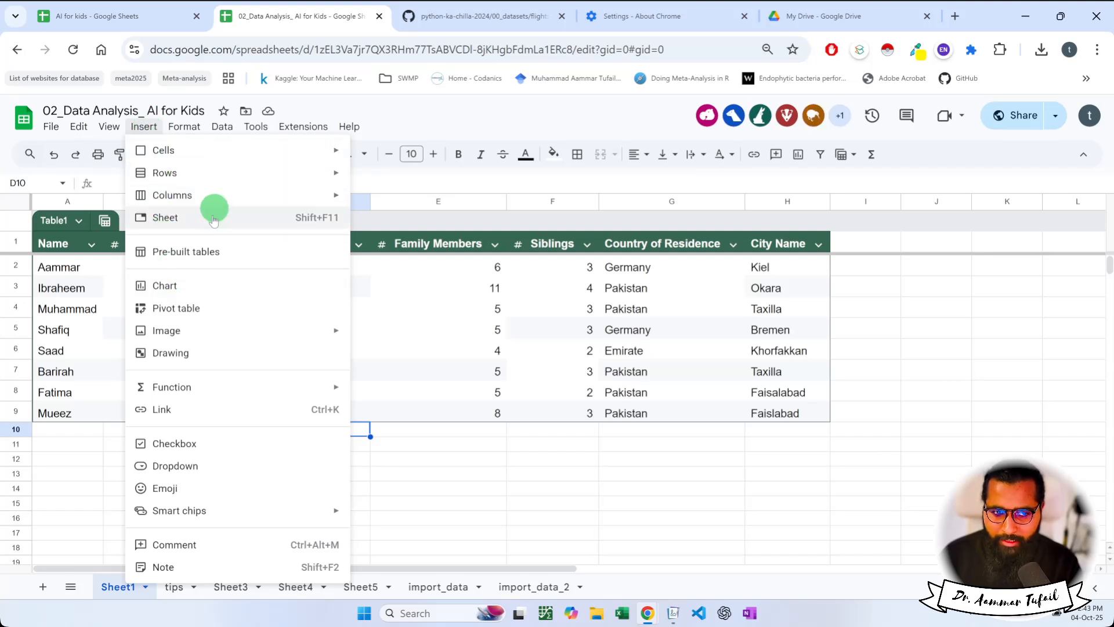
pyautogui.click(199, 285)
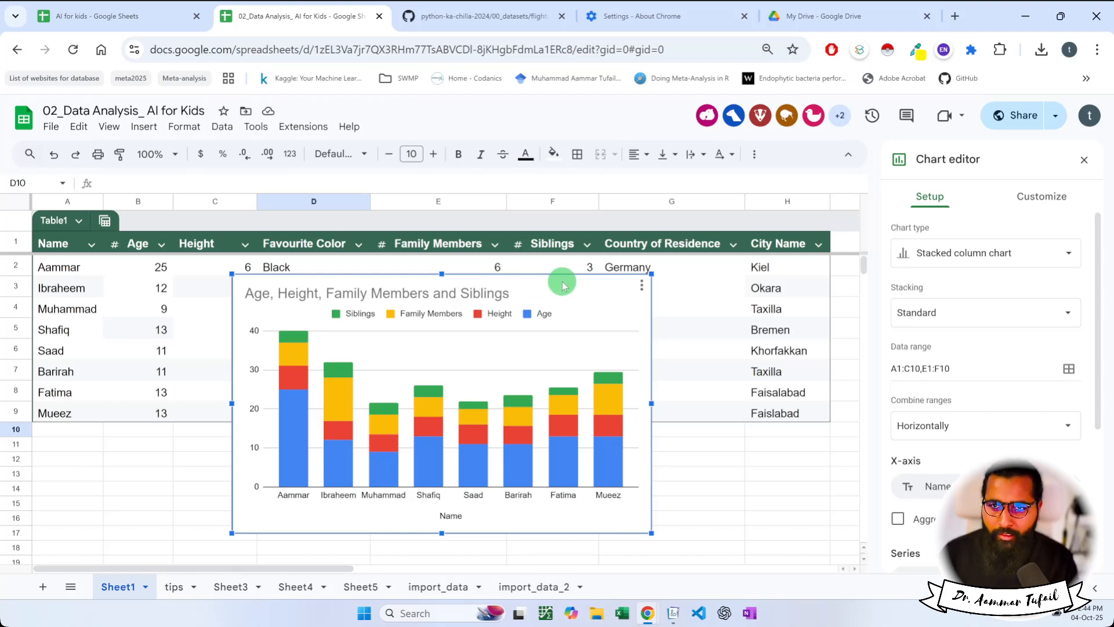
pyautogui.press('Delete')
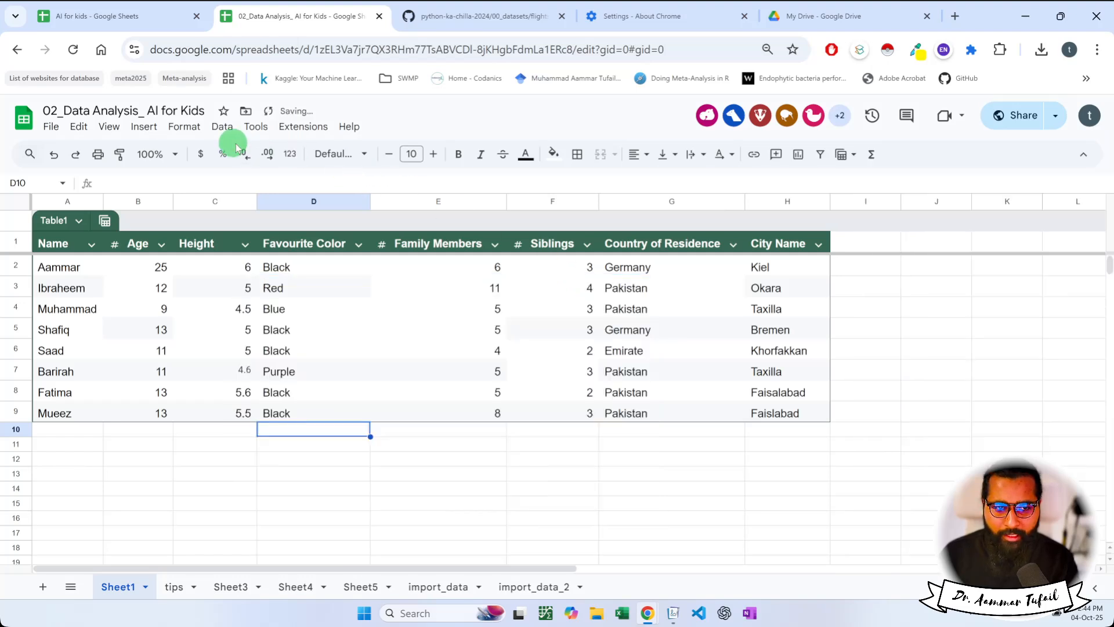
# Step: Try inserting a chart with the blank cell B12 selected, and delete the chart
pyautogui.click(156, 459)
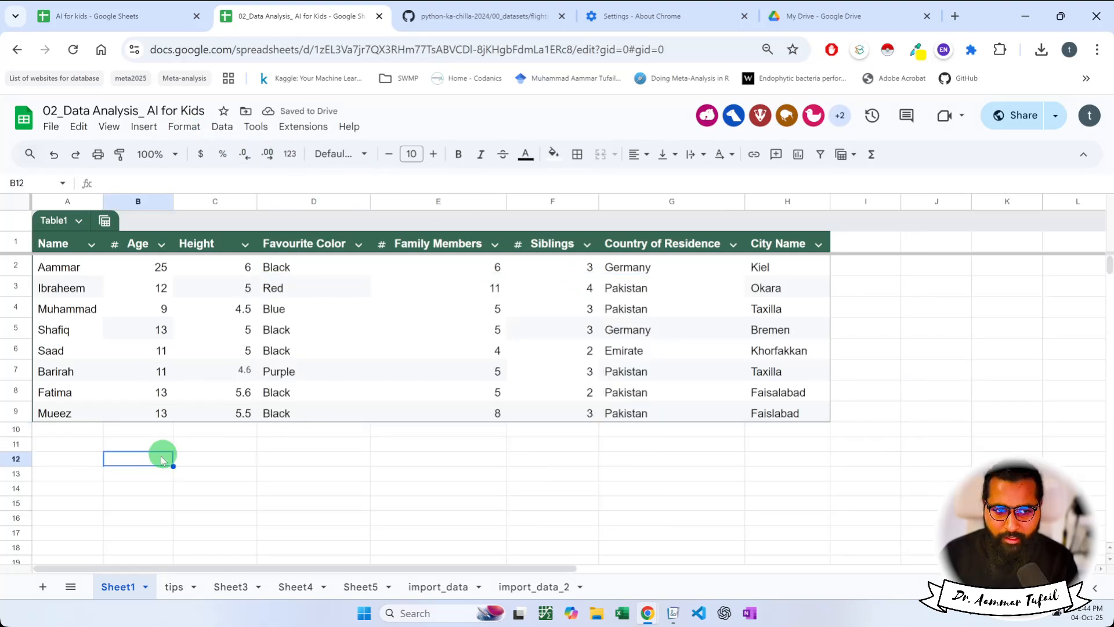
pyautogui.click(143, 126)
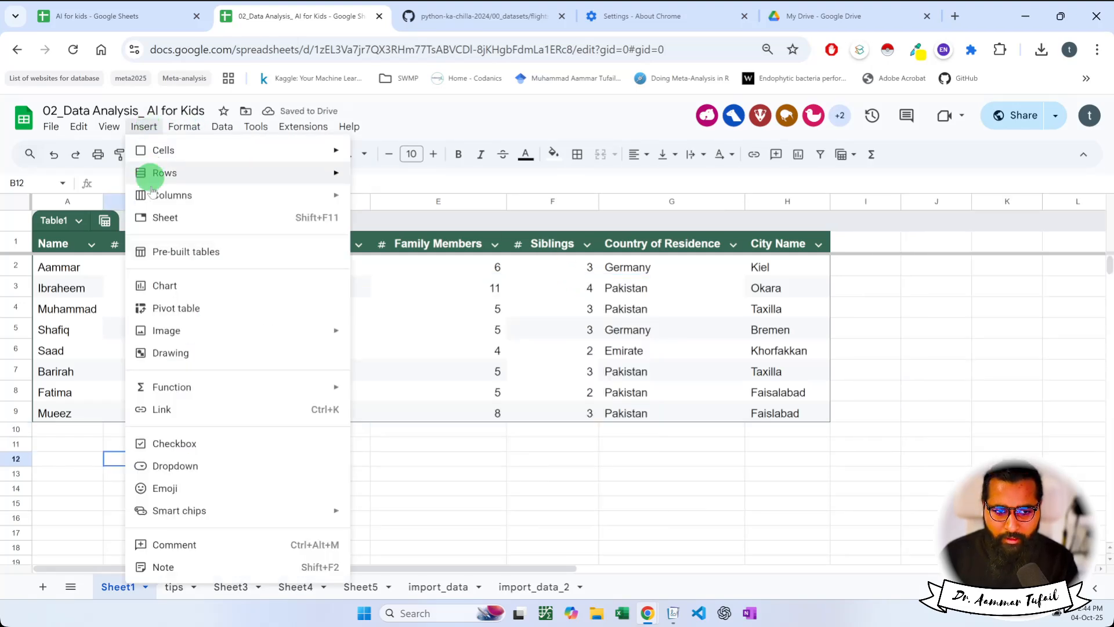
pyautogui.click(165, 285)
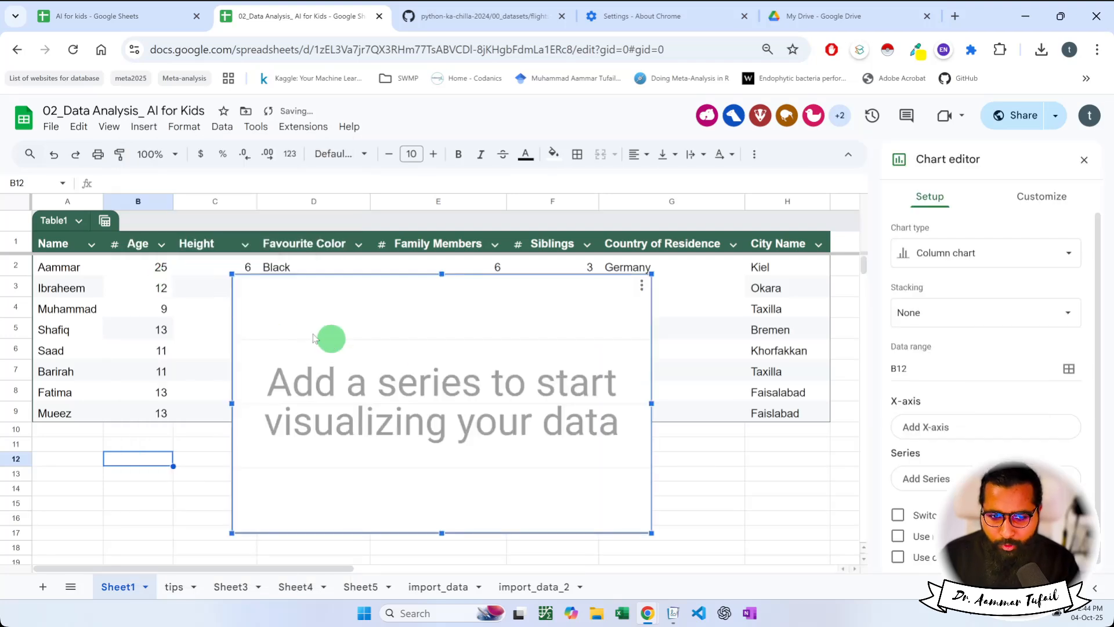
pyautogui.click(201, 309)
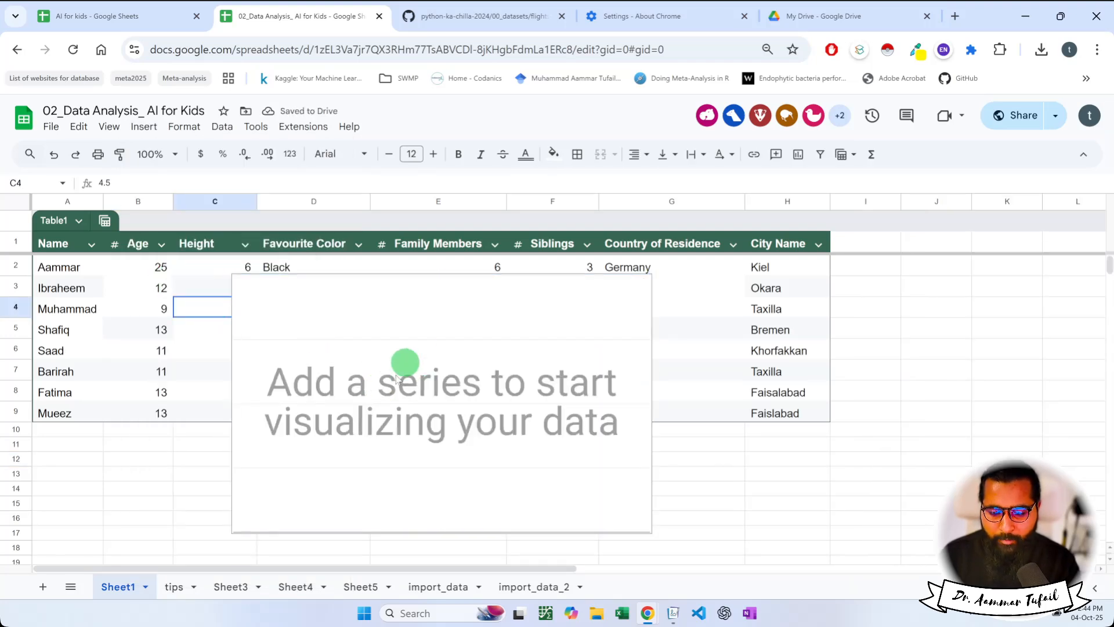
pyautogui.click(436, 296)
pyautogui.press('Delete')
pyautogui.click(226, 323)
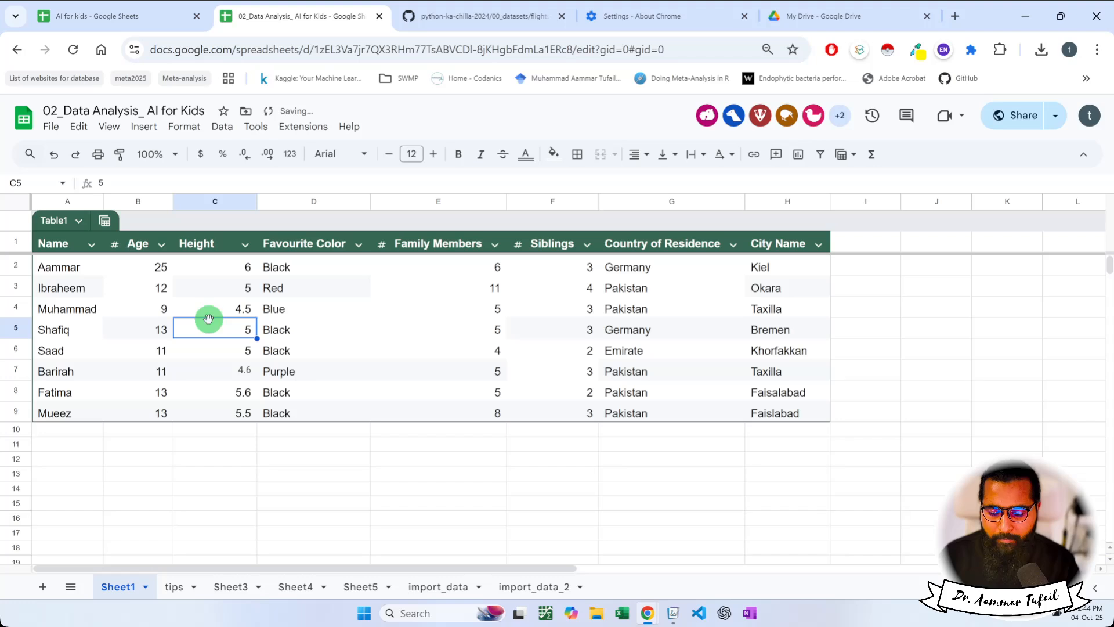
# Step: Insert a chart of the table data with cell A2 selected
pyautogui.click(73, 271)
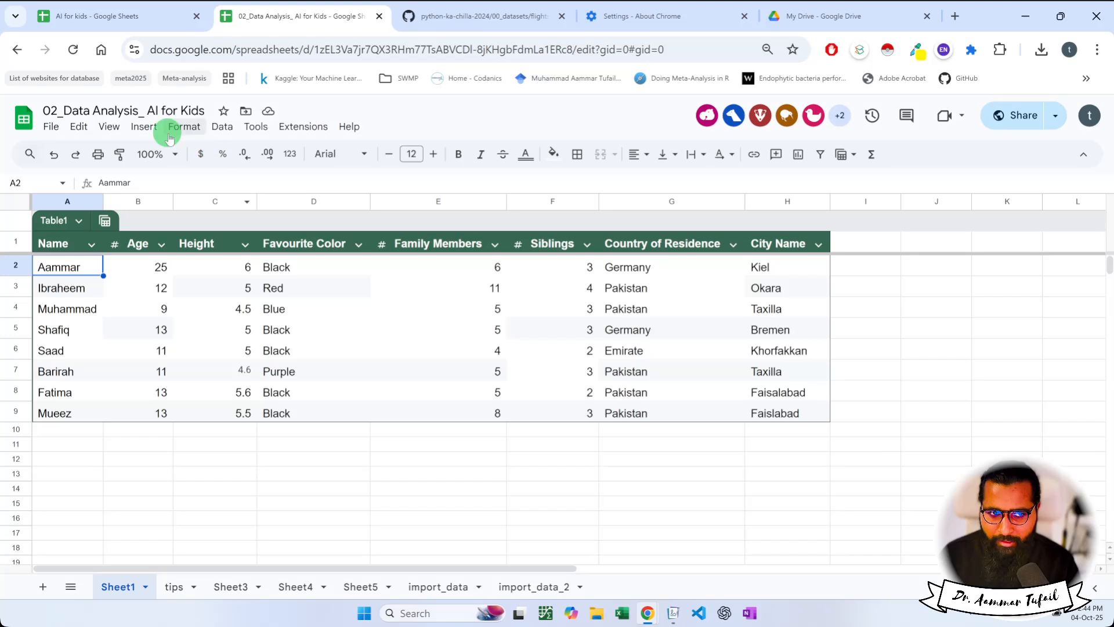
pyautogui.click(148, 128)
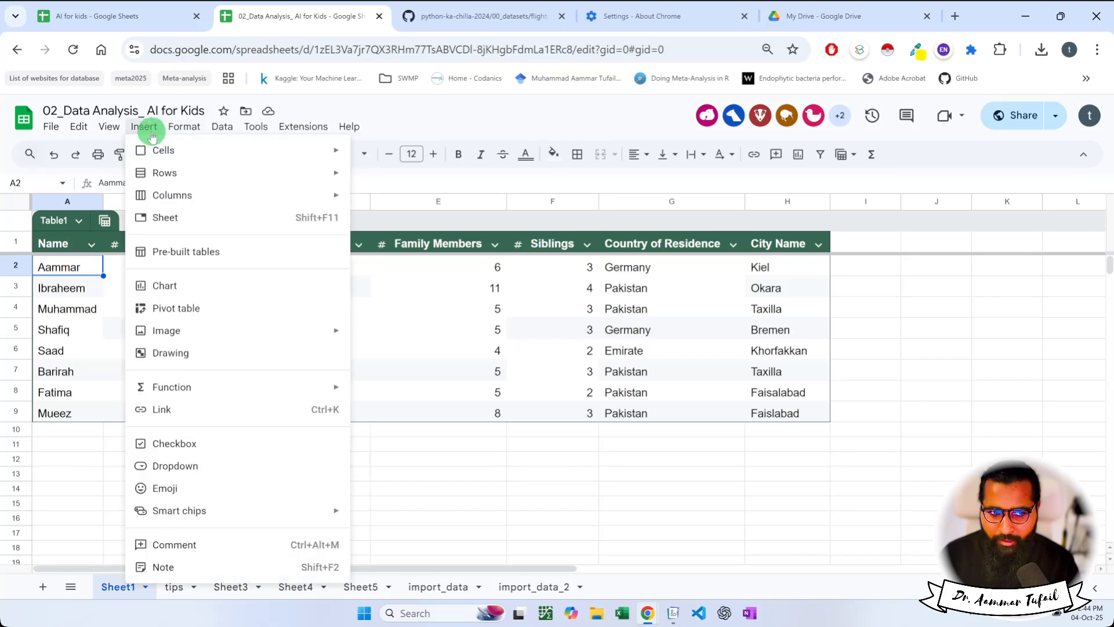
pyautogui.click(173, 285)
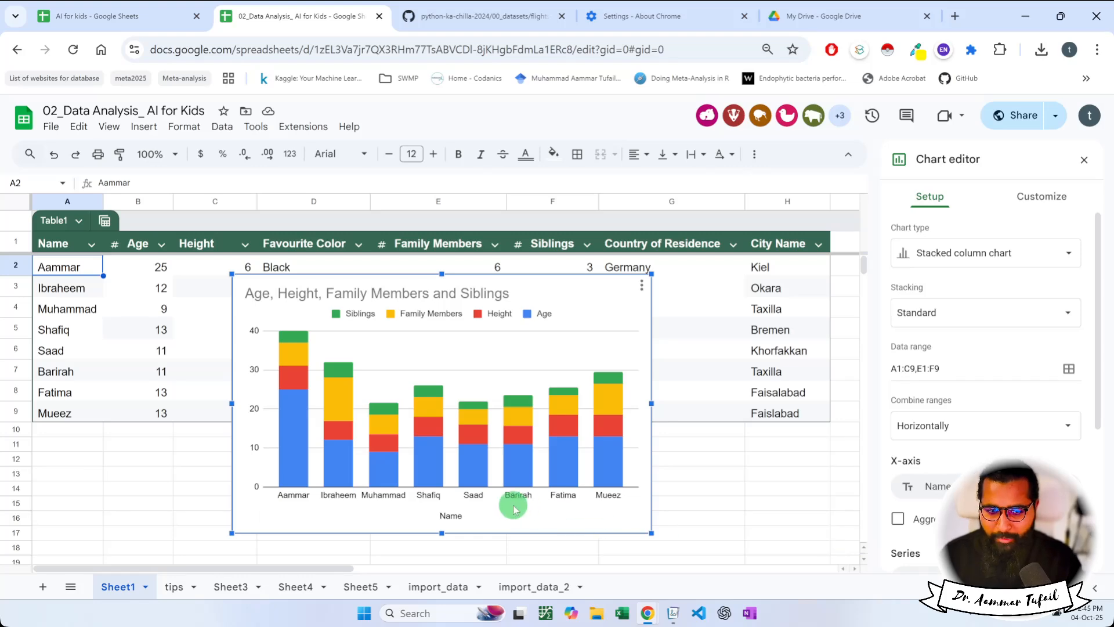
pyautogui.hotkey('ctrl', '+')
pyautogui.hotkey('ctrl', '-')
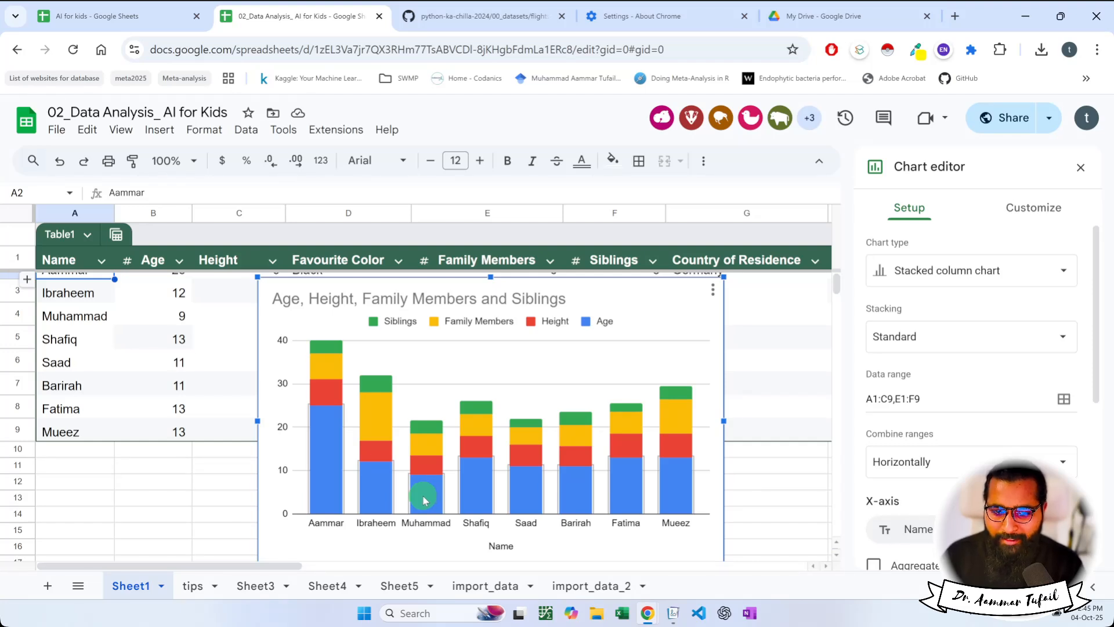
pyautogui.scroll(1, 424, 501)
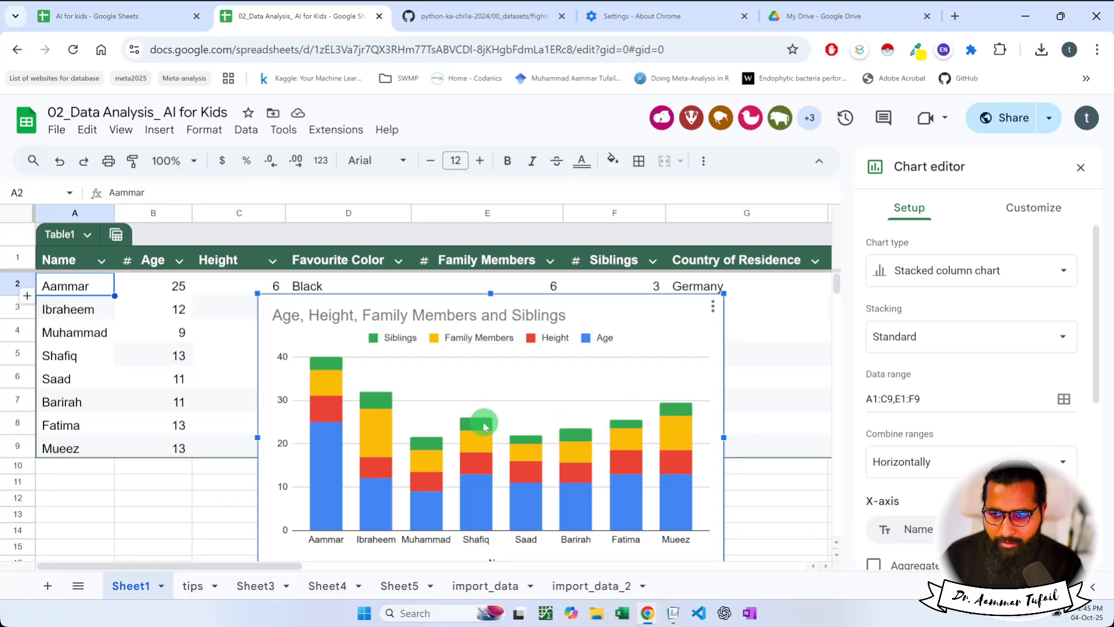
# Step: Move the chart so it covers roughly columns C to F, with its upper edge at row 2
pyautogui.click(376, 406)
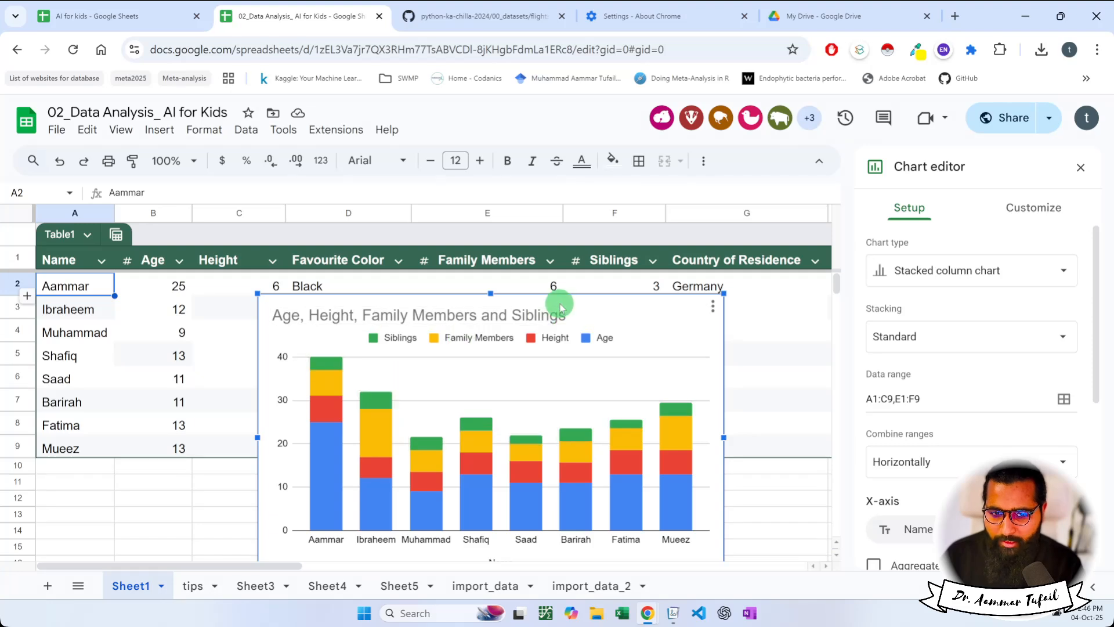
pyautogui.click(650, 297)
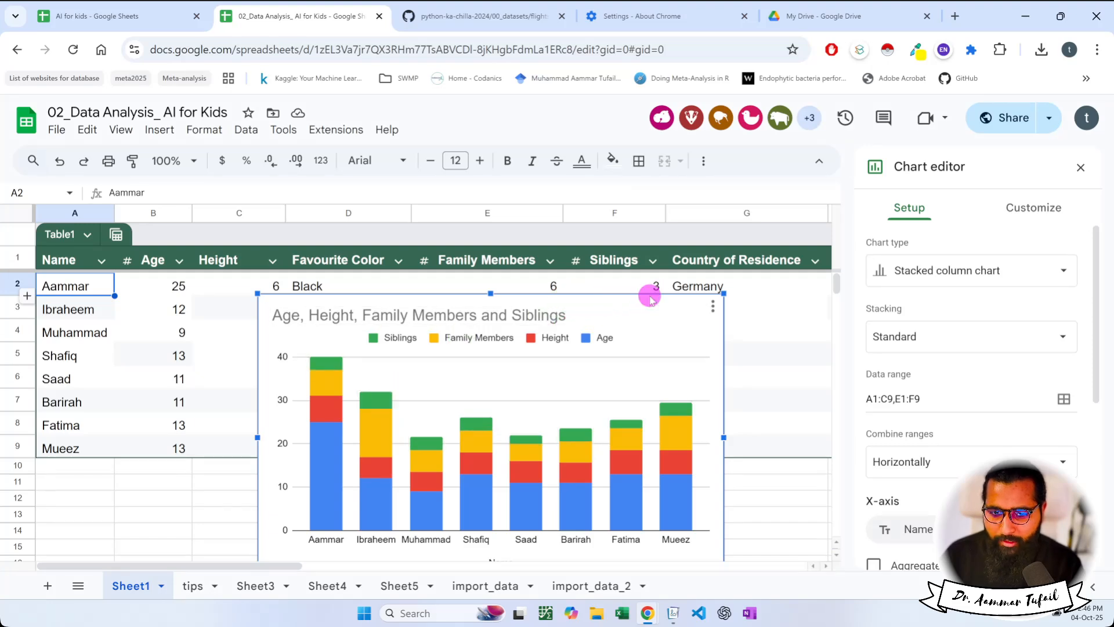
pyautogui.moveTo(650, 296); pyautogui.dragTo(552, 372)
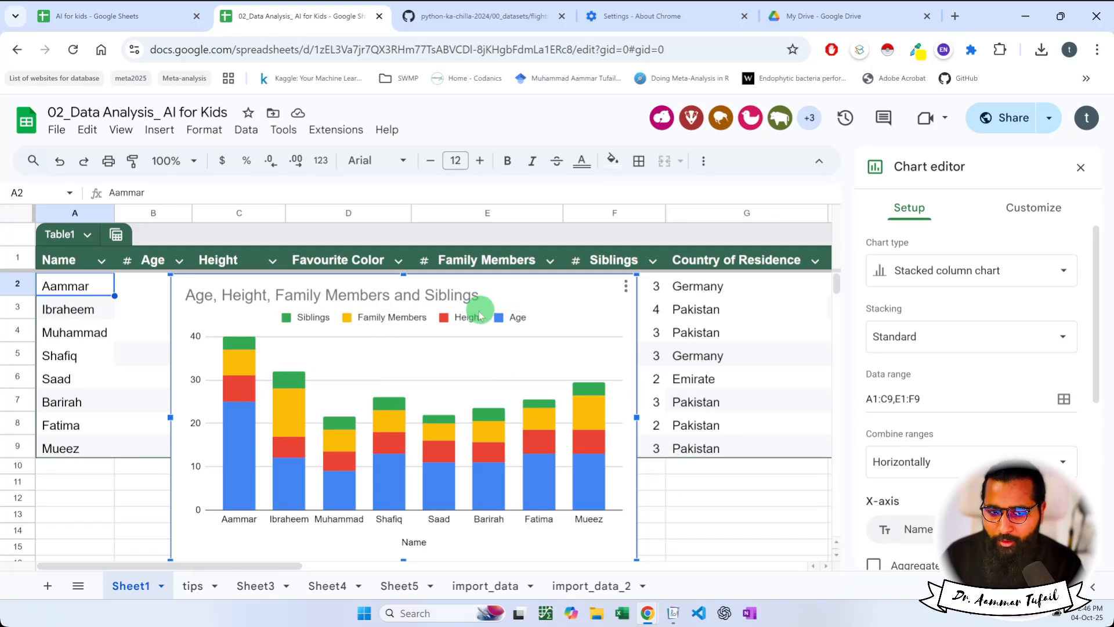
pyautogui.moveTo(534, 296); pyautogui.dragTo(574, 350)
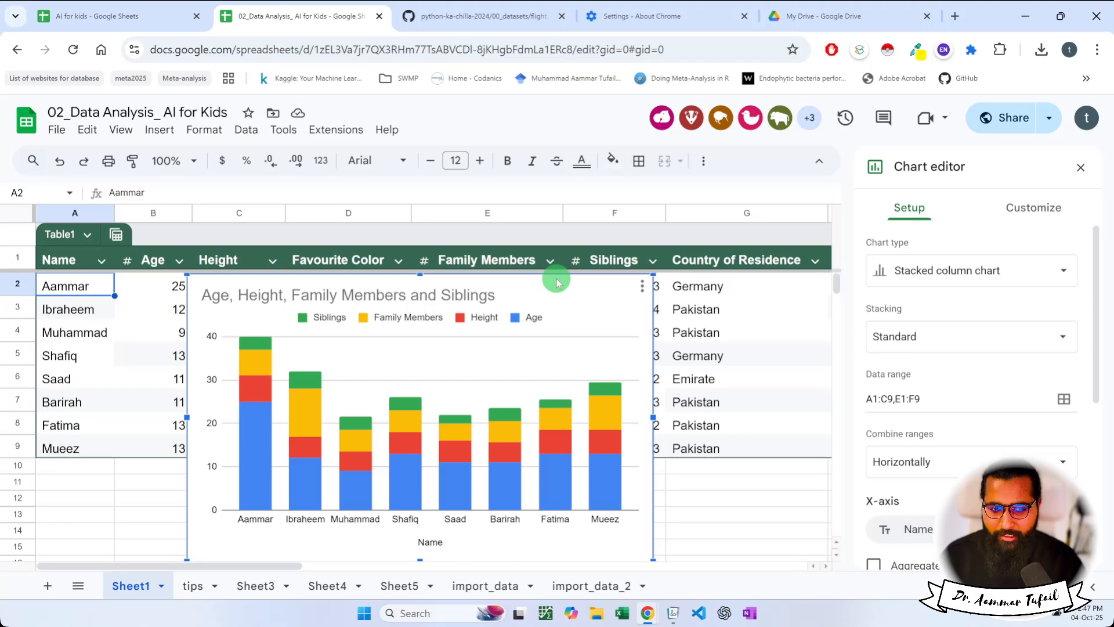
pyautogui.scroll(-1, 556, 283)
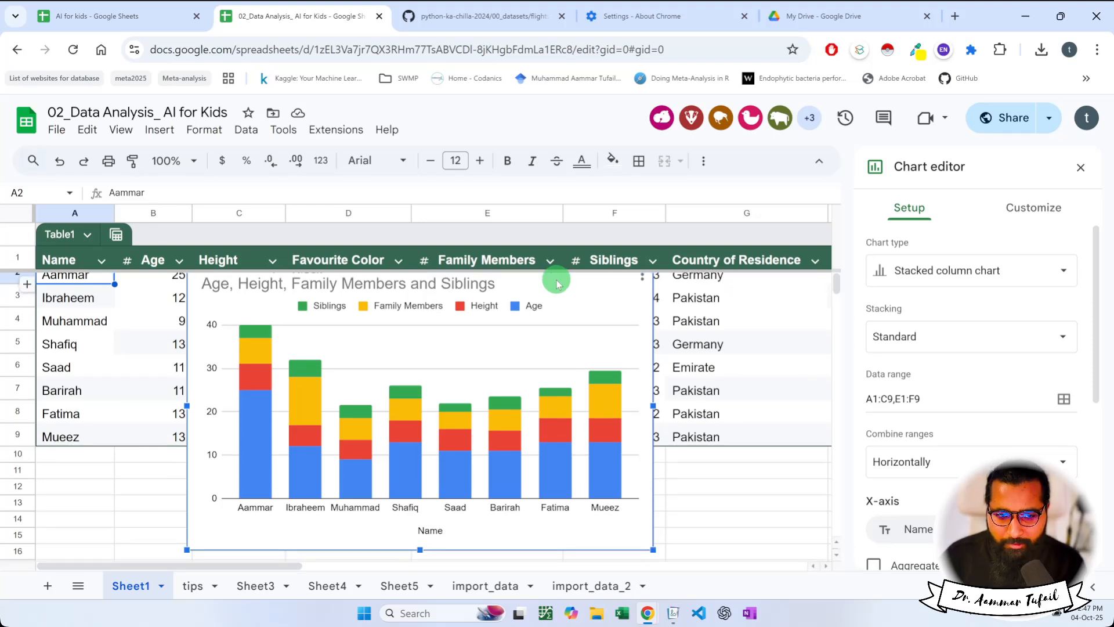
pyautogui.scroll(1, 622, 324)
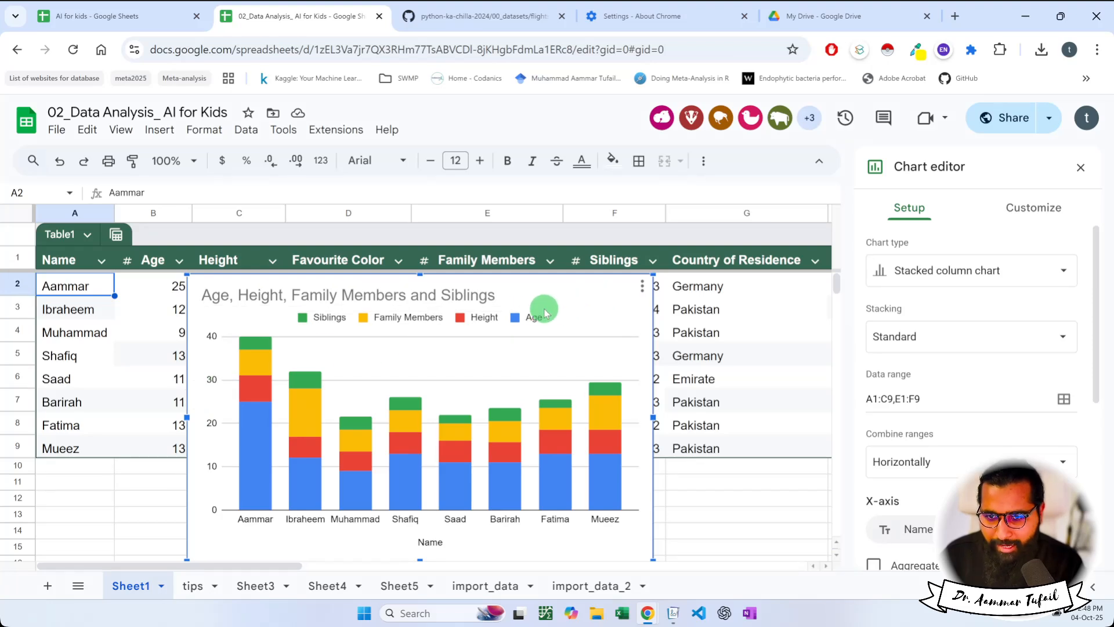
# Step: Try the suggested column chart type for the chart, and return it to the stacked column chart
pyautogui.click(1003, 268)
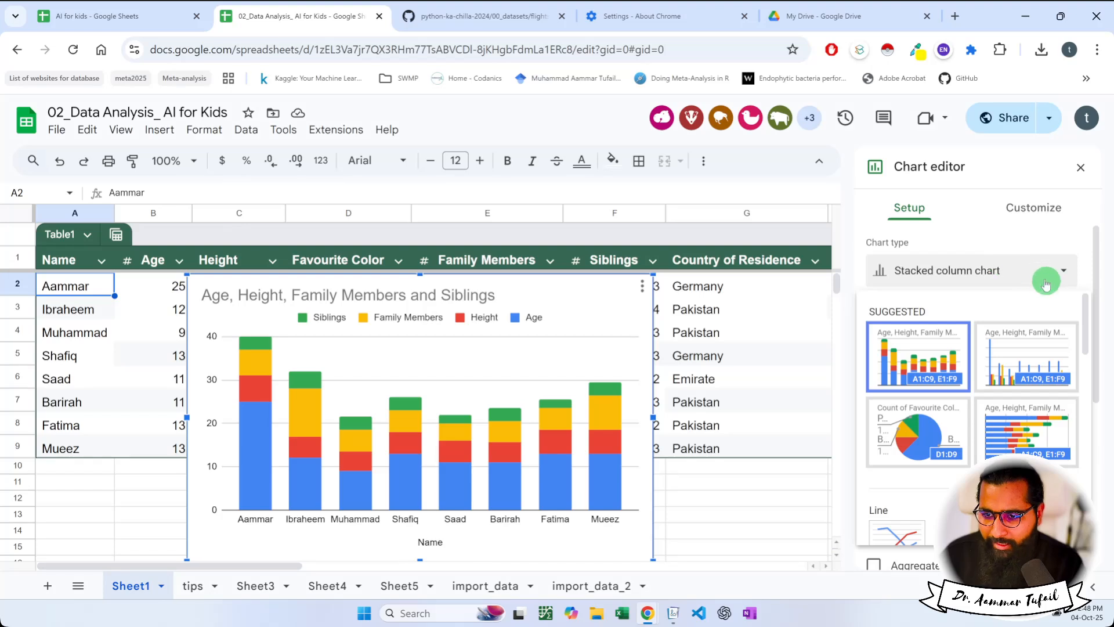
pyautogui.moveTo(1083, 298)
pyautogui.mouseDown()
pyautogui.moveTo(1087, 316)
pyautogui.moveTo(1087, 301)
pyautogui.mouseUp()
pyautogui.click(1004, 359)
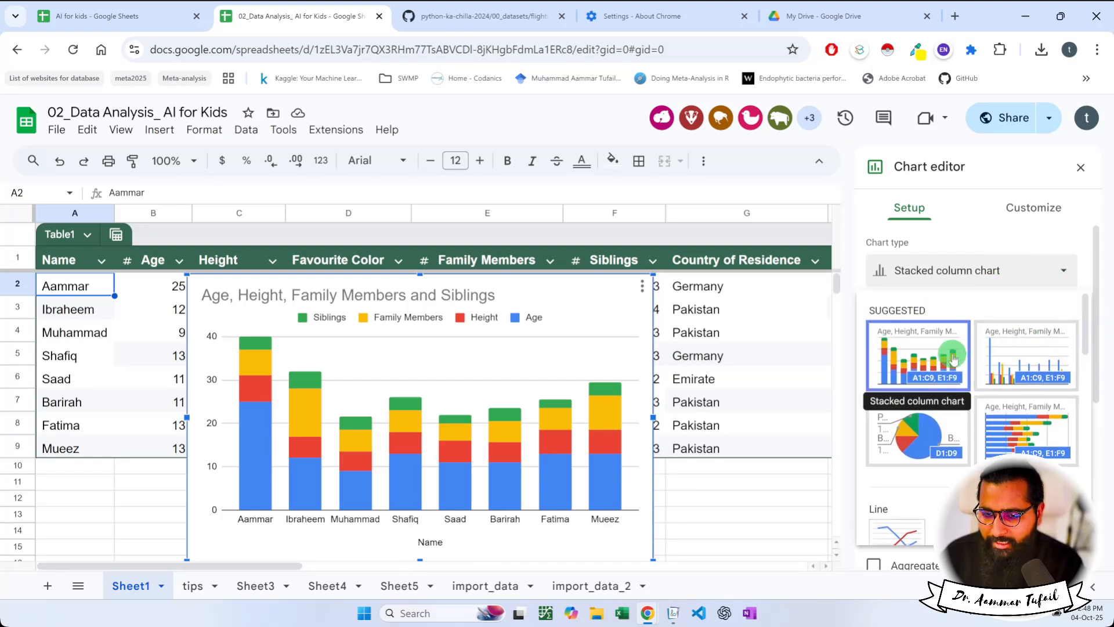
pyautogui.click(932, 431)
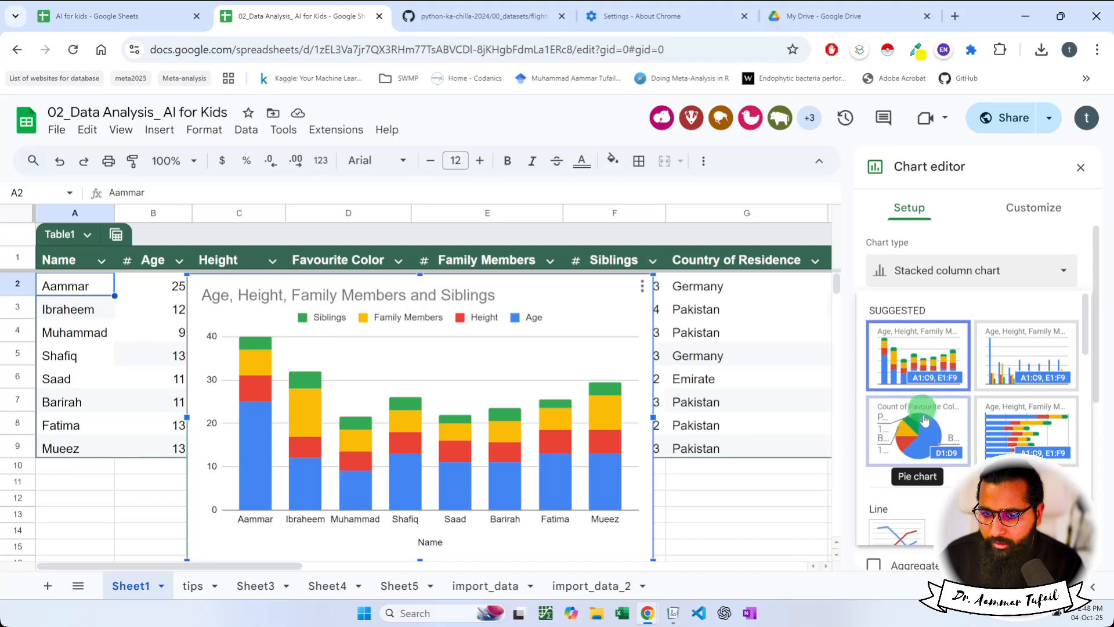
pyautogui.click(1013, 359)
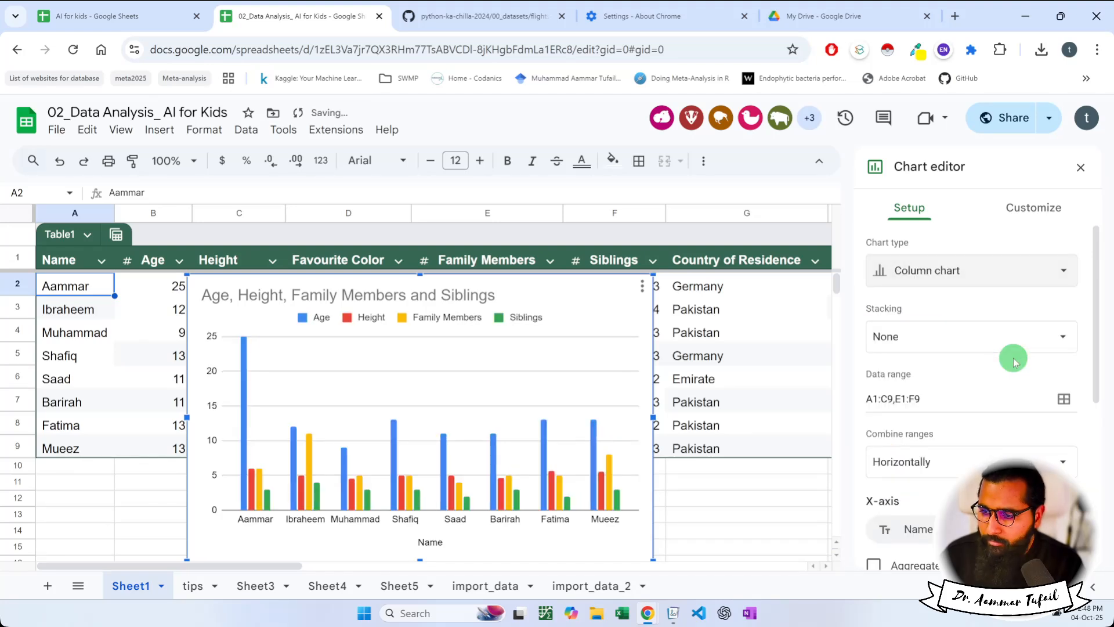
pyautogui.click(1024, 280)
pyautogui.click(929, 371)
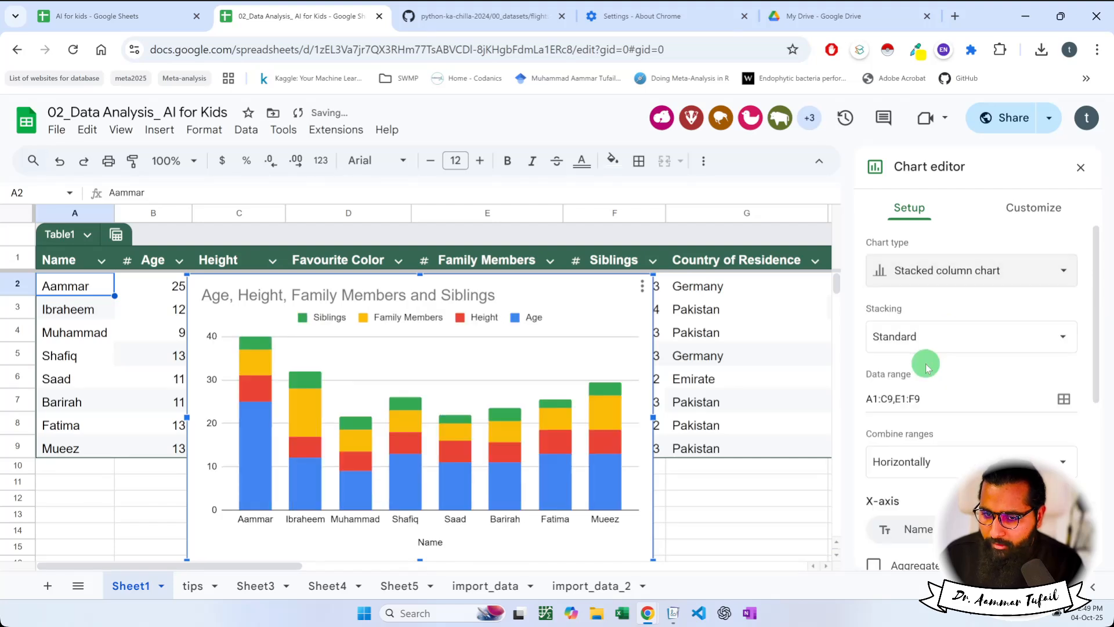
# Step: Change the chart to the suggested pie chart counting Favourite Color from range D1:D9
pyautogui.click(947, 279)
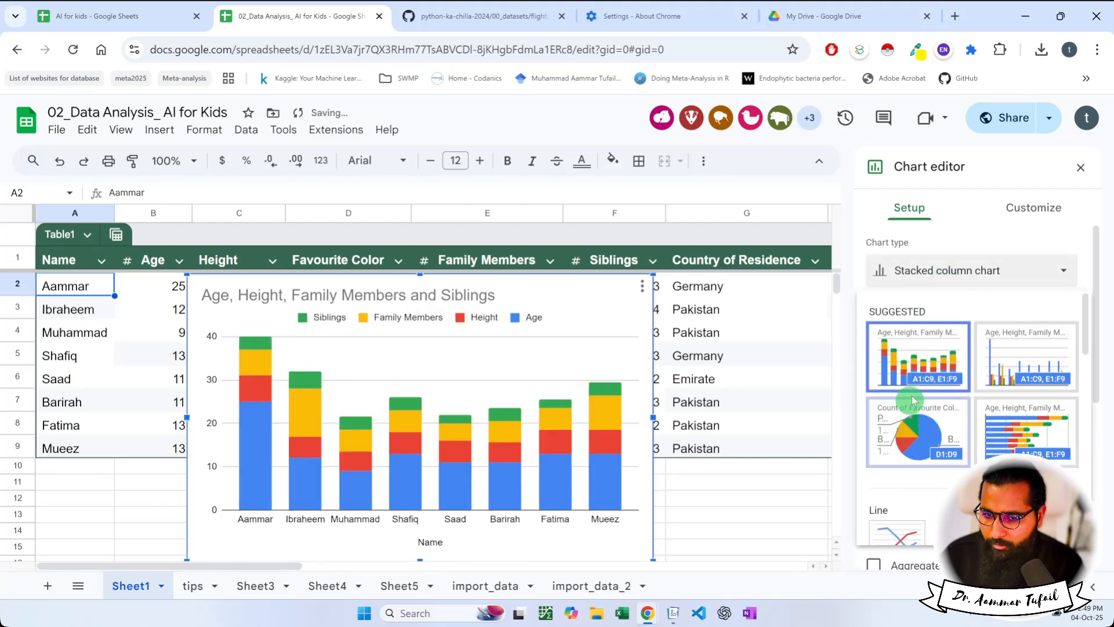
pyautogui.click(909, 429)
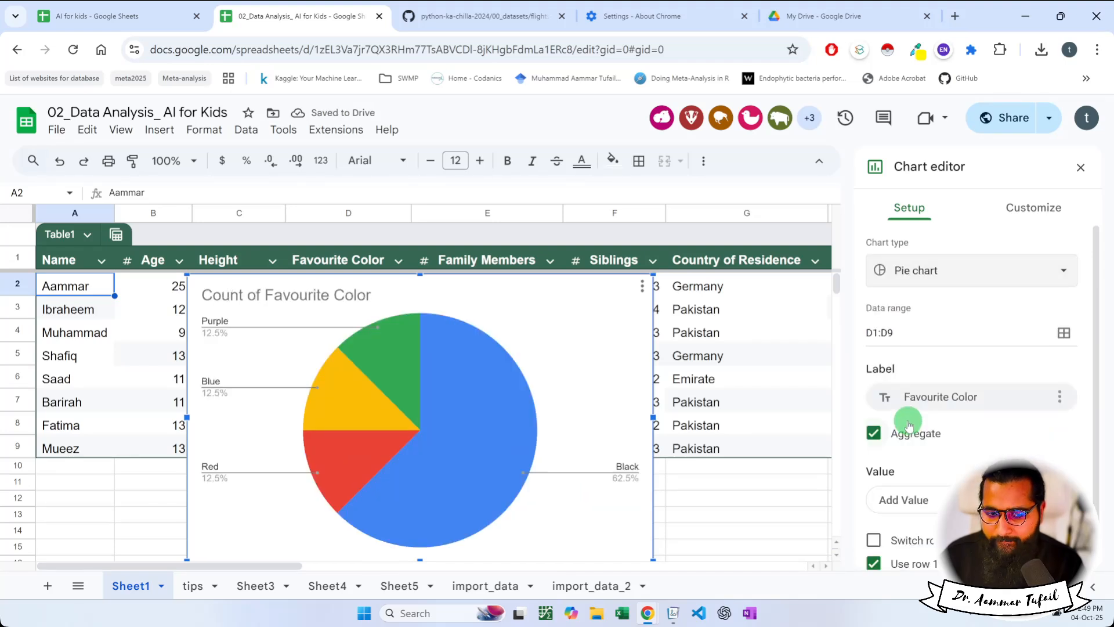
pyautogui.scroll(-1, 713, 393)
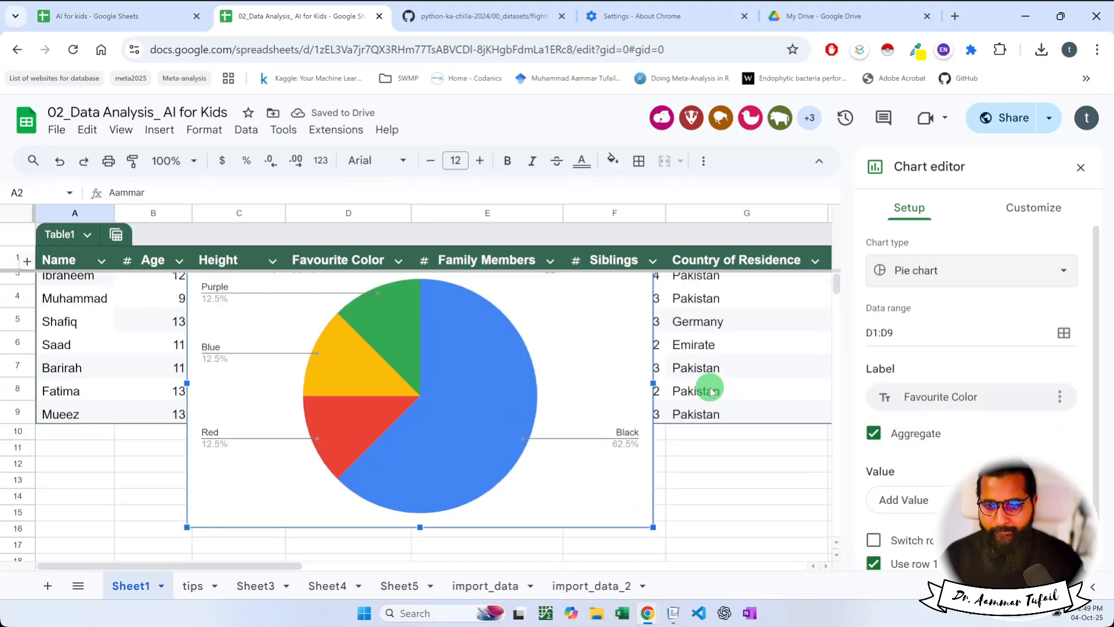
pyautogui.hotkey('ctrl', '-')
pyautogui.scroll(1, 713, 393)
pyautogui.hotkey('ctrl', '+')
pyautogui.scroll(-2, 712, 393)
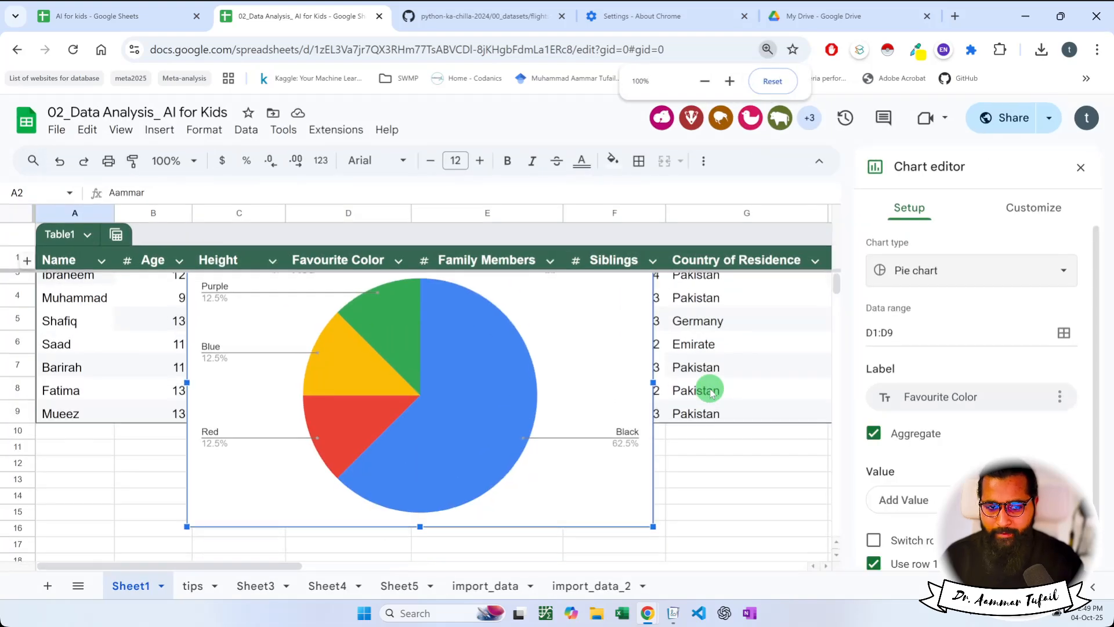
pyautogui.scroll(2, 713, 393)
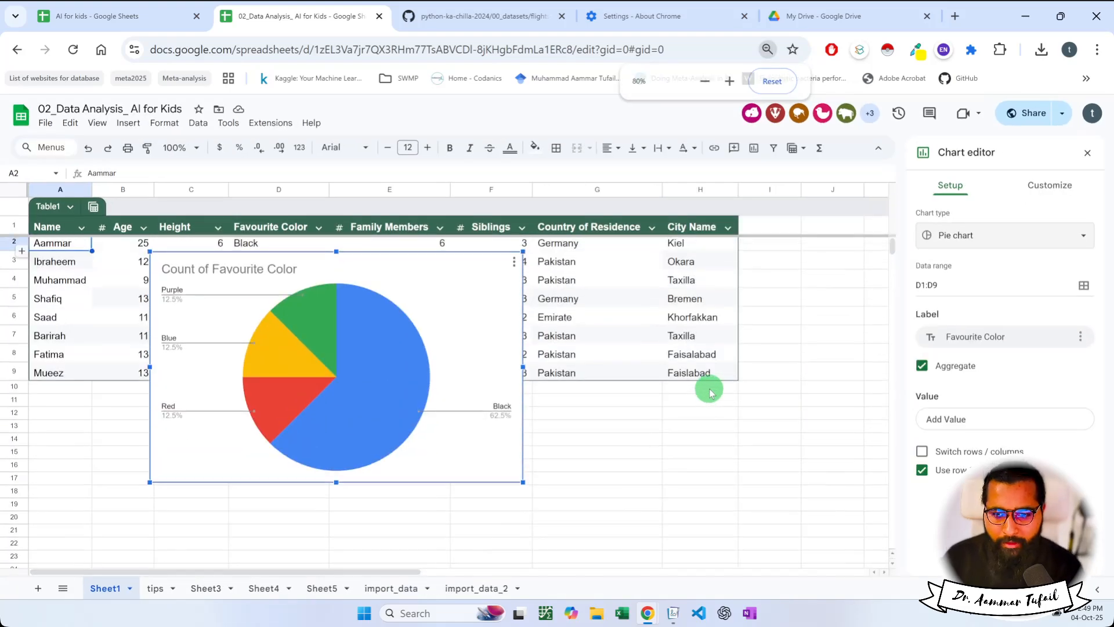
# Step: Check the pie chart's label choices, and change it to the suggested stacked bar chart
pyautogui.click(963, 238)
pyautogui.click(966, 243)
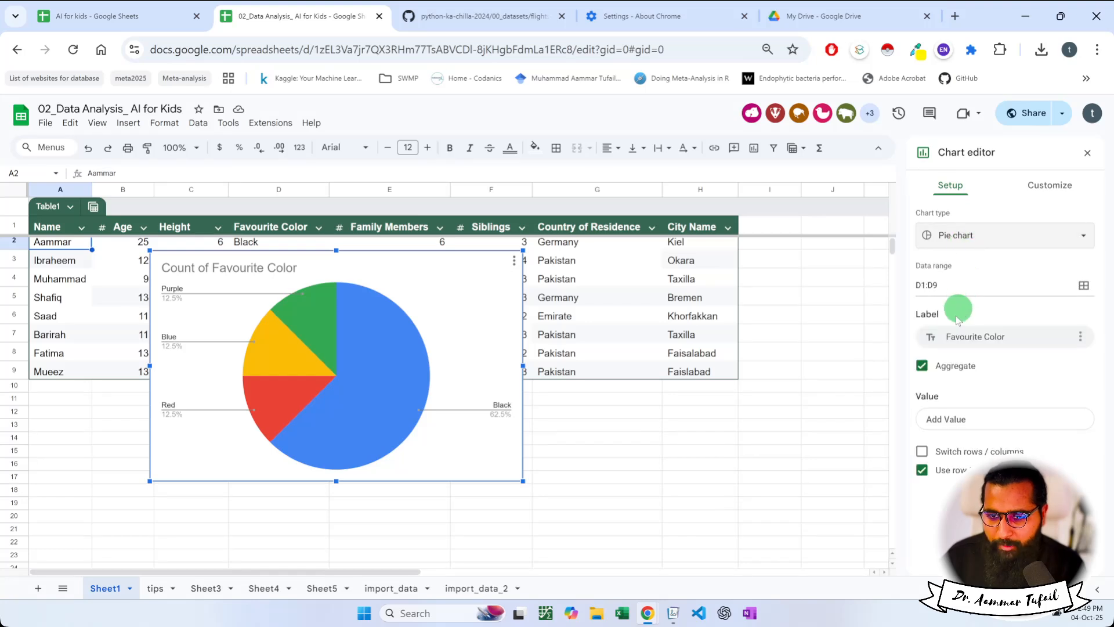
pyautogui.click(955, 339)
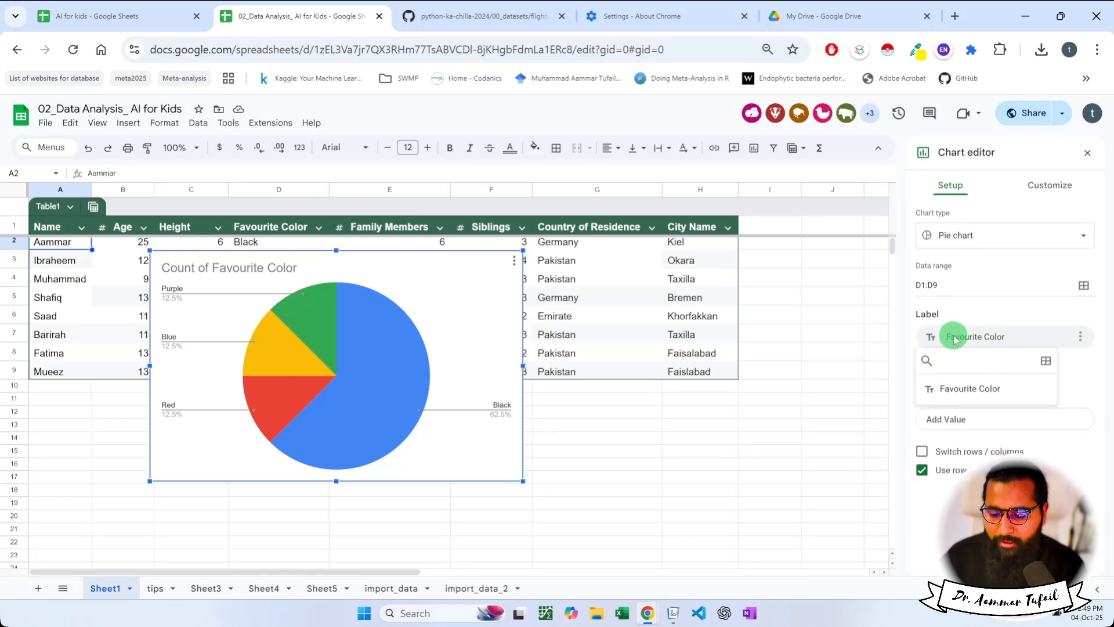
pyautogui.click(955, 339)
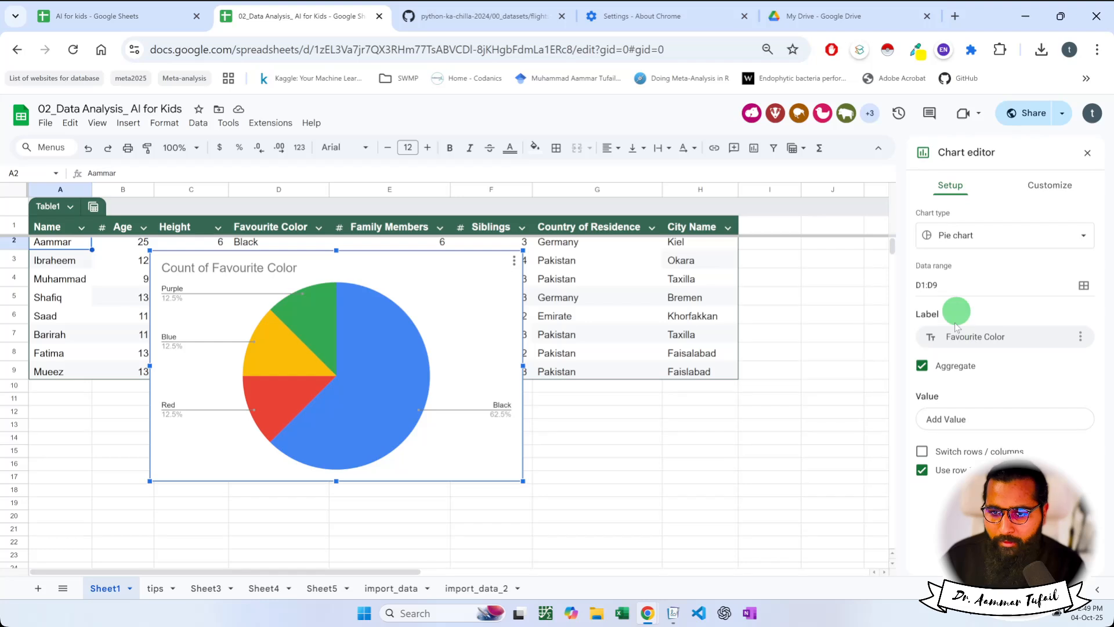
pyautogui.click(994, 237)
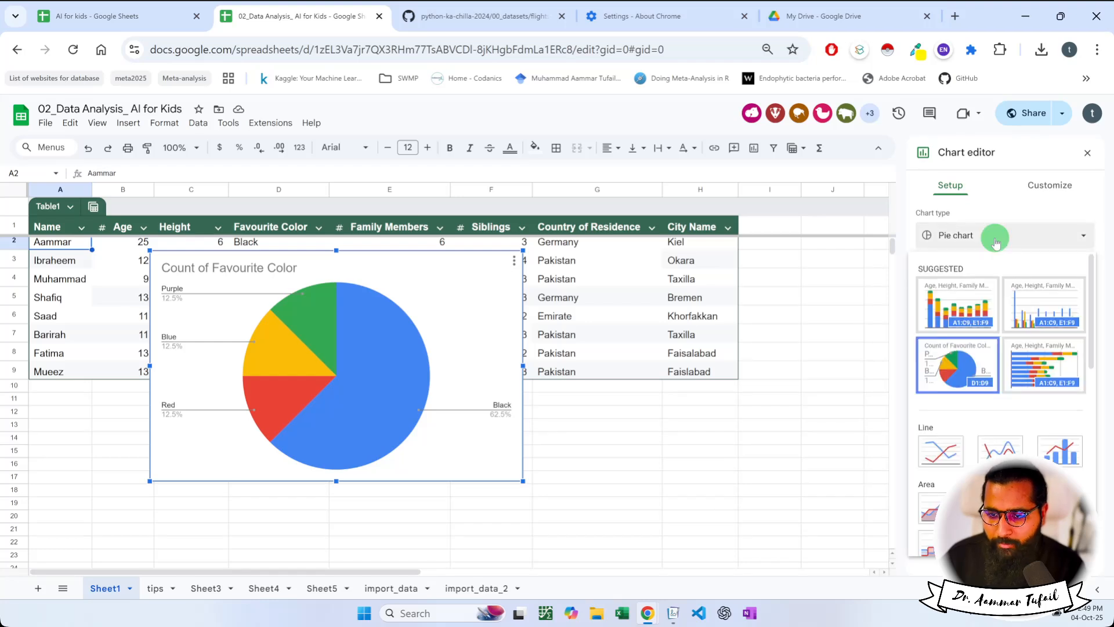
pyautogui.click(1041, 372)
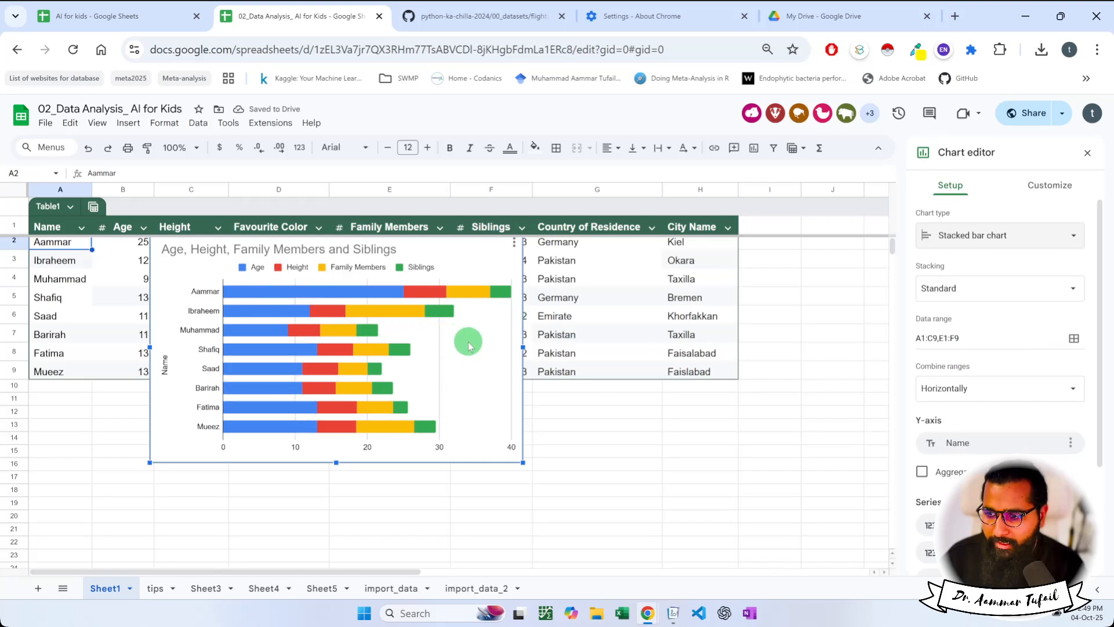
# Step: Cycle the chart through the suggested column, pie and stacked bar types, ending on the stacked column chart
pyautogui.click(954, 238)
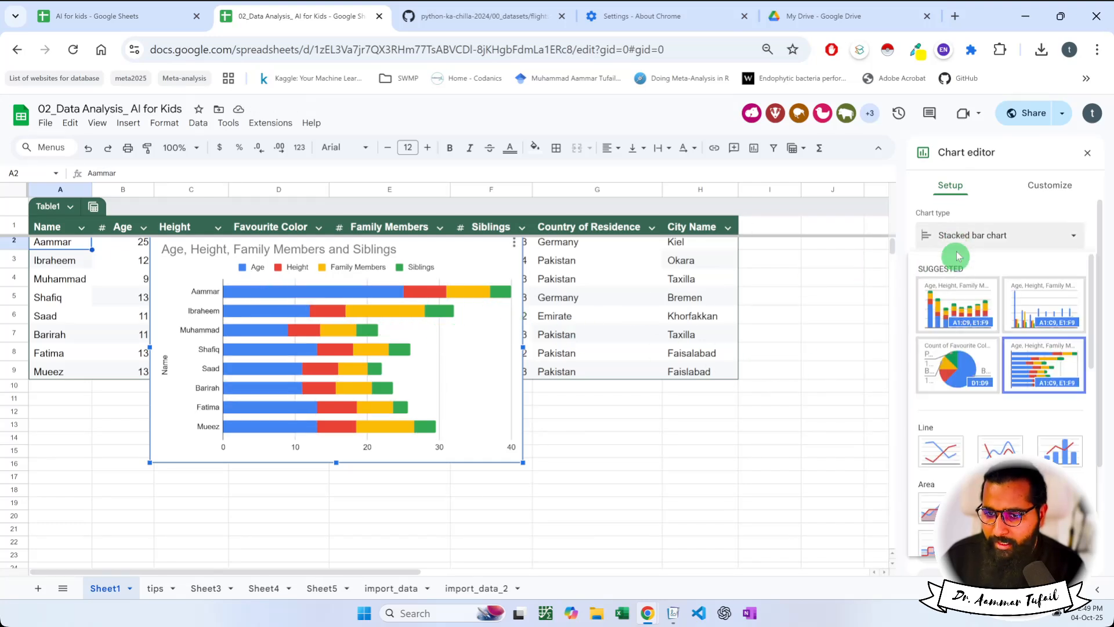
pyautogui.click(945, 289)
pyautogui.click(981, 235)
pyautogui.click(1014, 290)
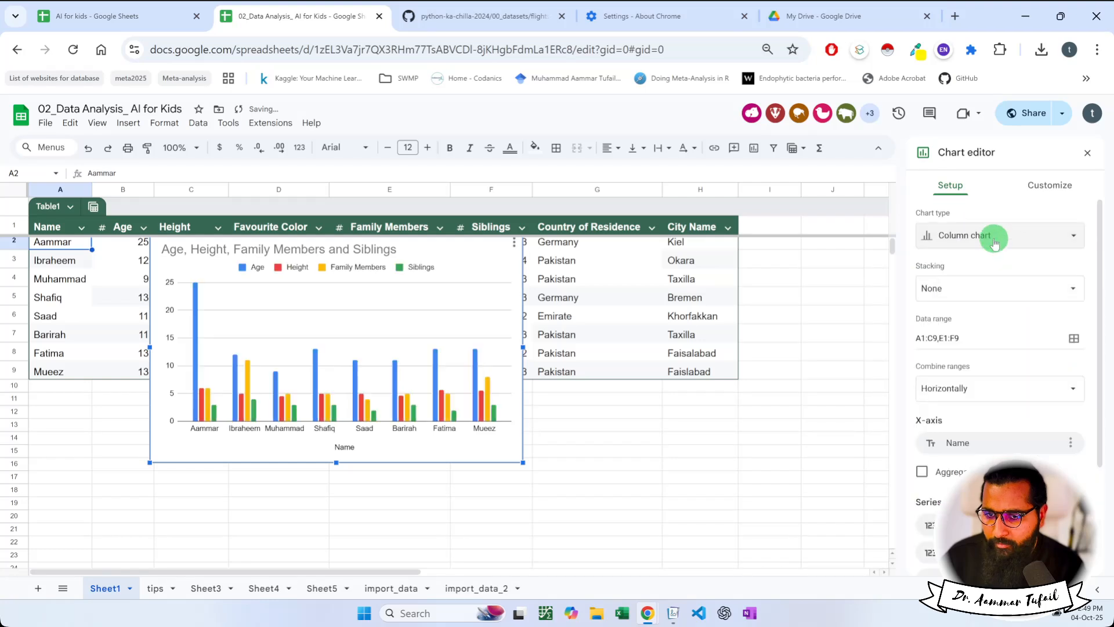
pyautogui.click(991, 235)
pyautogui.click(961, 354)
pyautogui.click(994, 235)
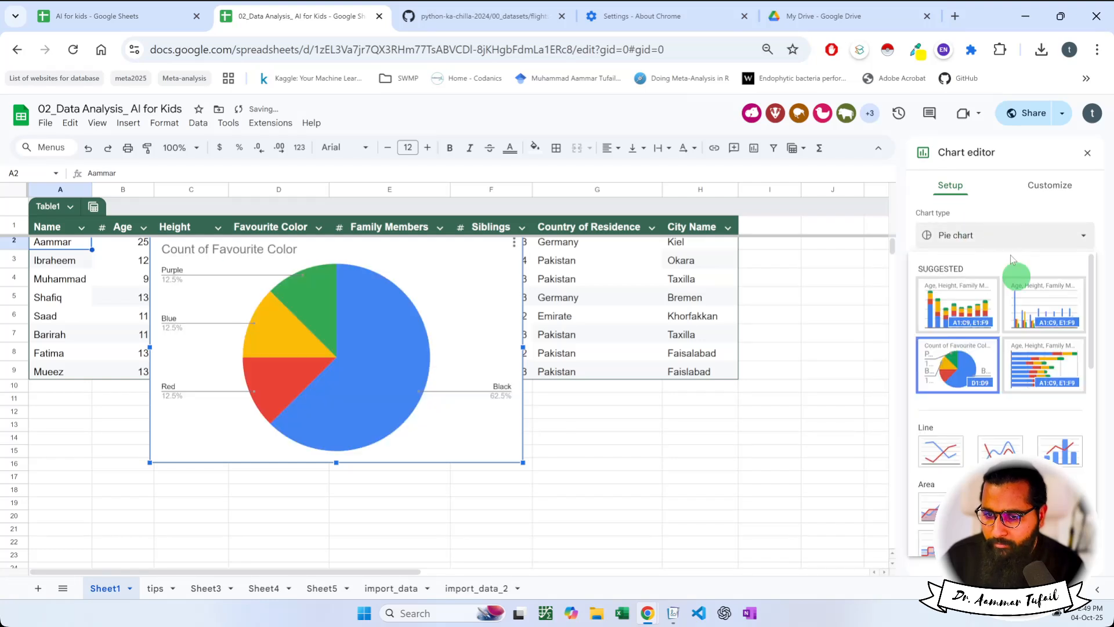
pyautogui.click(1031, 356)
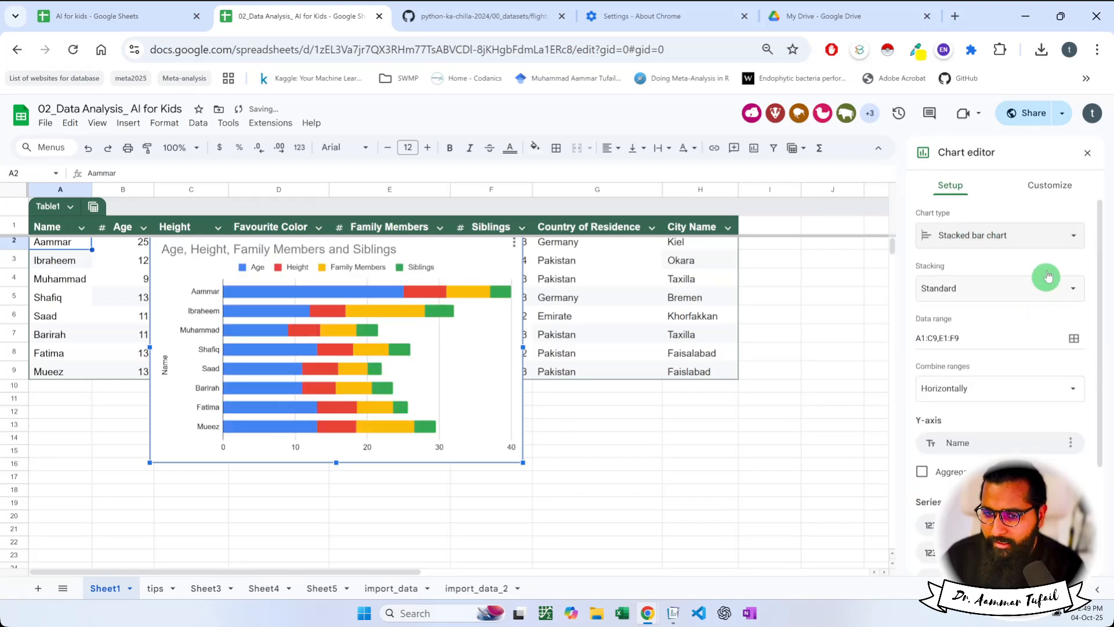
pyautogui.click(1045, 244)
pyautogui.click(965, 288)
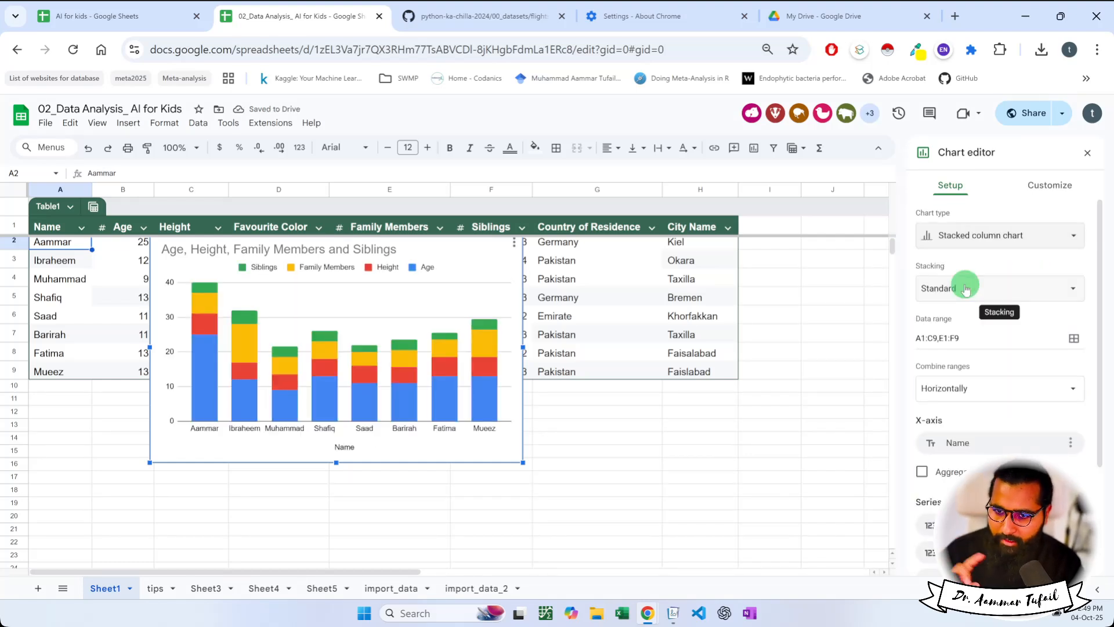
# Step: Try the 100% and None stacking options on the stacked column chart, and set stacking back to Standard
pyautogui.click(1008, 286)
pyautogui.click(948, 308)
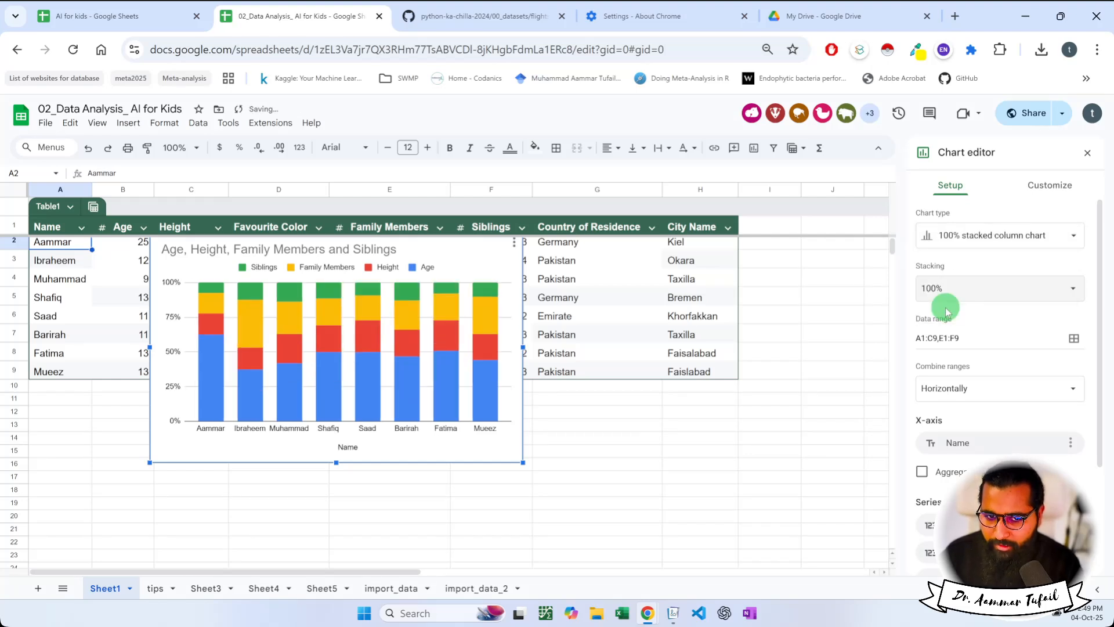
pyautogui.click(946, 289)
pyautogui.click(953, 273)
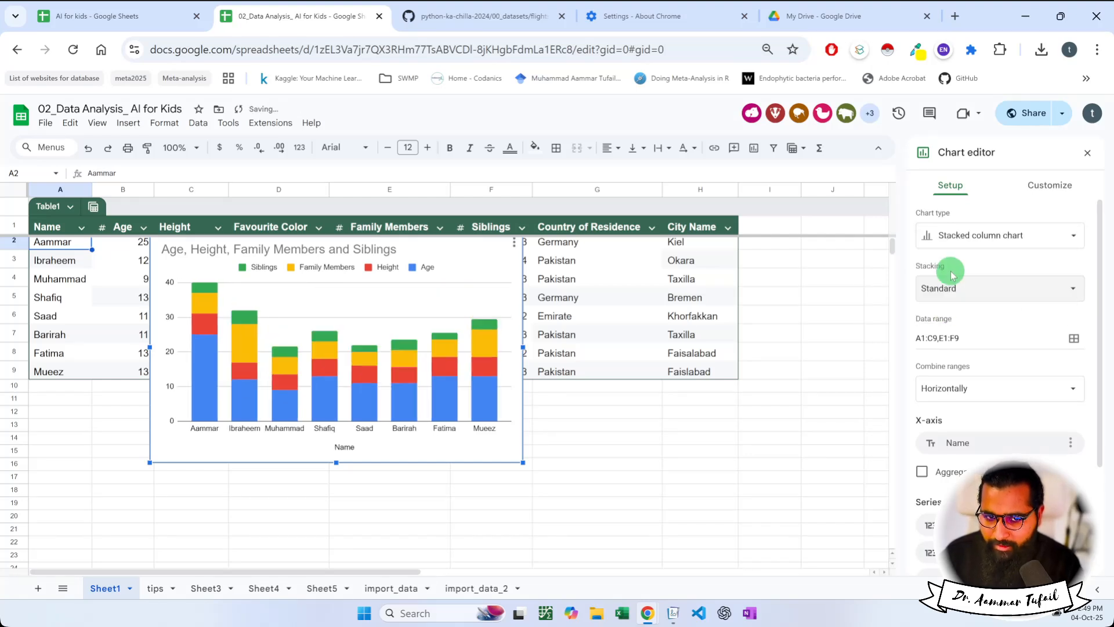
pyautogui.click(947, 284)
pyautogui.click(955, 268)
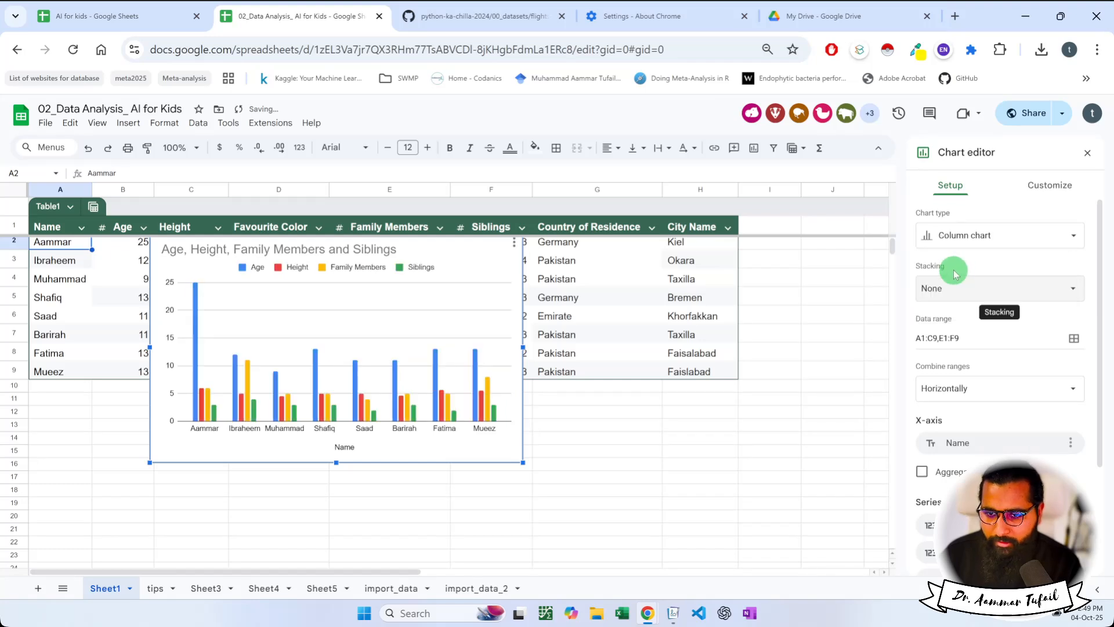
pyautogui.click(948, 289)
pyautogui.click(950, 306)
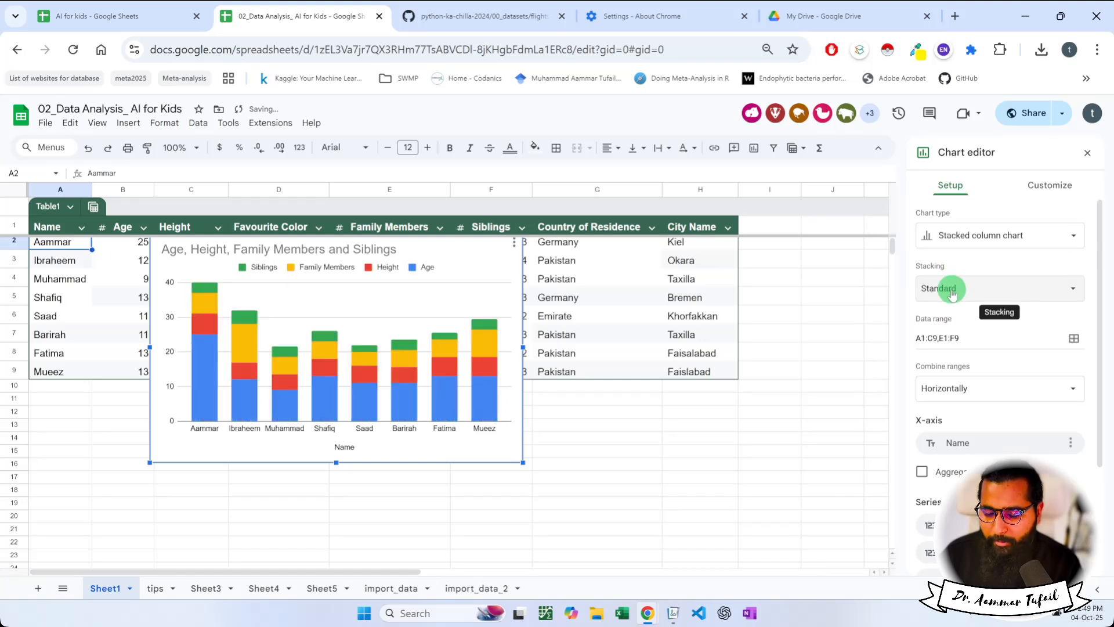
# Step: Try combining the stacked column chart's data ranges vertically, and set the combining back to Horizontally
pyautogui.click(970, 387)
pyautogui.click(979, 367)
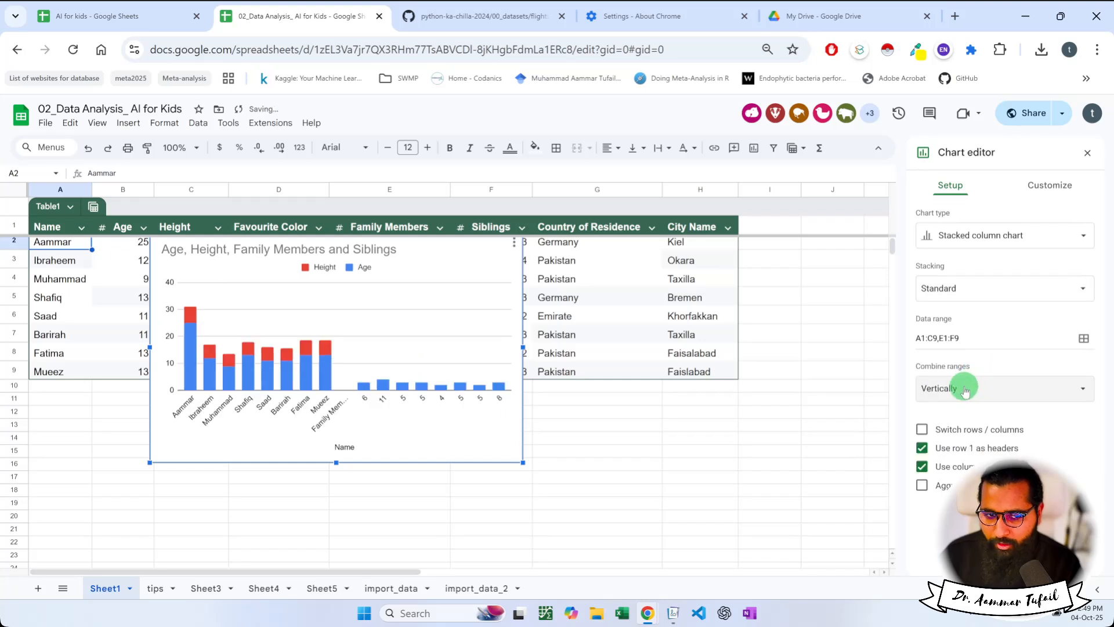
pyautogui.click(965, 386)
pyautogui.click(965, 407)
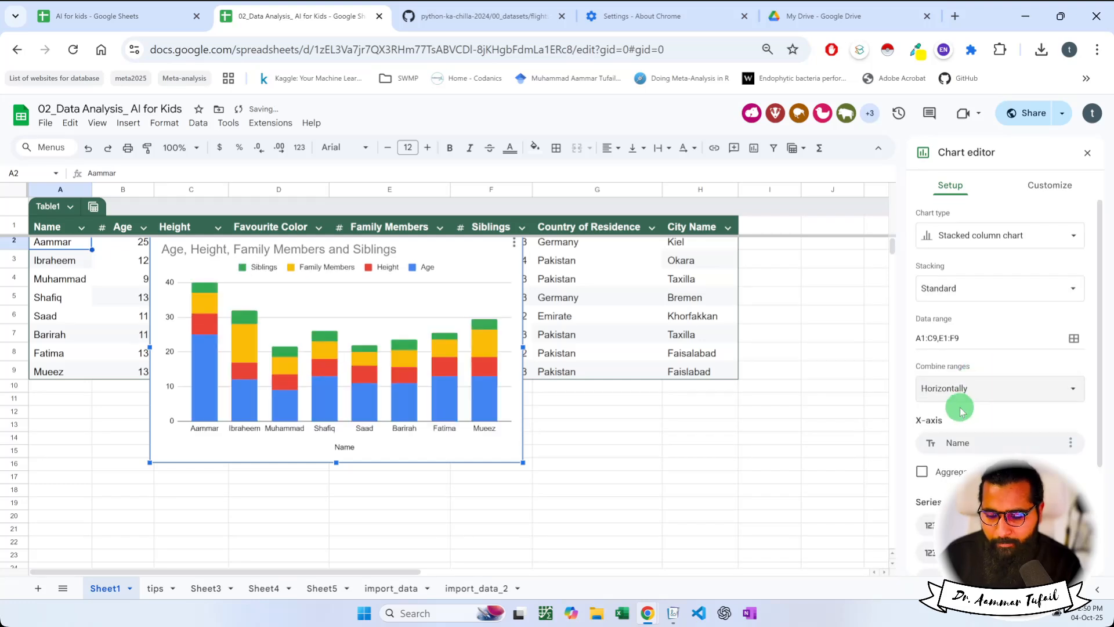
# Step: Try Family Members as the chart's X-axis, and set the X-axis back to Name
pyautogui.click(965, 447)
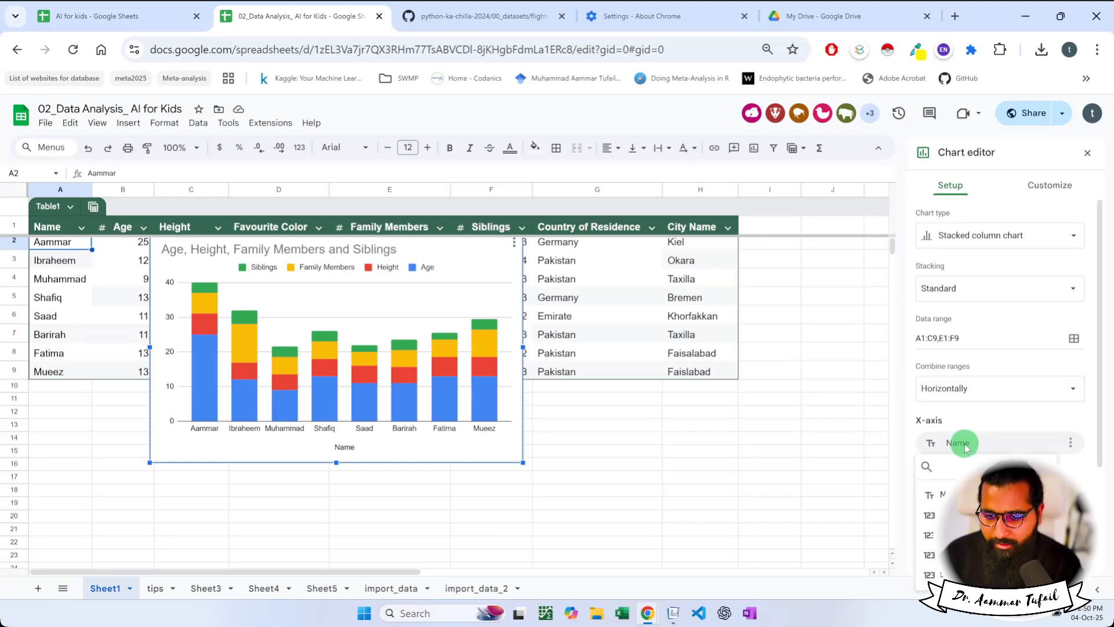
pyautogui.click(975, 555)
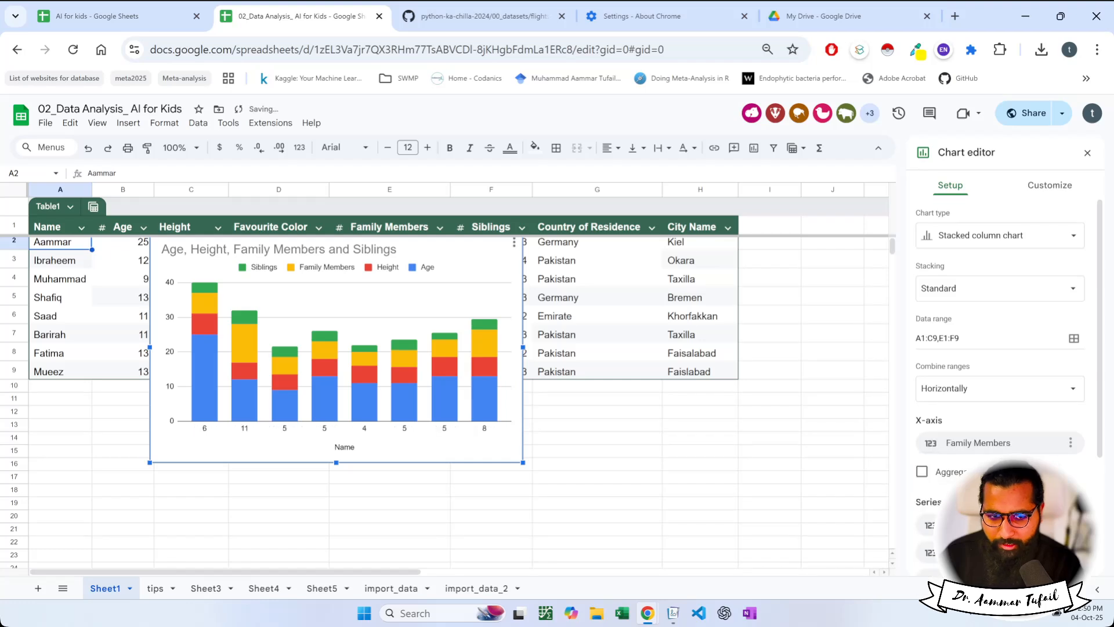
pyautogui.click(994, 444)
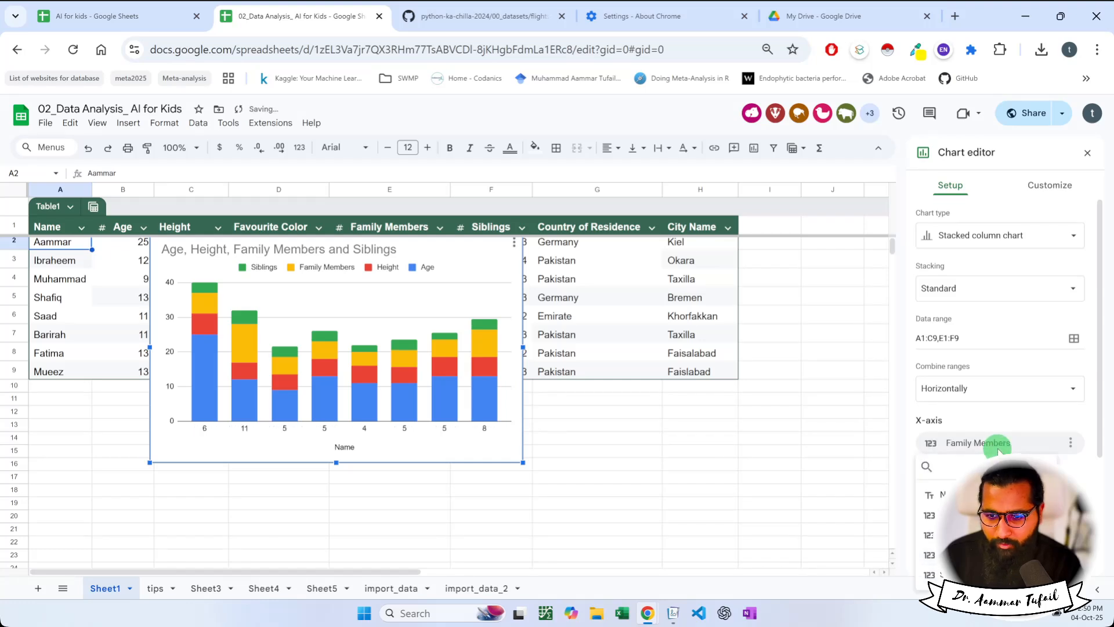
pyautogui.click(957, 495)
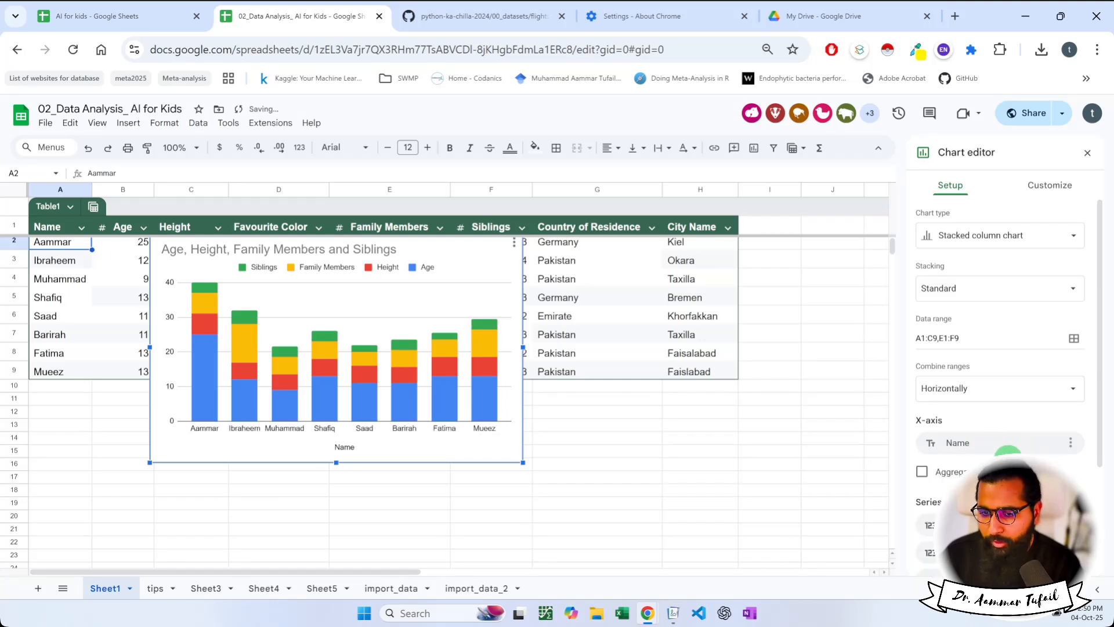
# Step: Try aggregating the X-axis data, turn aggregation off again, and look over the chart's series
pyautogui.scroll(-2, 1012, 450)
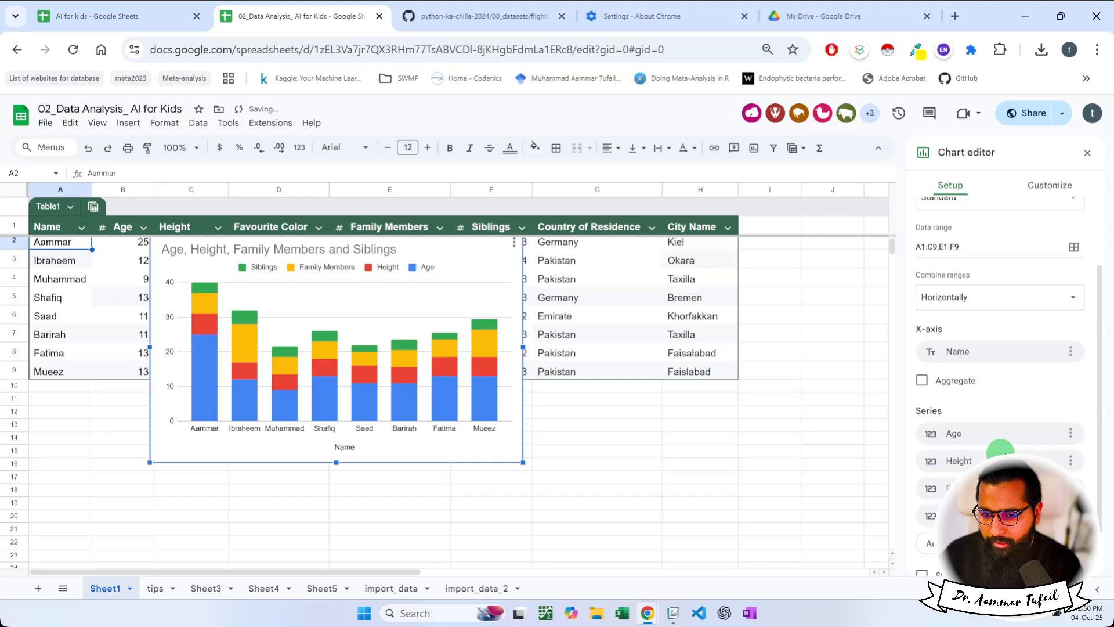
pyautogui.click(920, 380)
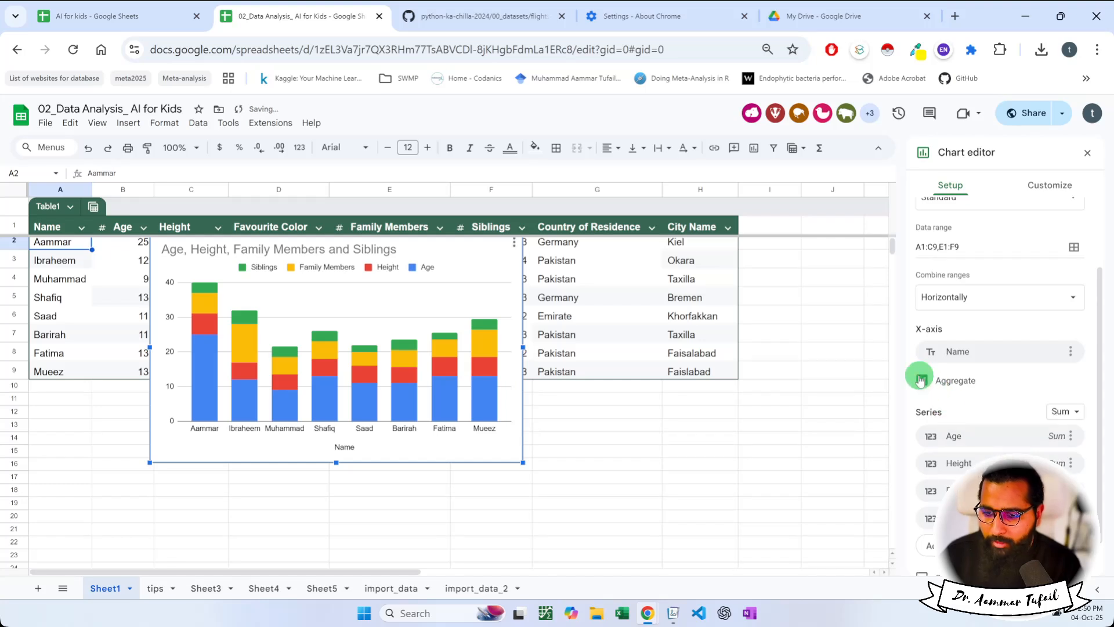
pyautogui.click(920, 380)
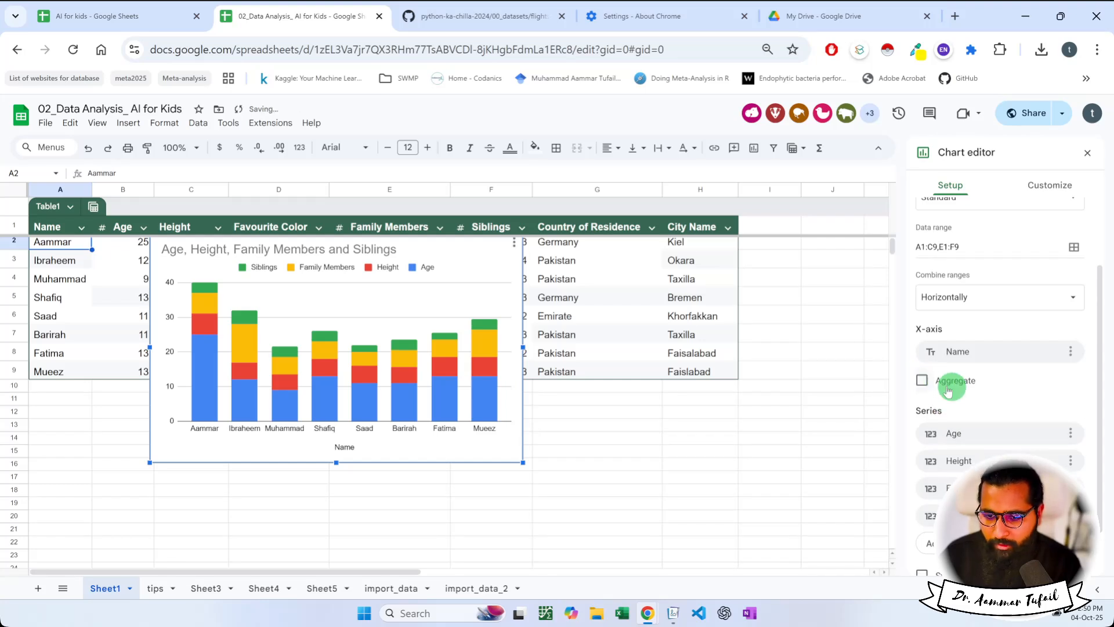
pyautogui.scroll(-1, 965, 390)
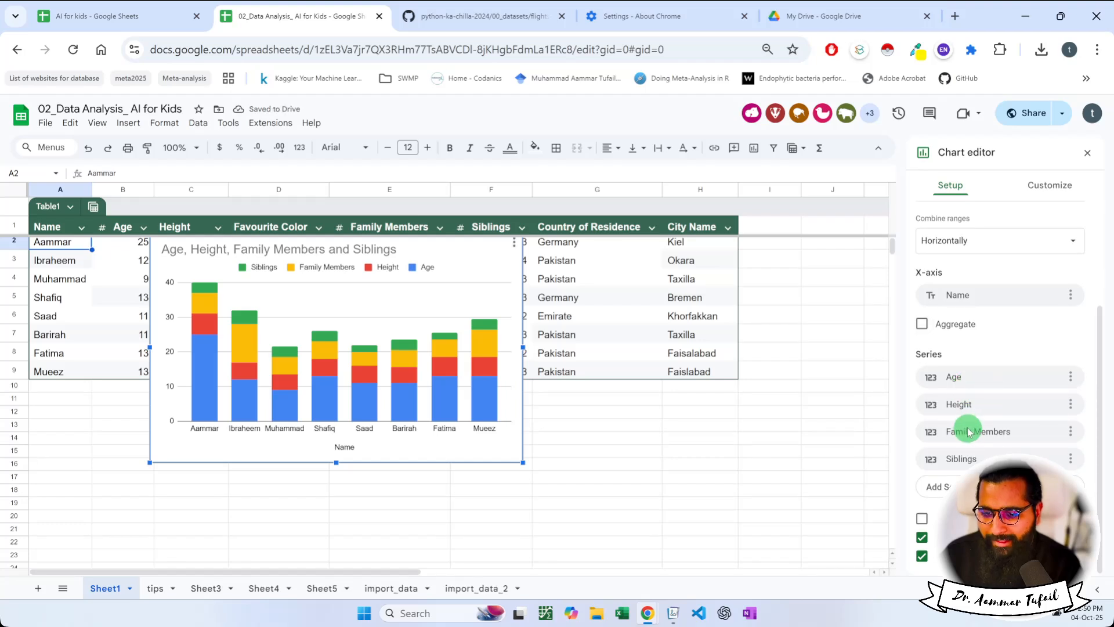
pyautogui.scroll(3, 973, 438)
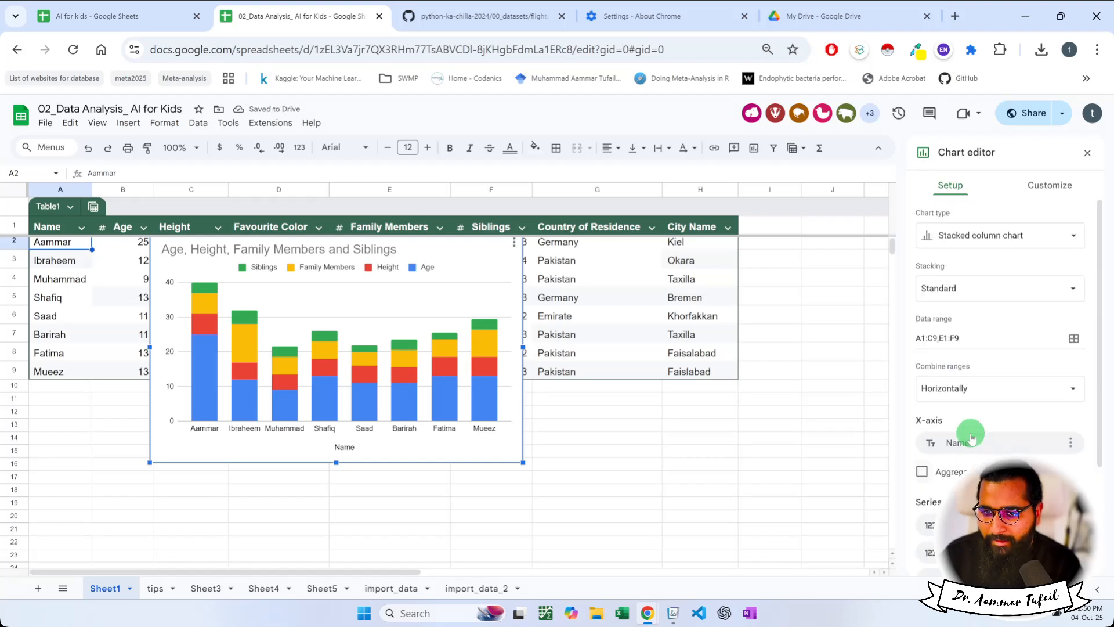
# Step: Set the font in the chart style to Comic Sans MS
pyautogui.click(1054, 196)
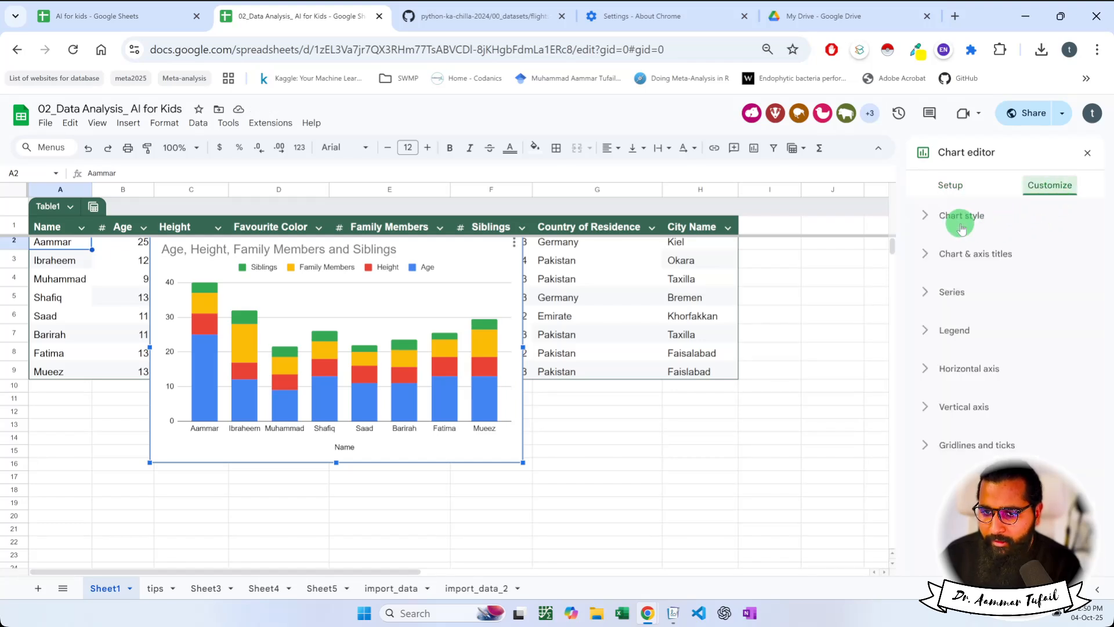
pyautogui.click(928, 223)
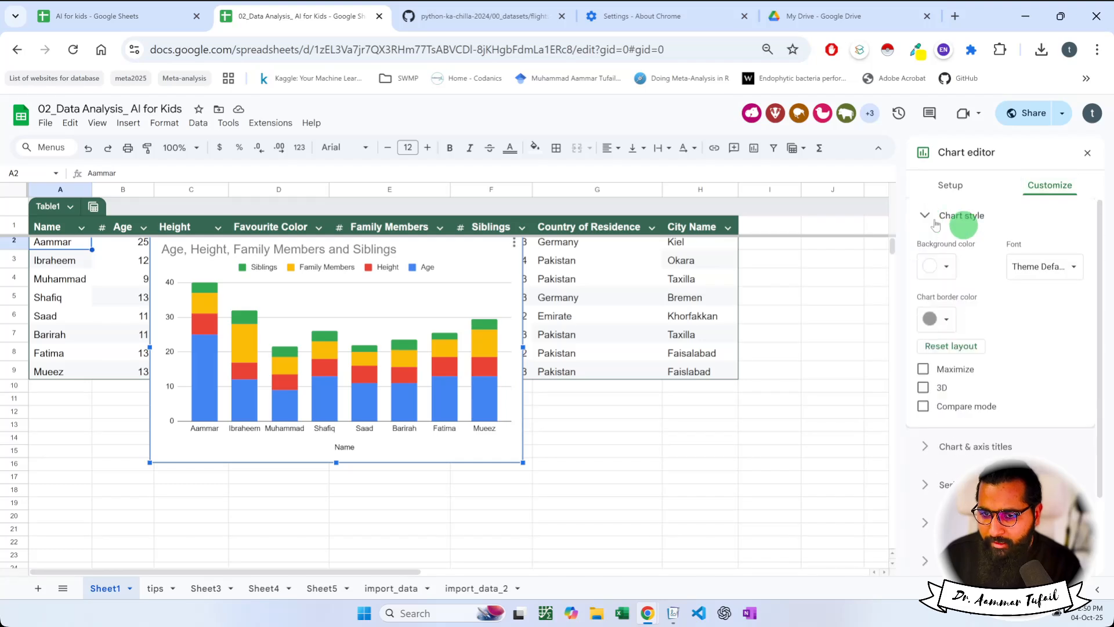
pyautogui.click(1065, 265)
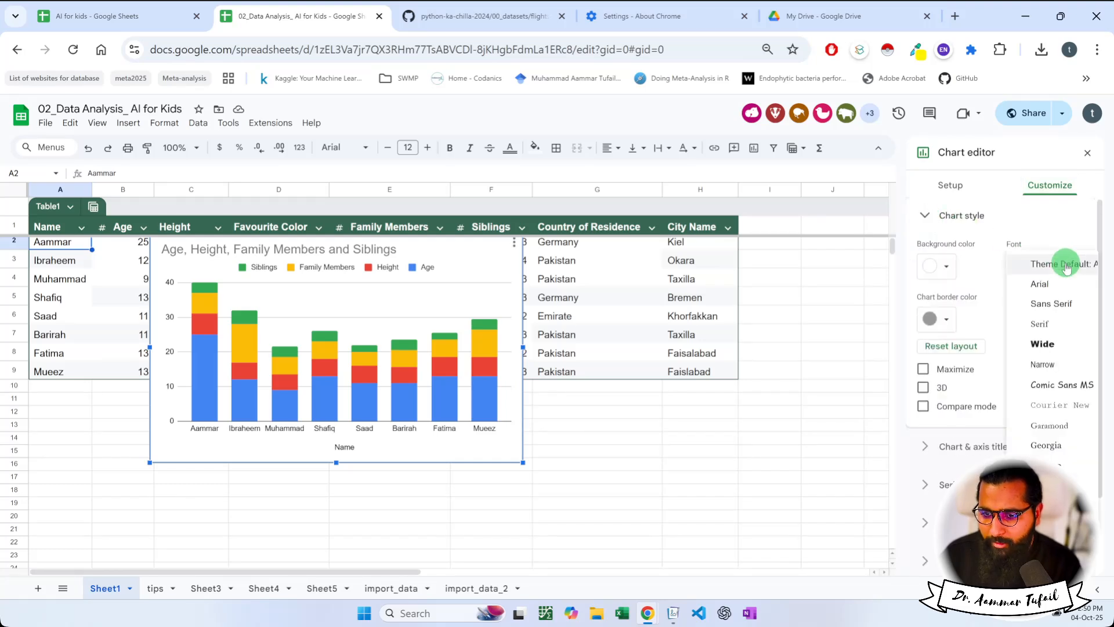
pyautogui.click(1054, 385)
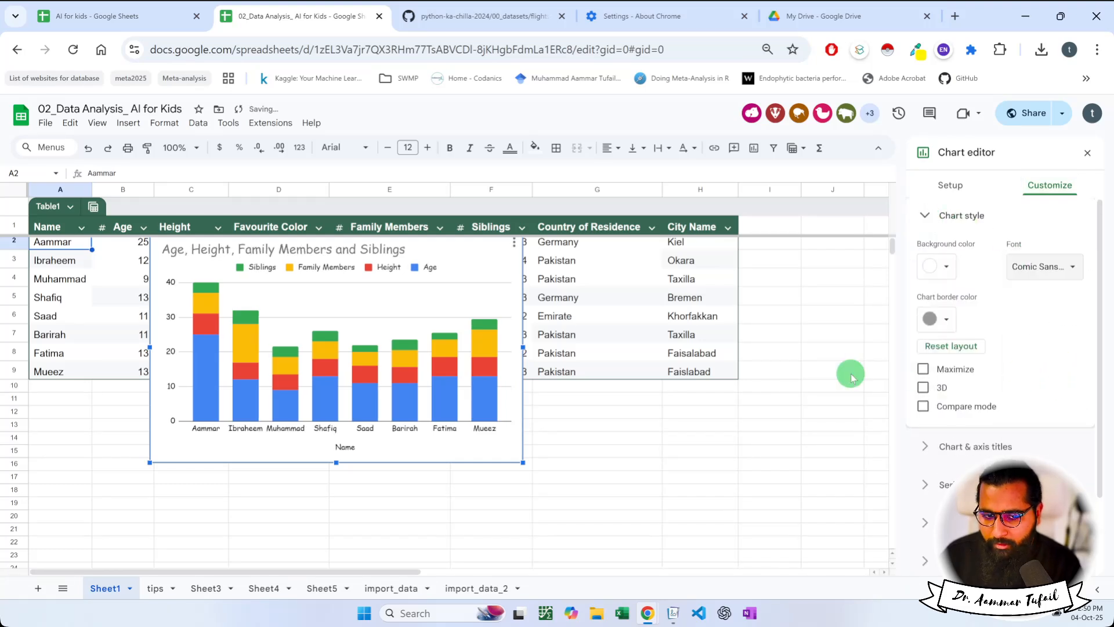
# Step: Try the Georgia and Wide fonts for the chart, and set the font back to Comic Sans MS
pyautogui.hotkey('ctrl', '+')
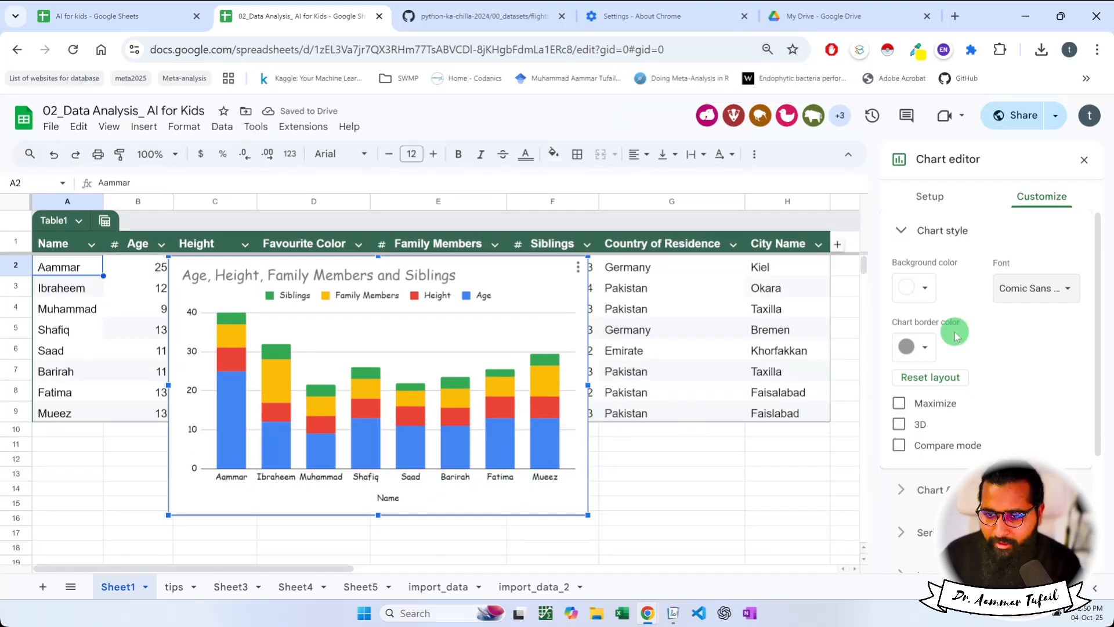
pyautogui.click(1006, 302)
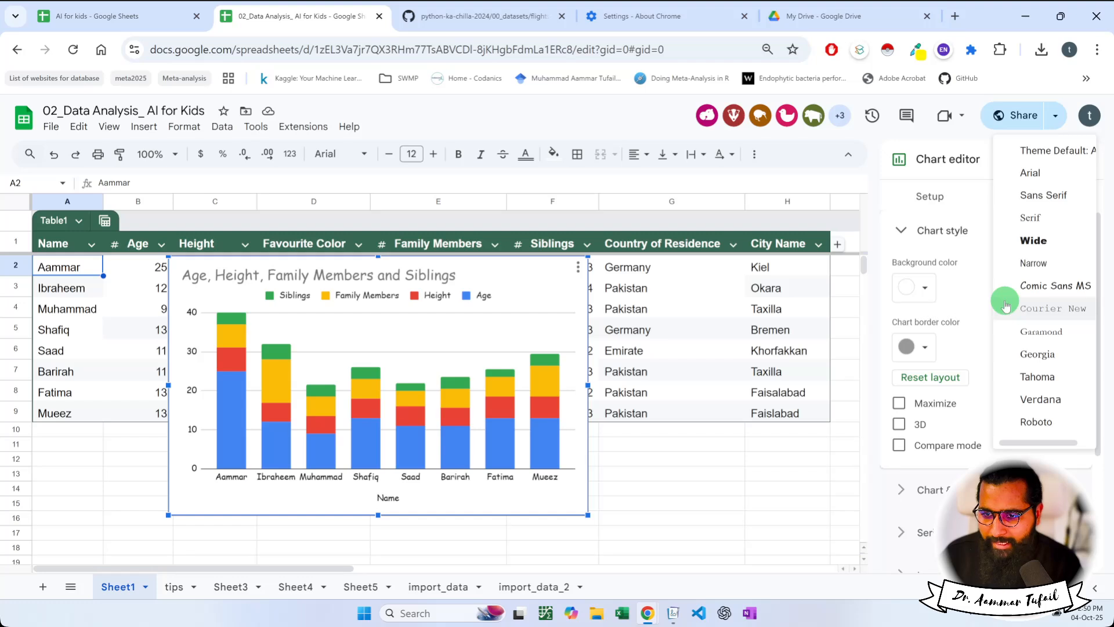
pyautogui.click(1025, 354)
pyautogui.click(1041, 293)
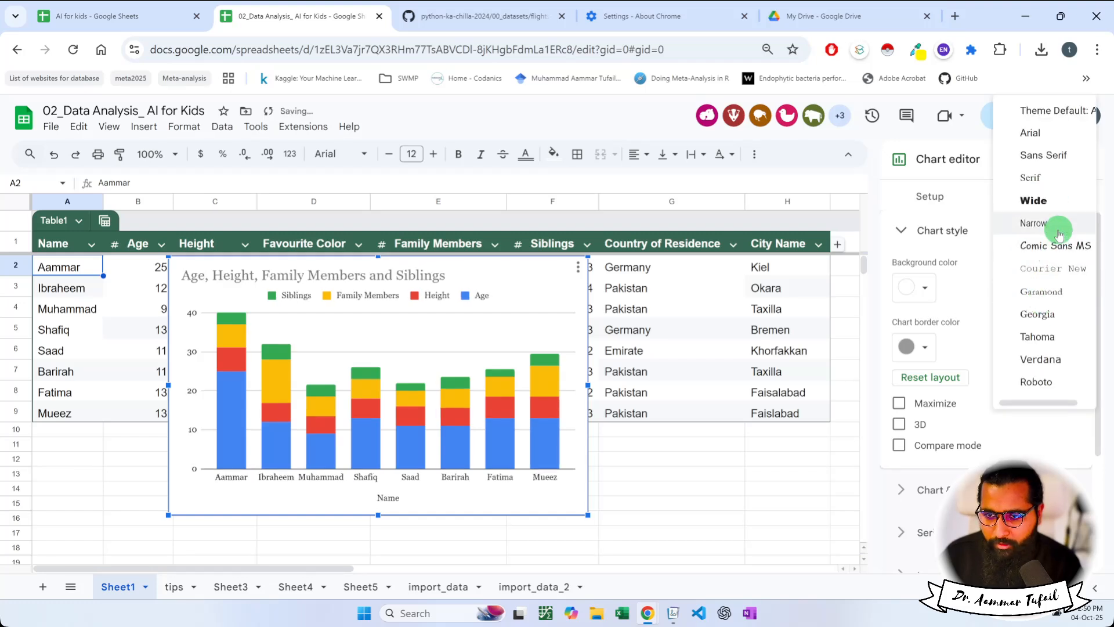
pyautogui.click(1062, 208)
pyautogui.click(1042, 286)
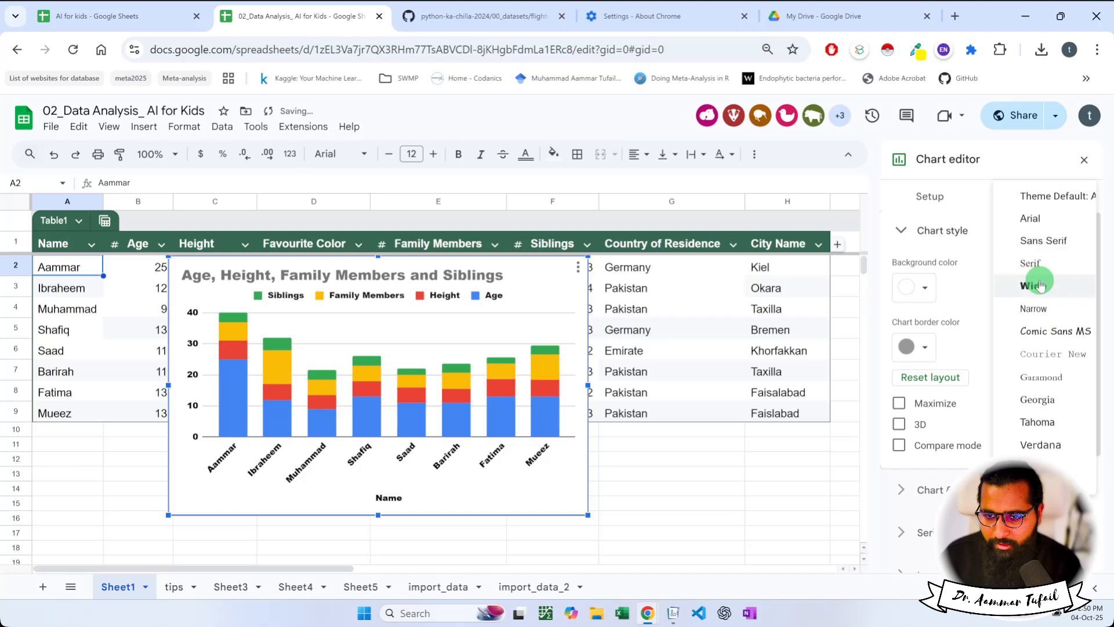
pyautogui.click(1023, 334)
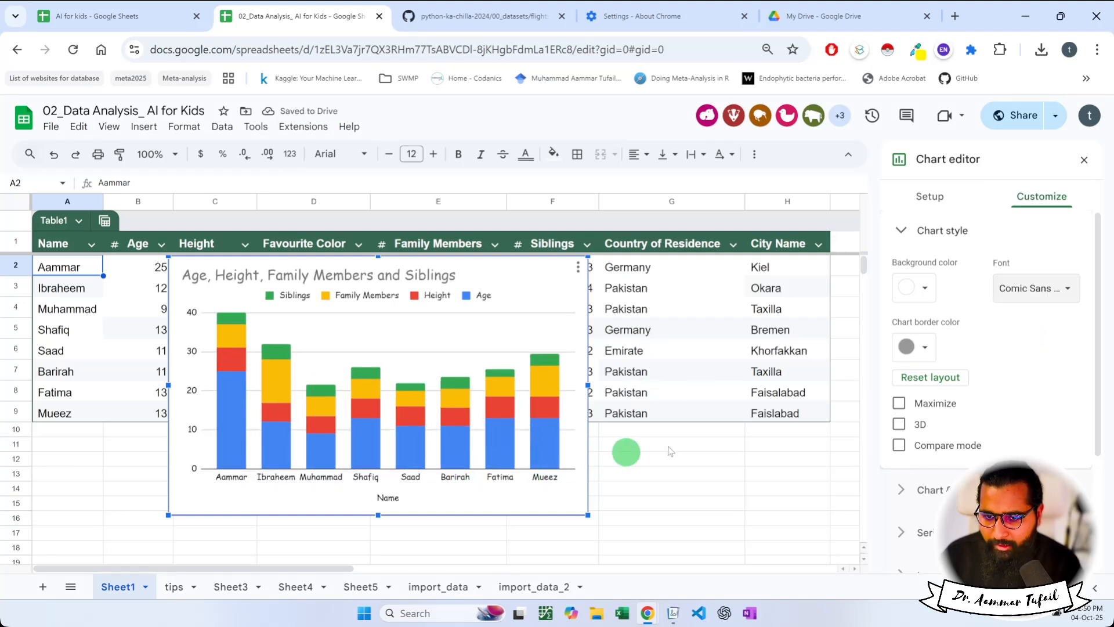
# Step: Toggle the chart's 3D style on and off twice to compare the columns, leaving it off
pyautogui.click(899, 426)
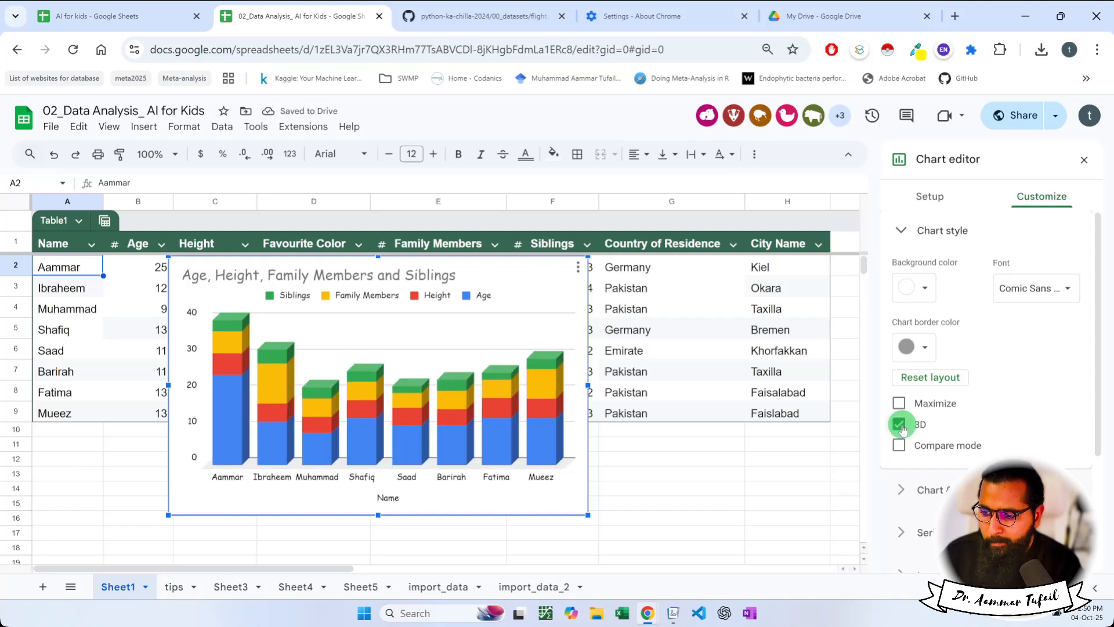
pyautogui.click(901, 425)
pyautogui.click(902, 426)
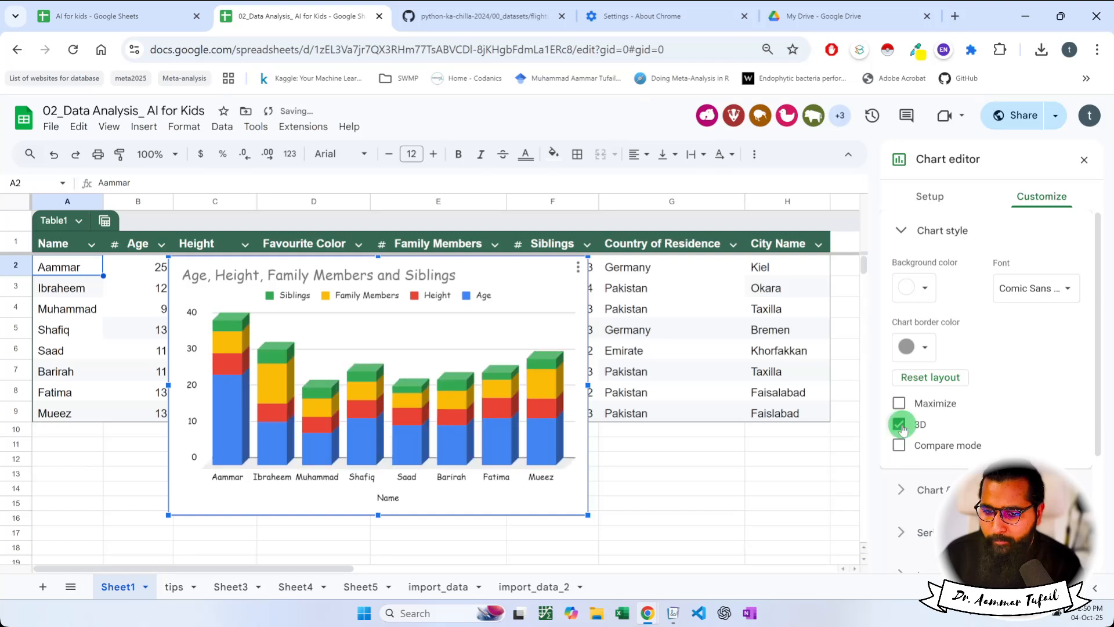
pyautogui.click(902, 426)
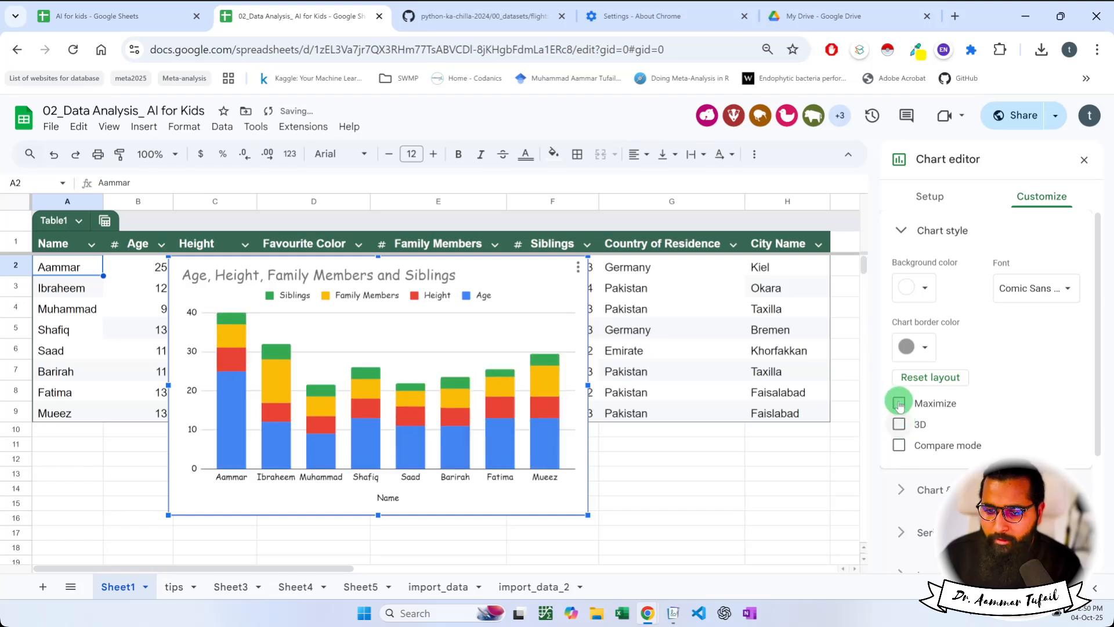
# Step: Try the chart's Maximize option several times and Compare mode once, leaving both off
pyautogui.click(899, 404)
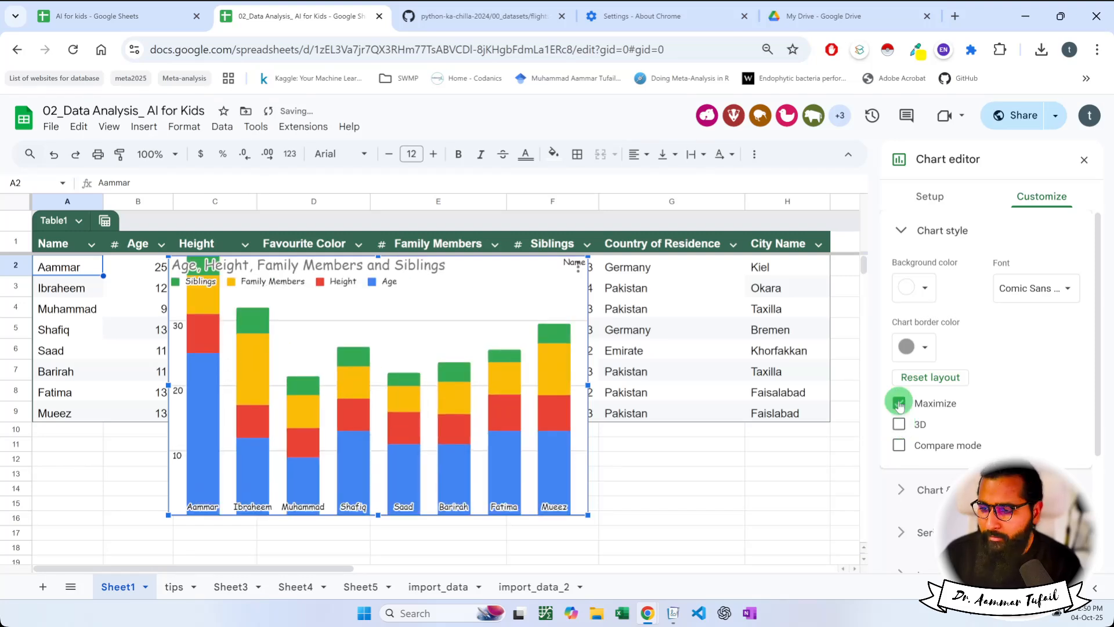
pyautogui.click(899, 404)
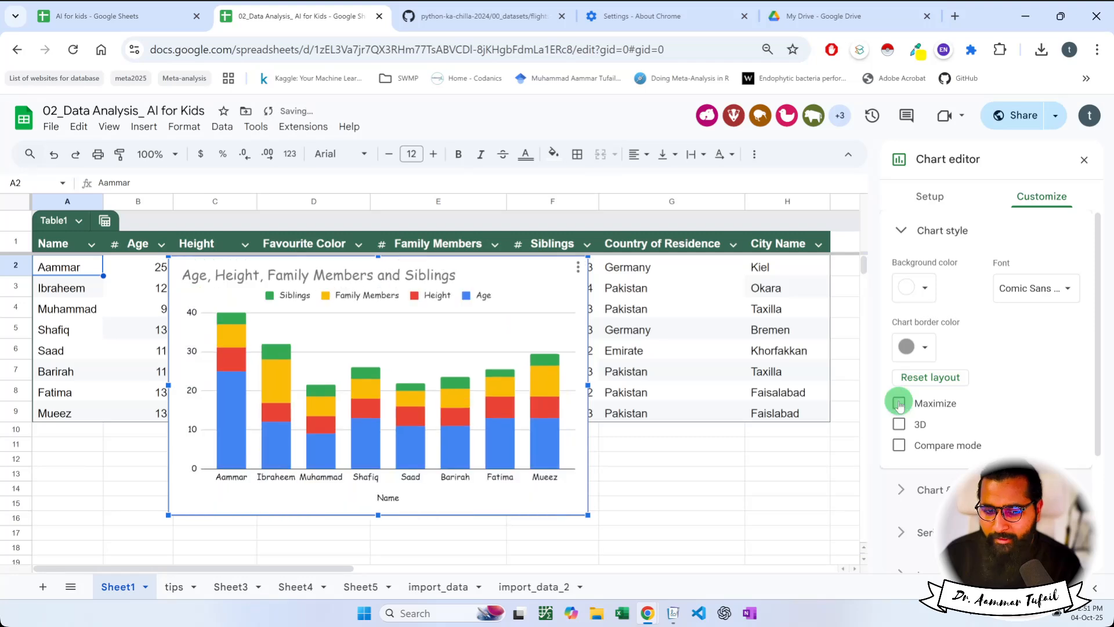
pyautogui.click(900, 405)
pyautogui.click(900, 404)
pyautogui.click(900, 405)
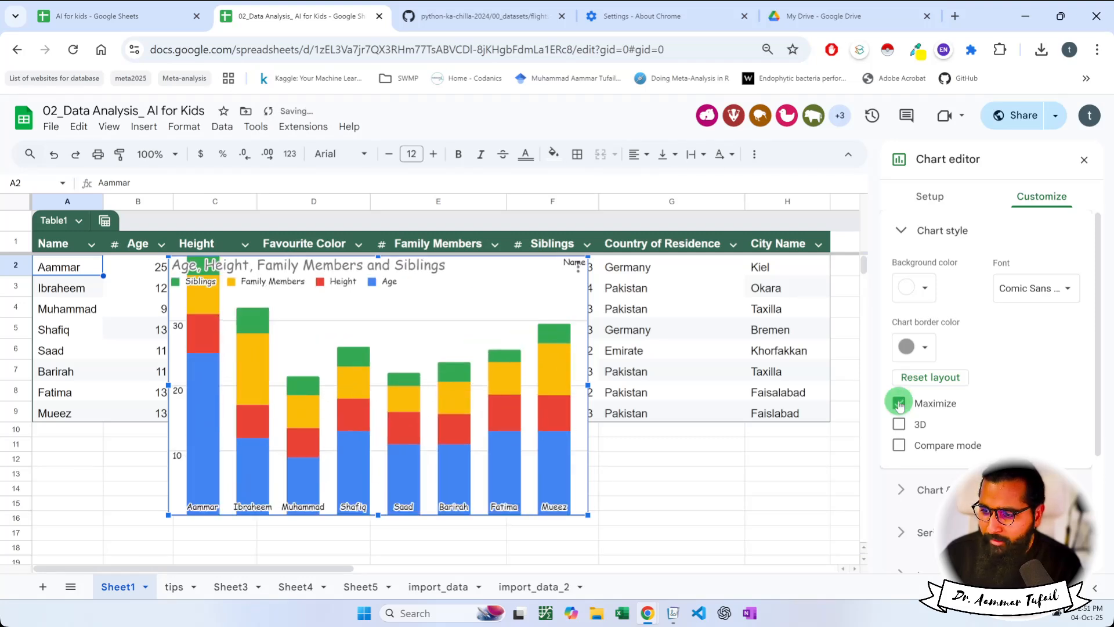
pyautogui.click(900, 404)
pyautogui.click(898, 445)
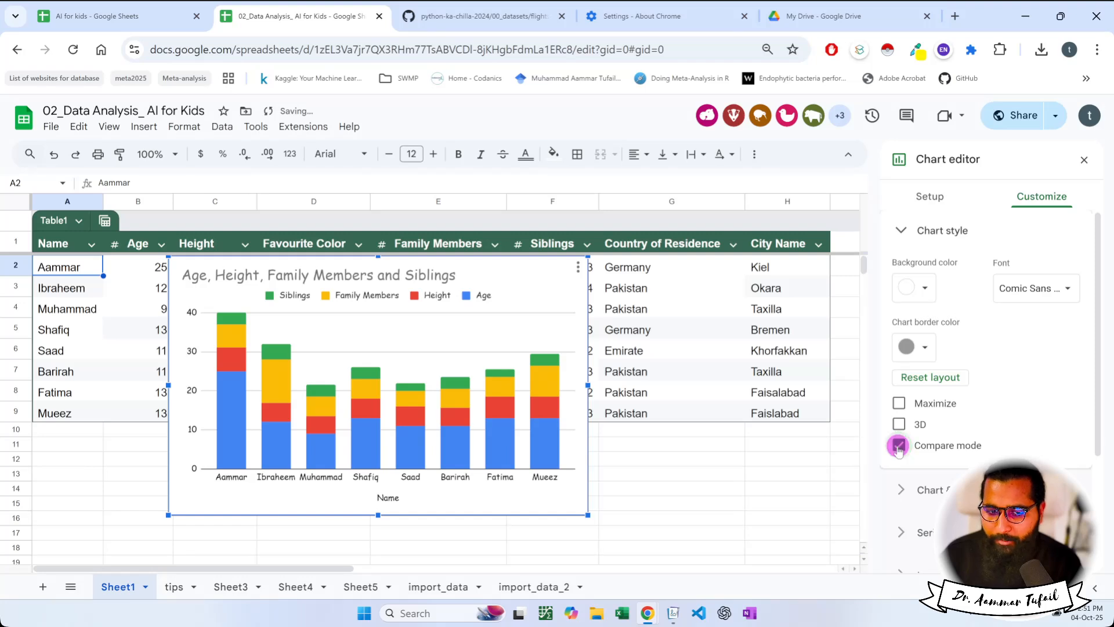
pyautogui.click(899, 446)
# Step: Turn on the 3D style, try it together with Maximize, and turn Maximize off again
pyautogui.click(899, 424)
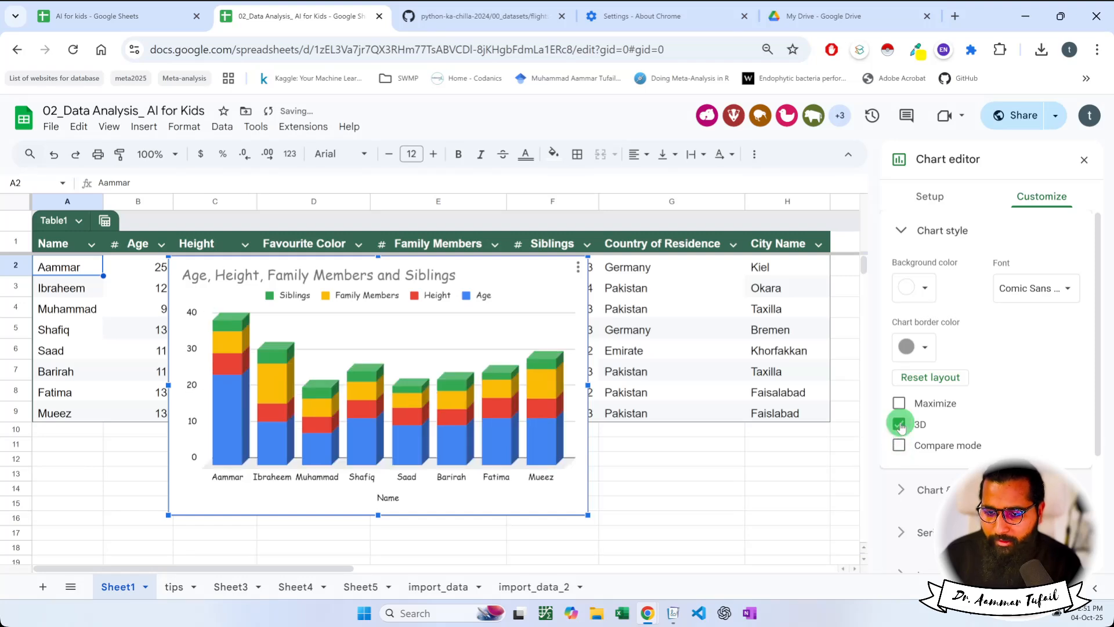
pyautogui.click(899, 404)
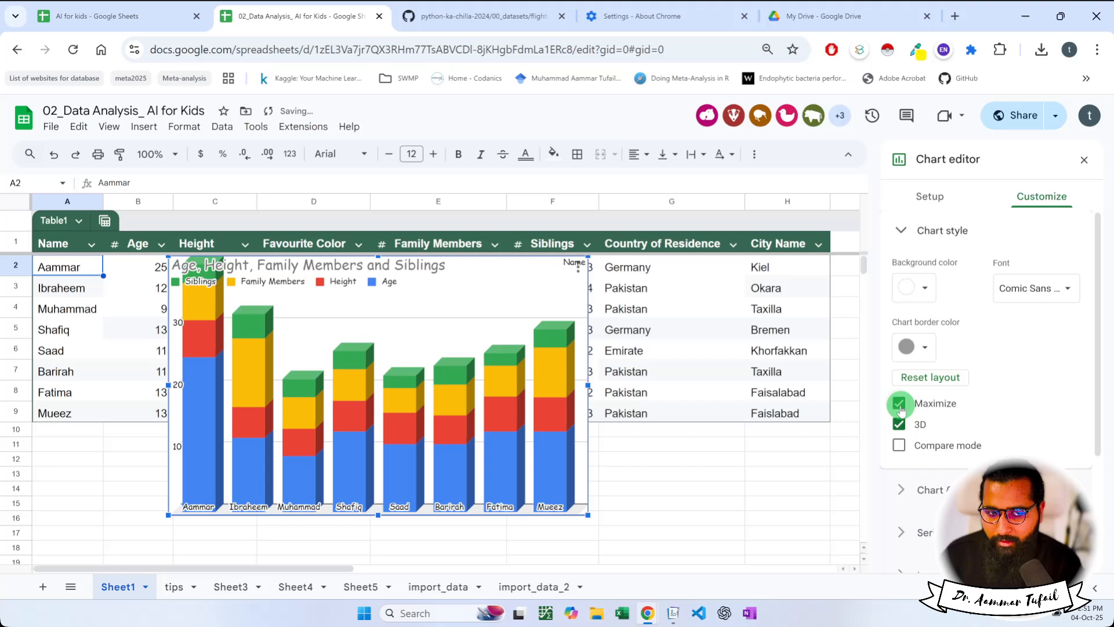
pyautogui.click(899, 405)
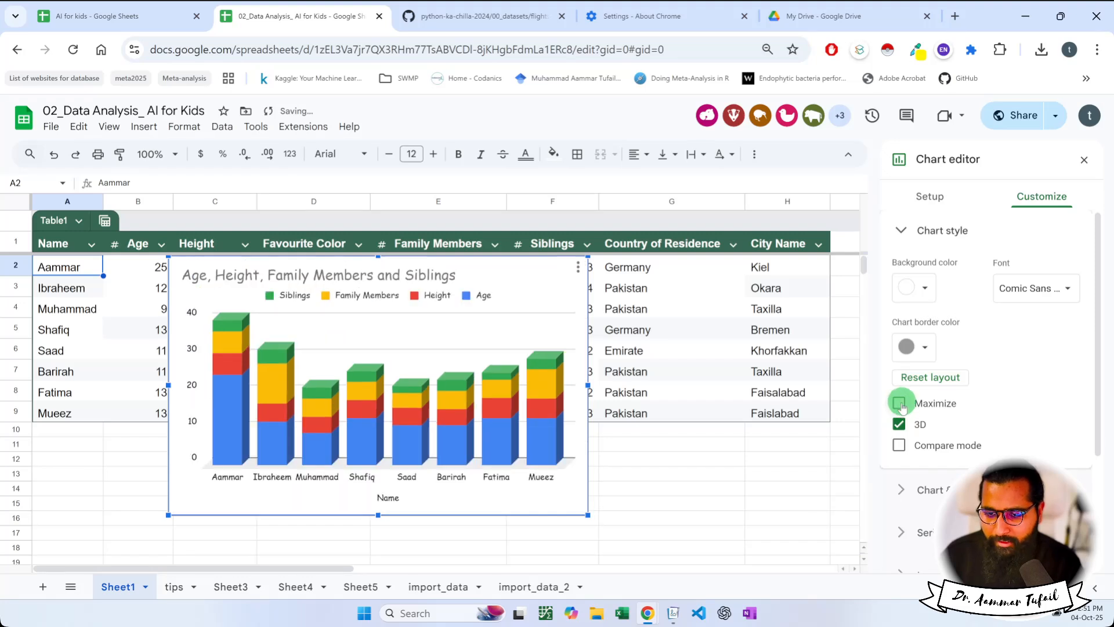
# Step: Look over the chart title settings, turn off the chart's 3D style, and collapse the chart style options
pyautogui.scroll(-2, 902, 407)
pyautogui.click(902, 373)
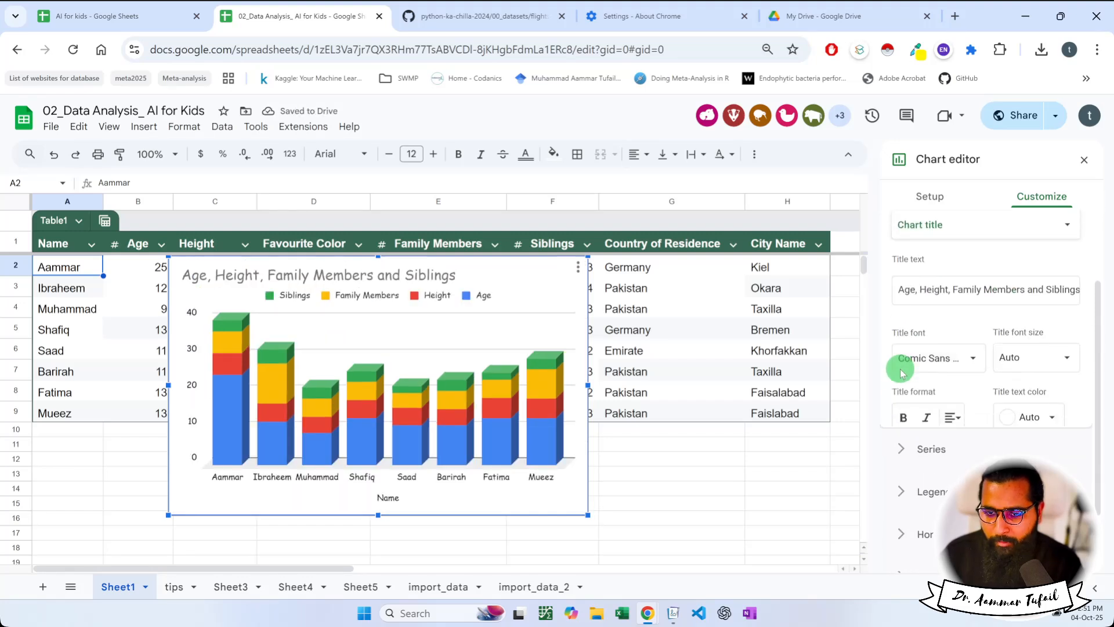
pyautogui.scroll(2, 905, 360)
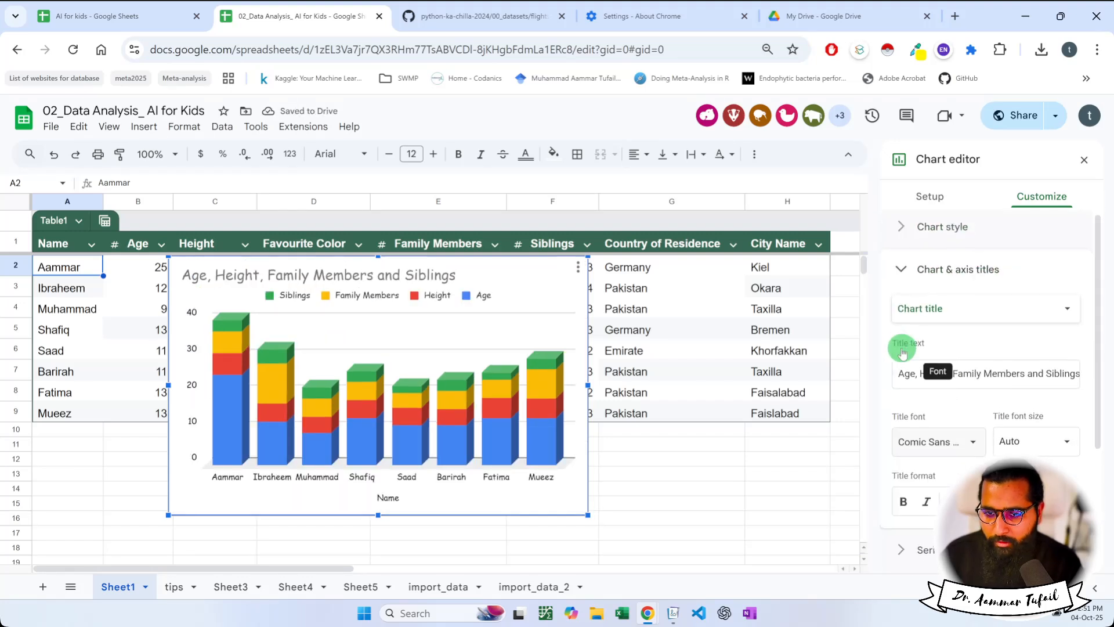
pyautogui.click(907, 234)
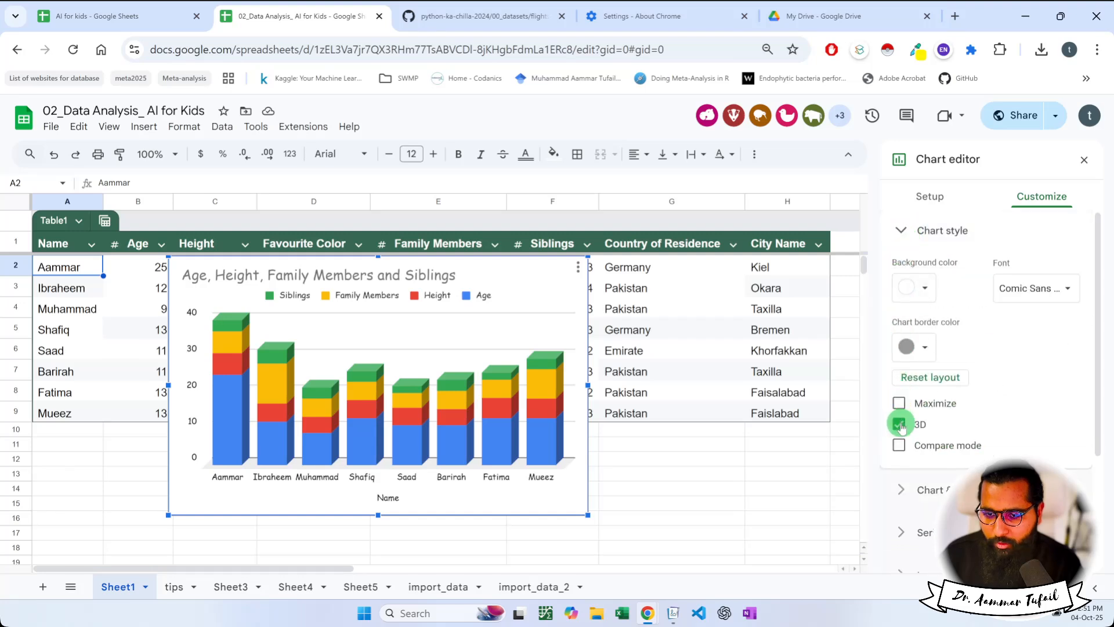
pyautogui.click(900, 426)
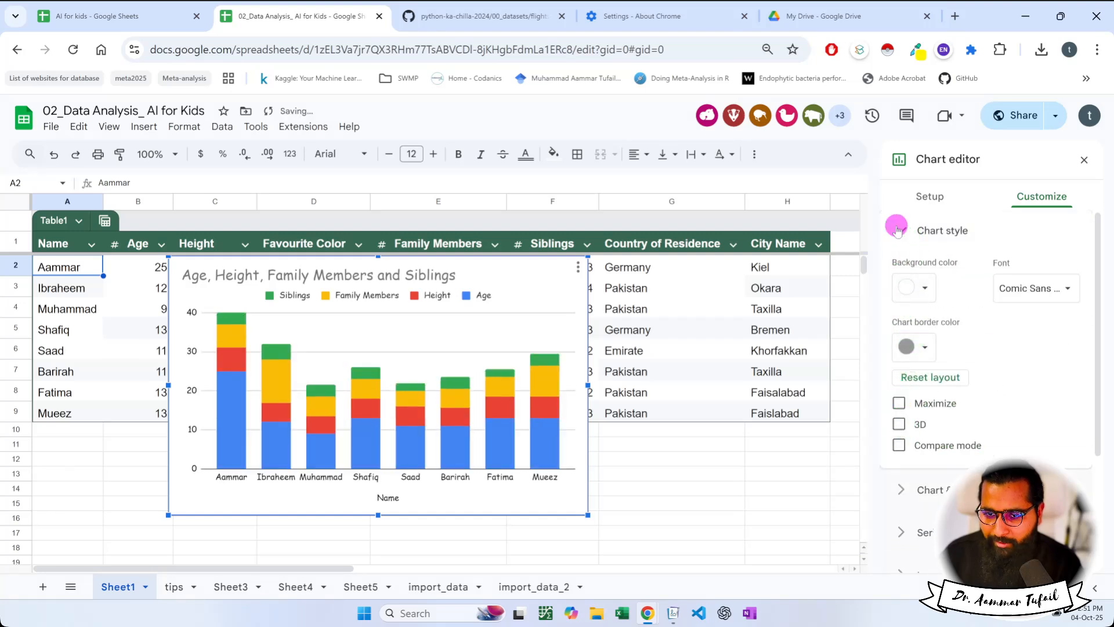
pyautogui.click(897, 228)
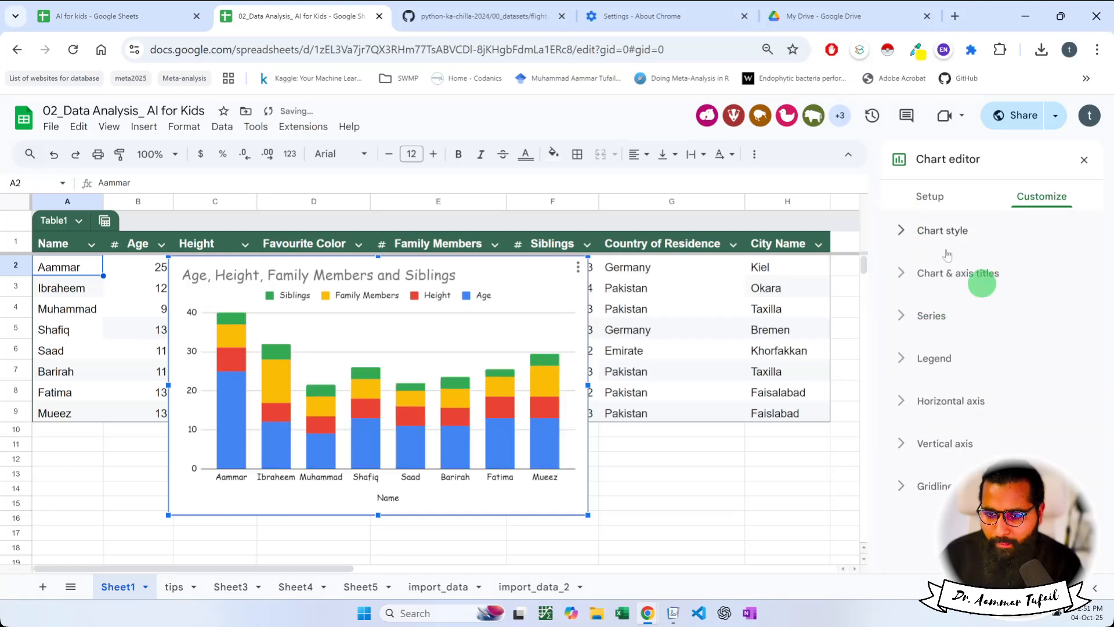
# Step: Replace the chart's title text with "Chart A" in the chart and axis title settings
pyautogui.click(906, 281)
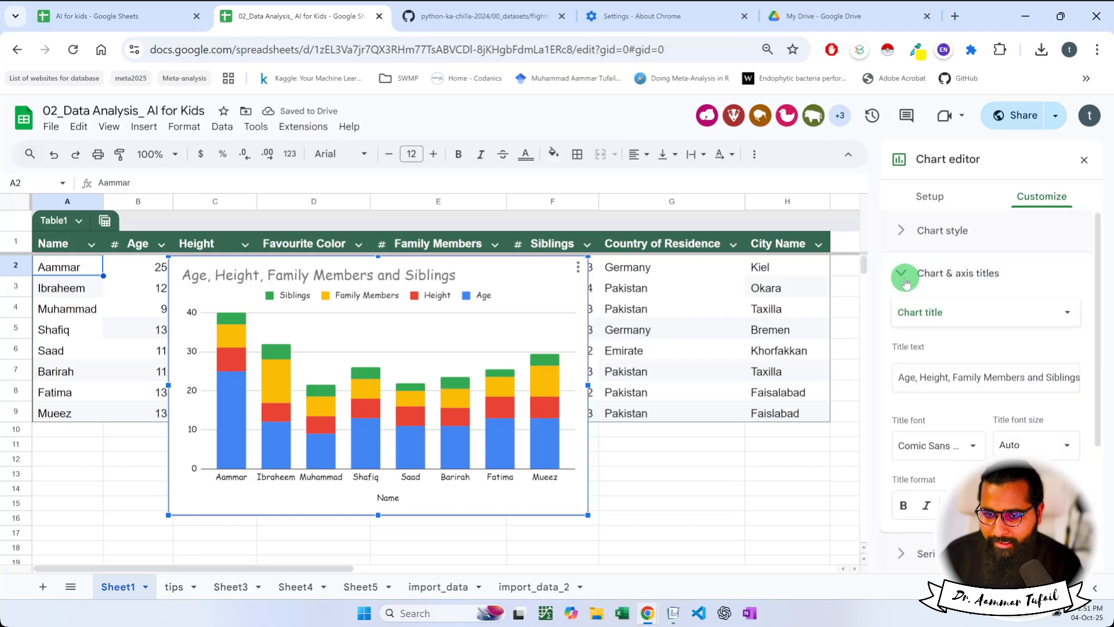
pyautogui.click(917, 377)
pyautogui.doubleClick(934, 378)
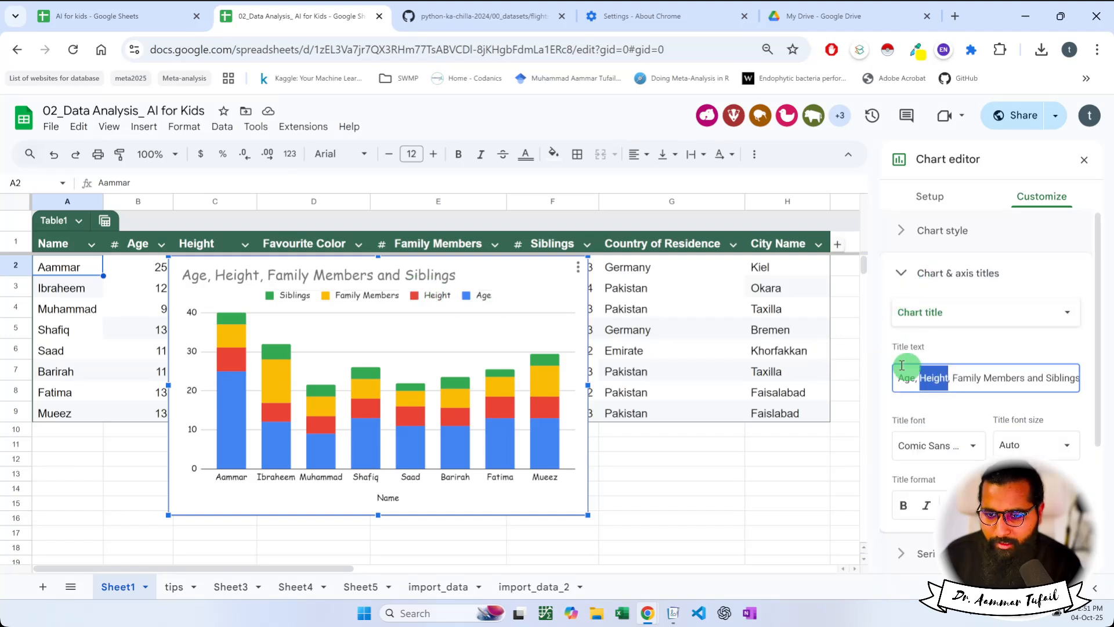
pyautogui.tripleClick(948, 378)
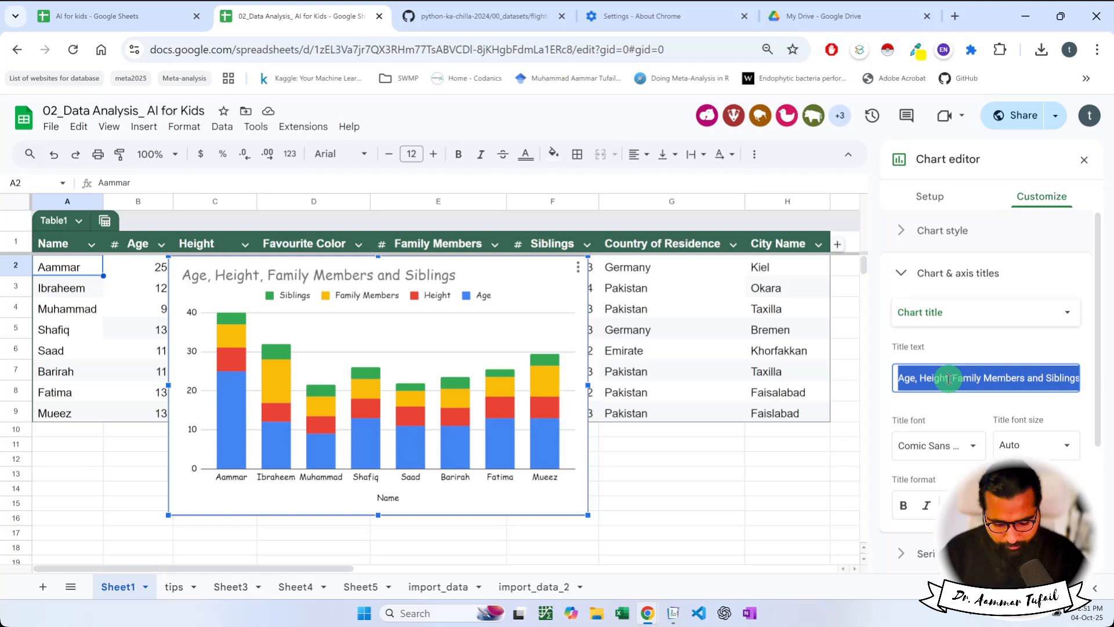
pyautogui.press('BackSpace')
pyautogui.write('Chart A')
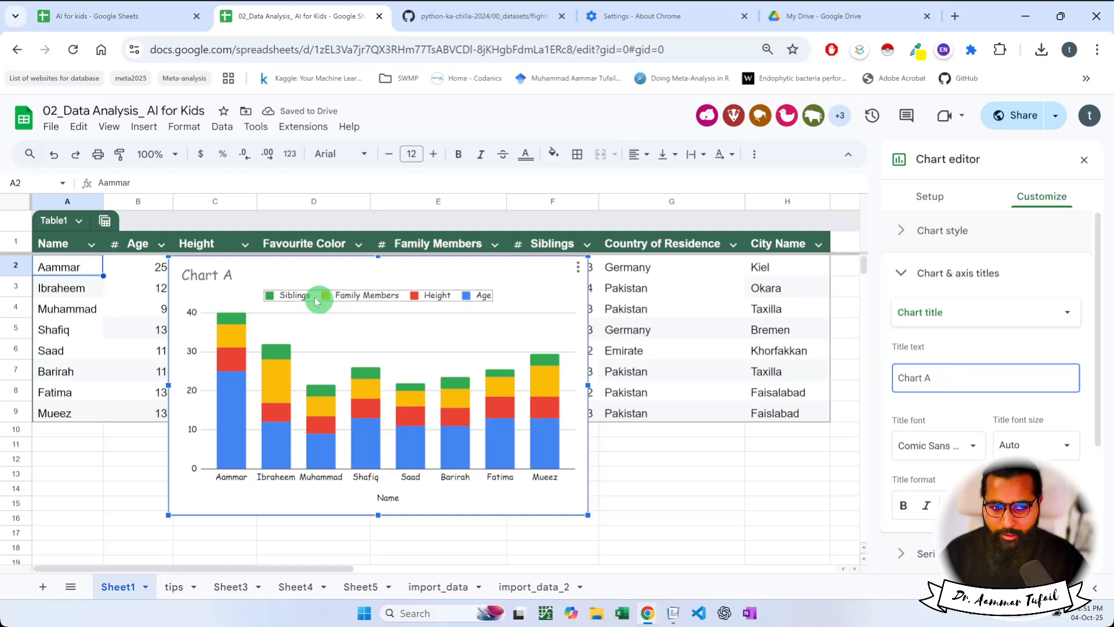
pyautogui.click(227, 280)
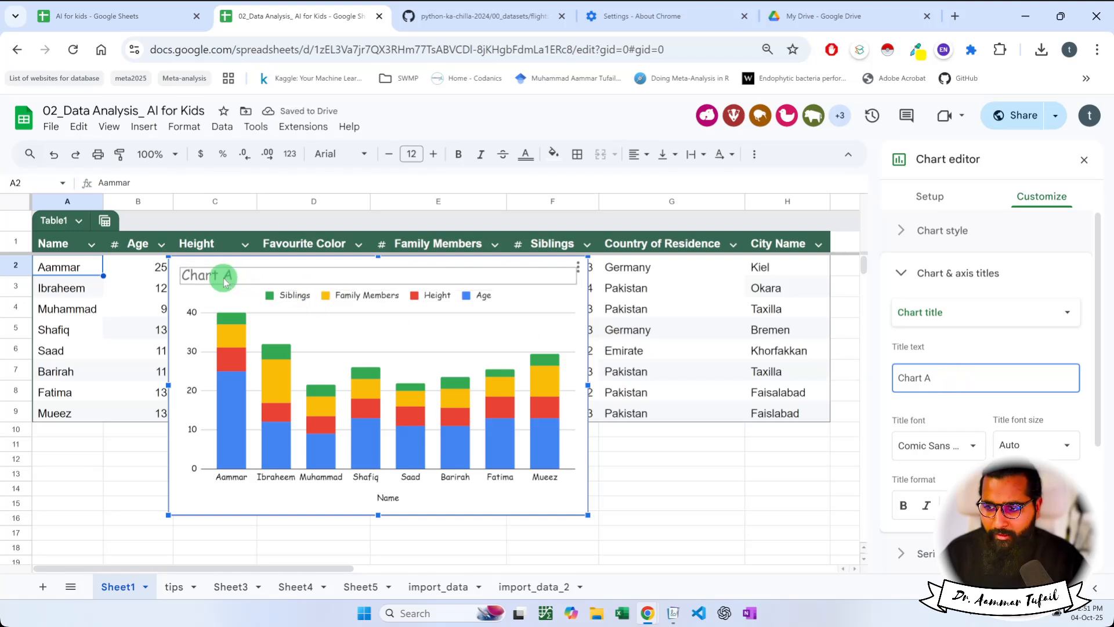
# Step: Try data labels, total data labels and a trendline in turn on all series, leaving each of them off
pyautogui.scroll(-2, 891, 422)
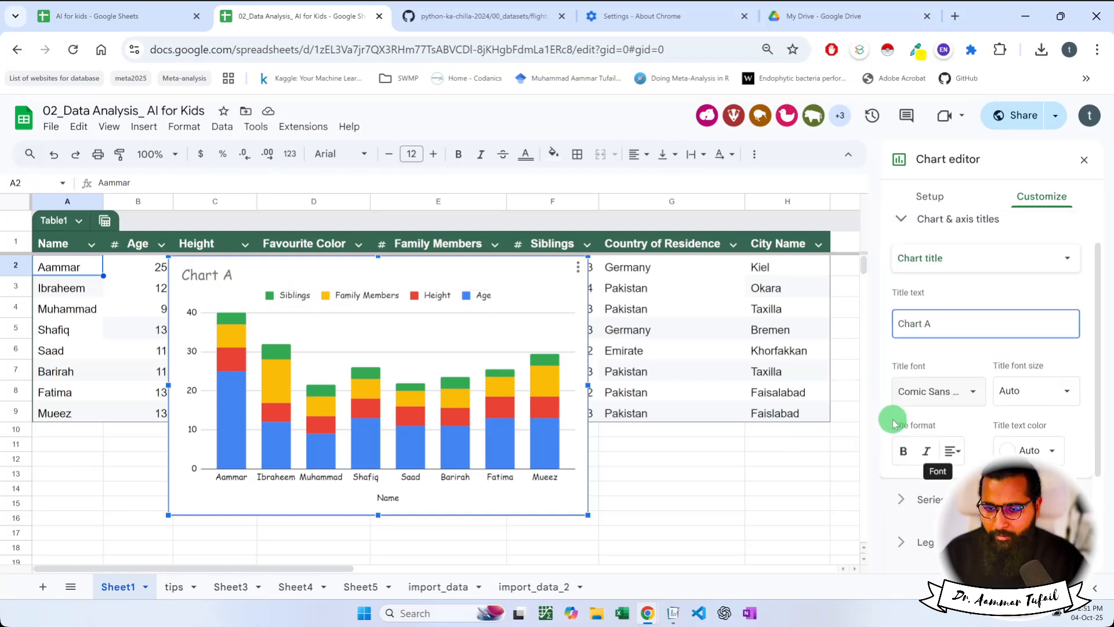
pyautogui.scroll(-2, 983, 427)
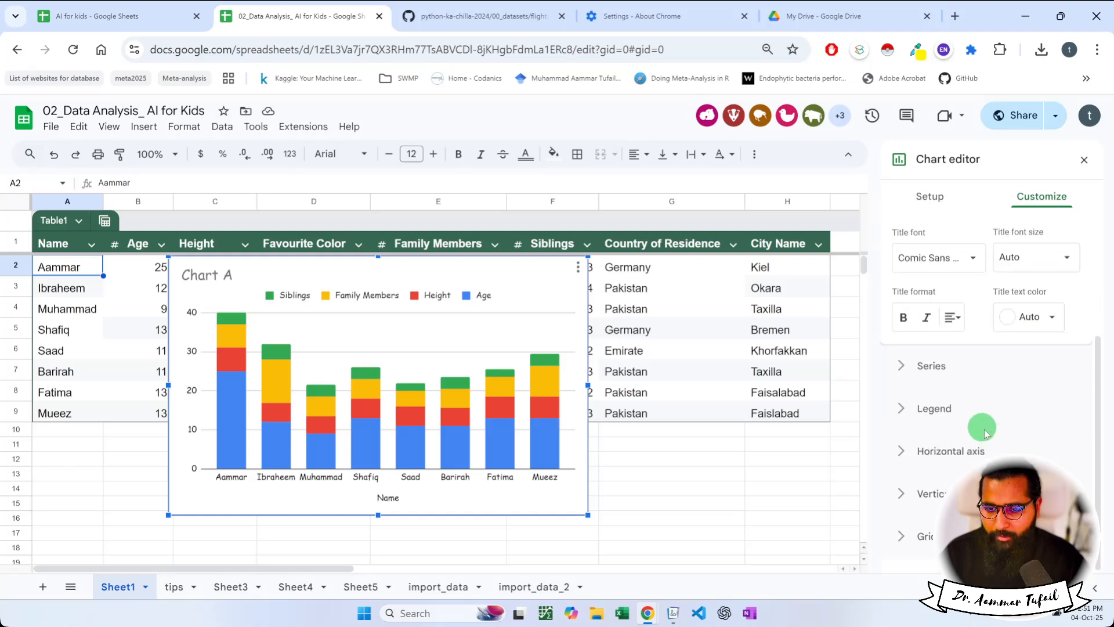
pyautogui.click(927, 379)
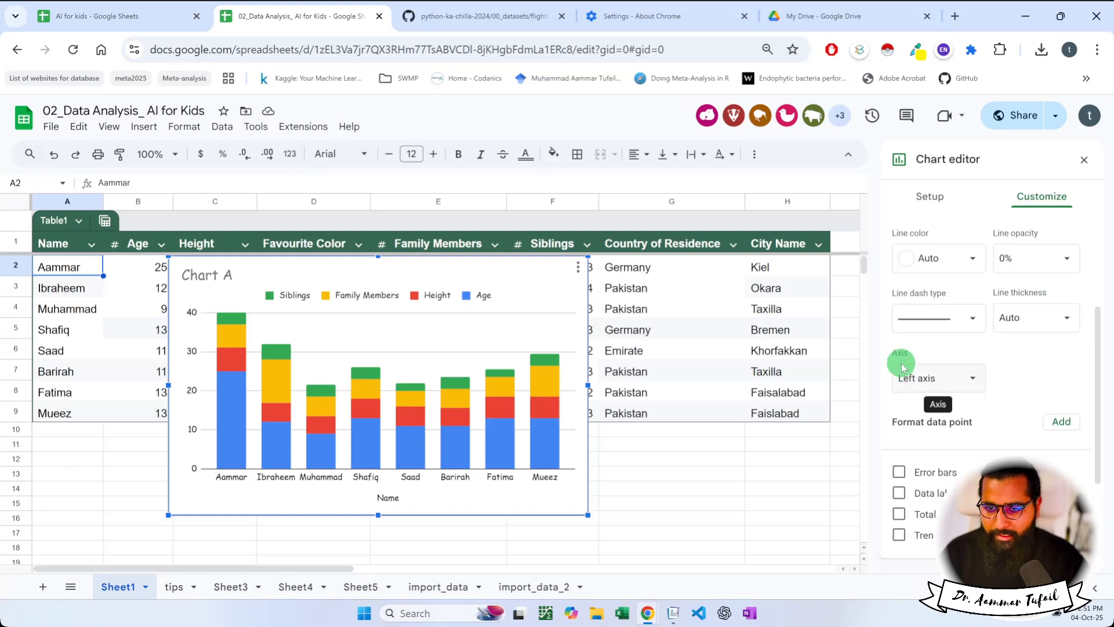
pyautogui.scroll(1, 902, 367)
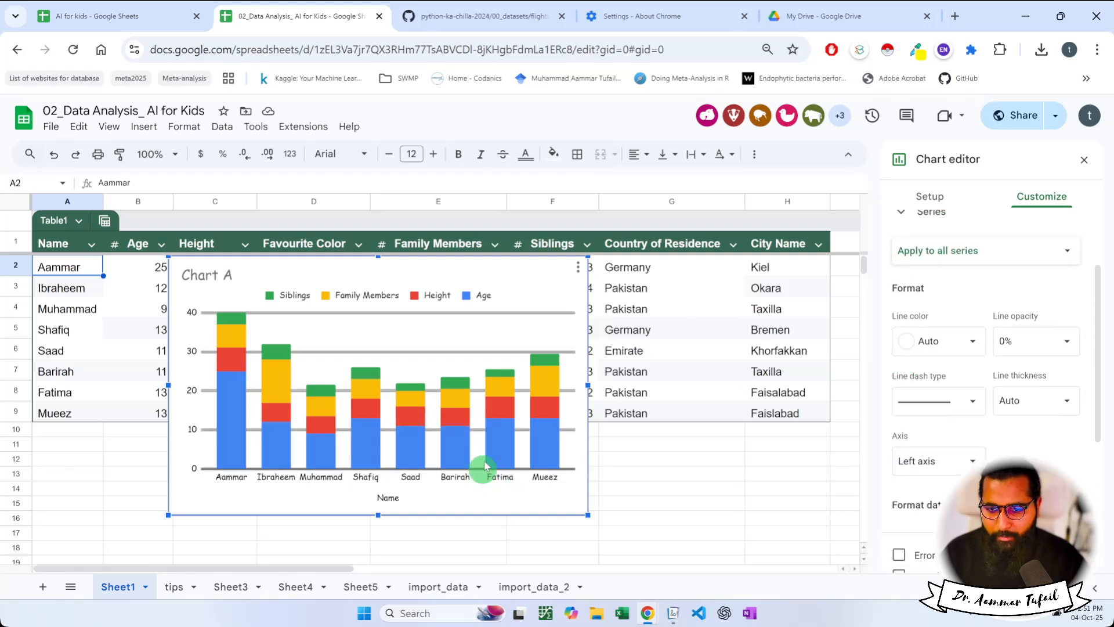
pyautogui.scroll(-2, 949, 386)
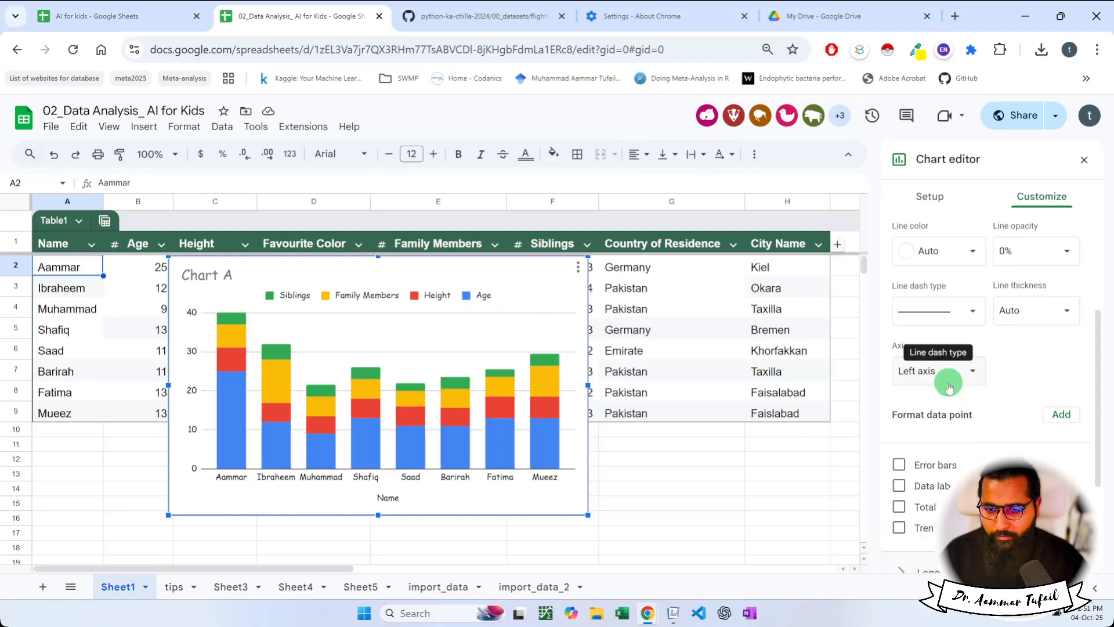
pyautogui.scroll(-3, 949, 386)
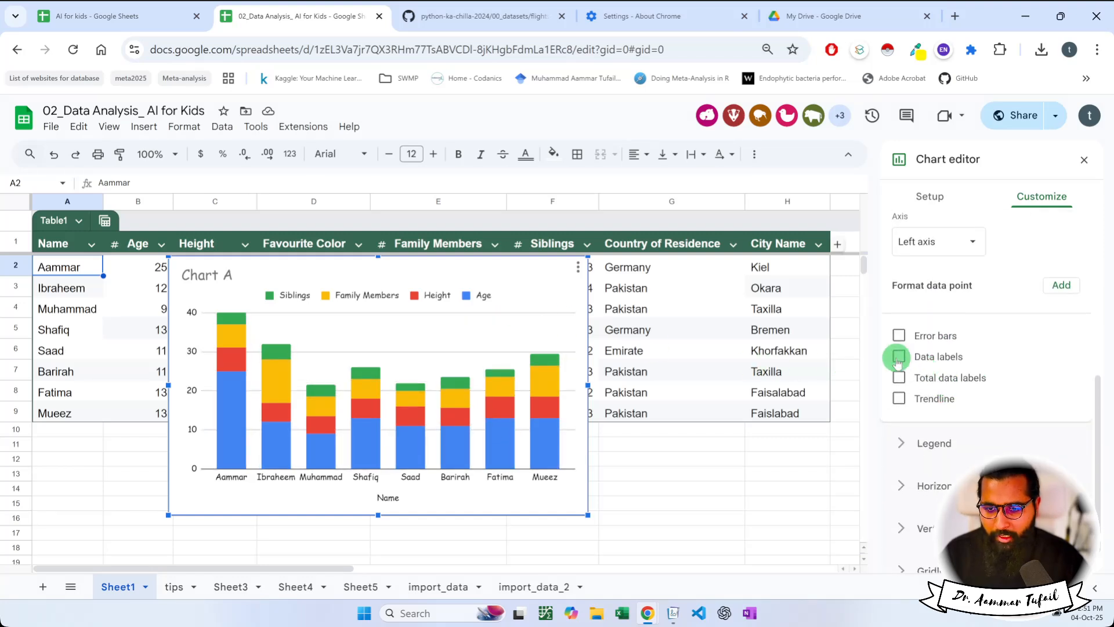
pyautogui.click(898, 357)
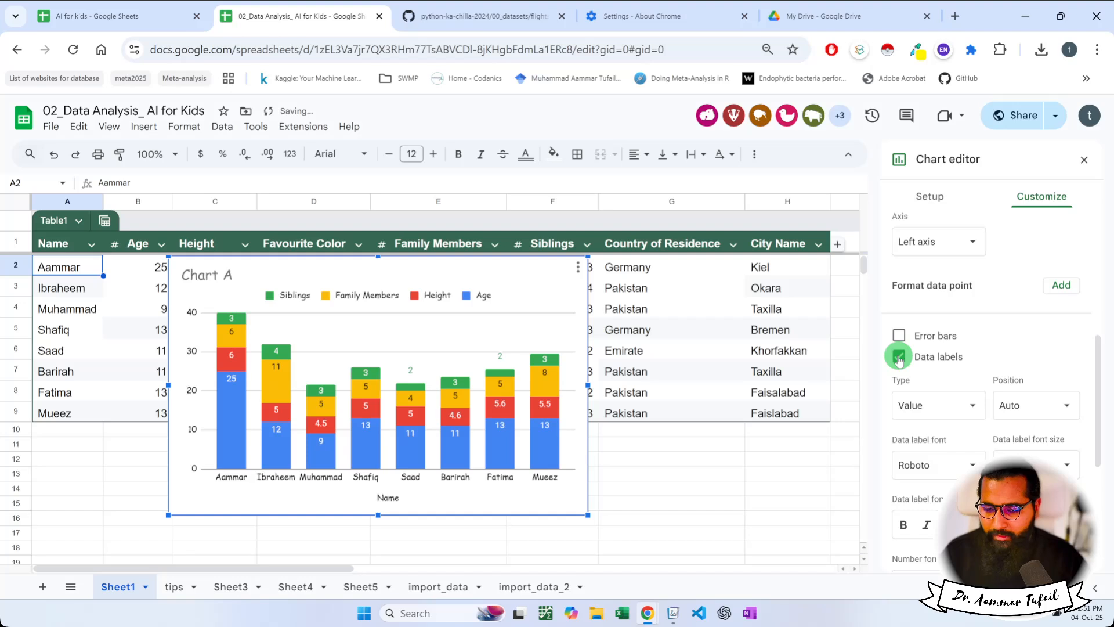
pyautogui.click(898, 356)
pyautogui.click(899, 378)
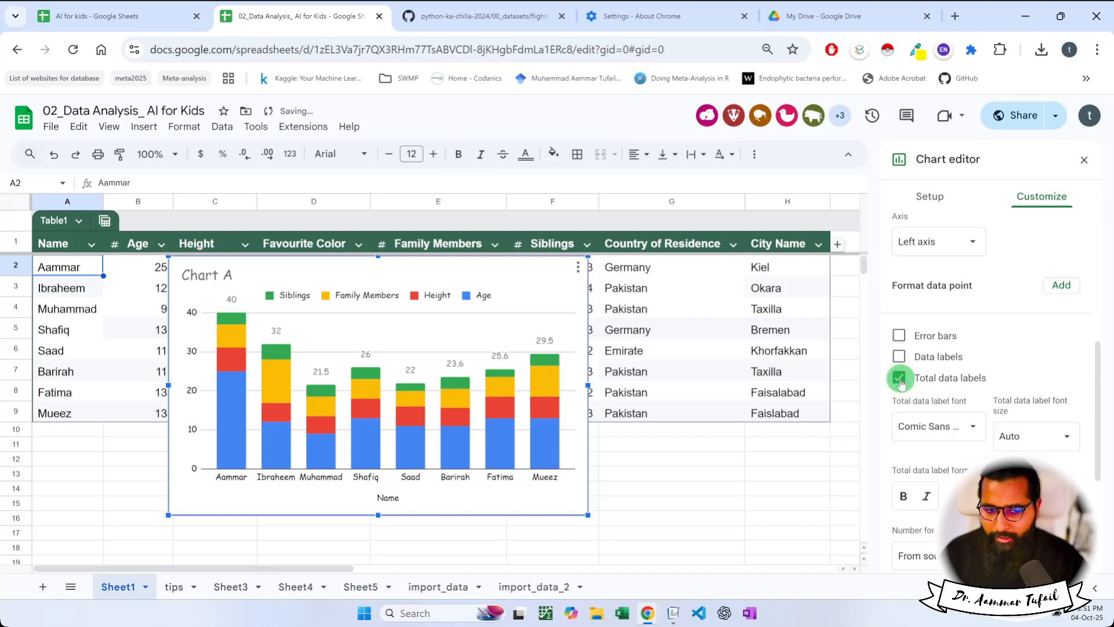
pyautogui.click(899, 377)
pyautogui.click(899, 399)
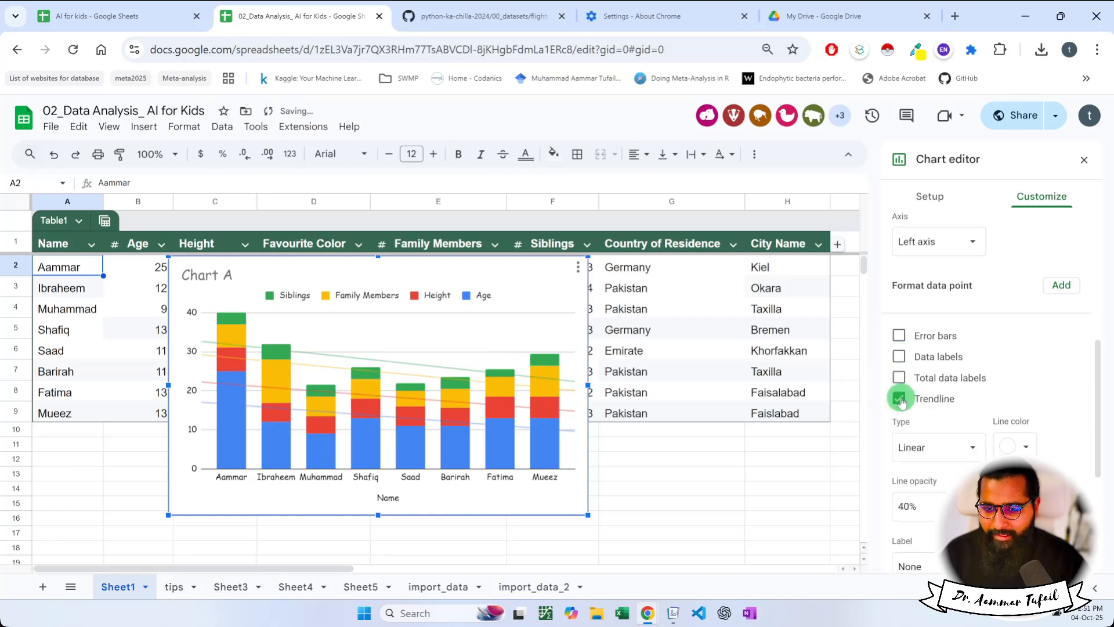
pyautogui.click(900, 399)
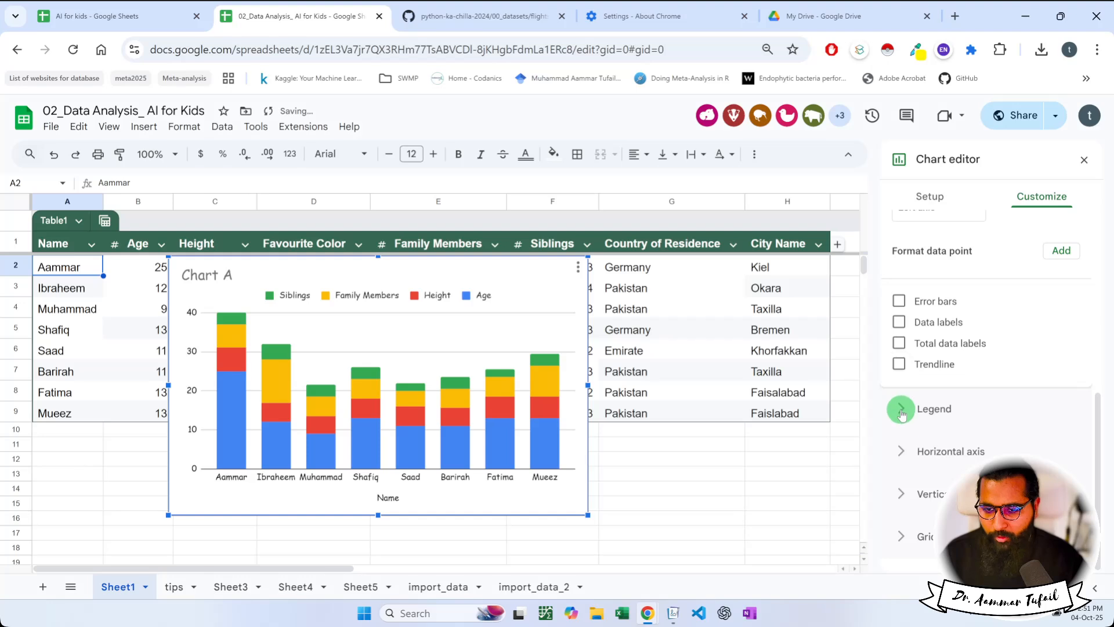
# Step: Try the legend positions Left and None, and set the position back to Auto
pyautogui.click(902, 409)
pyautogui.scroll(1, 906, 337)
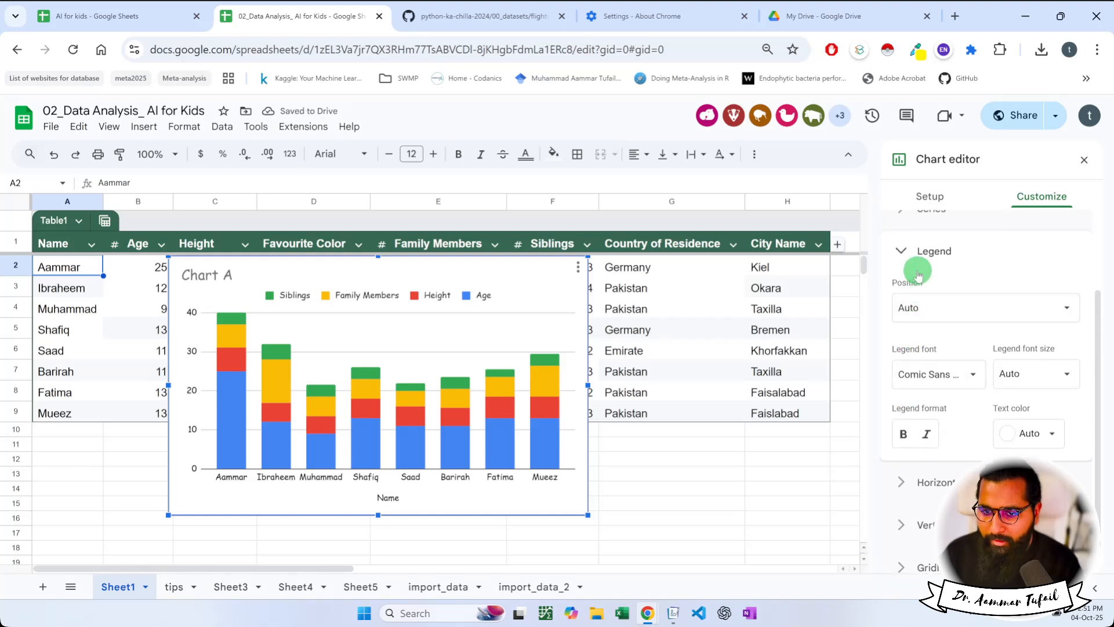
pyautogui.click(922, 305)
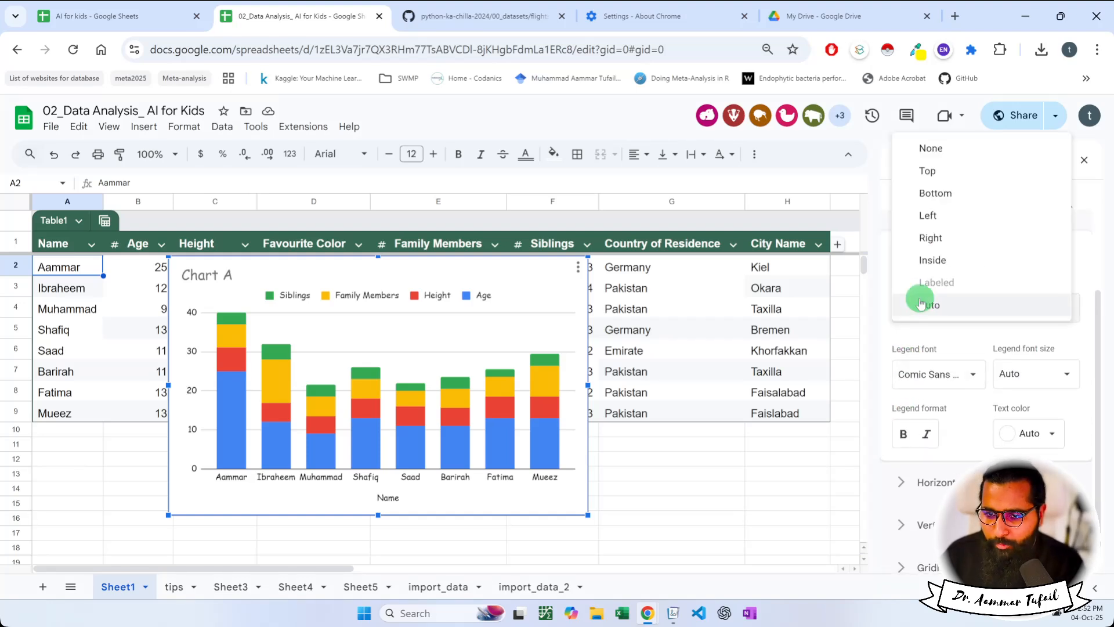
pyautogui.click(947, 216)
pyautogui.click(923, 308)
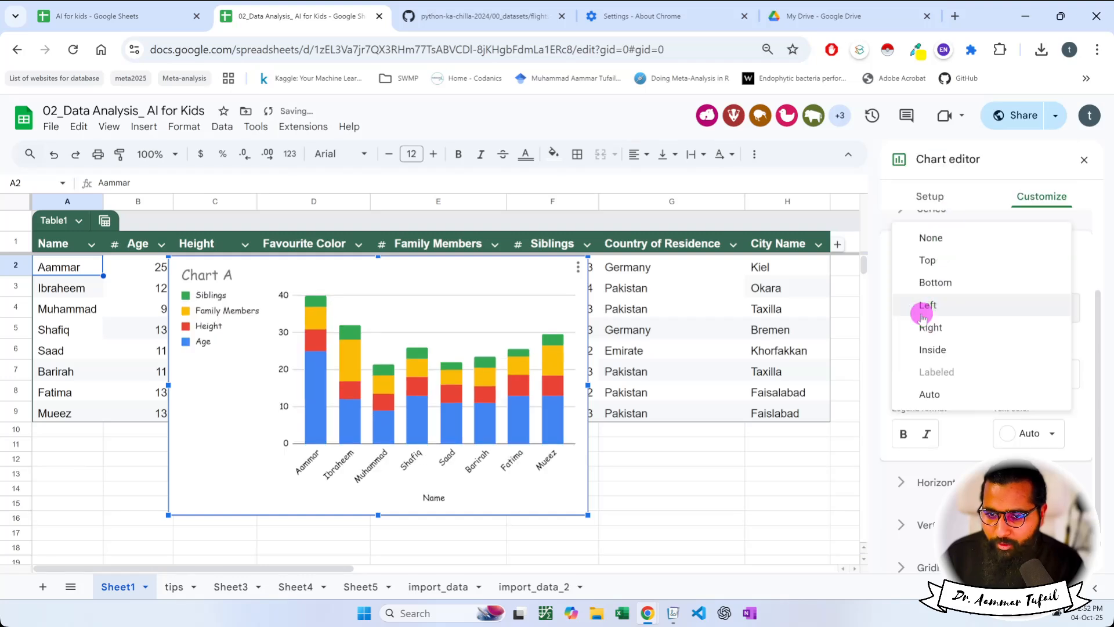
pyautogui.click(936, 247)
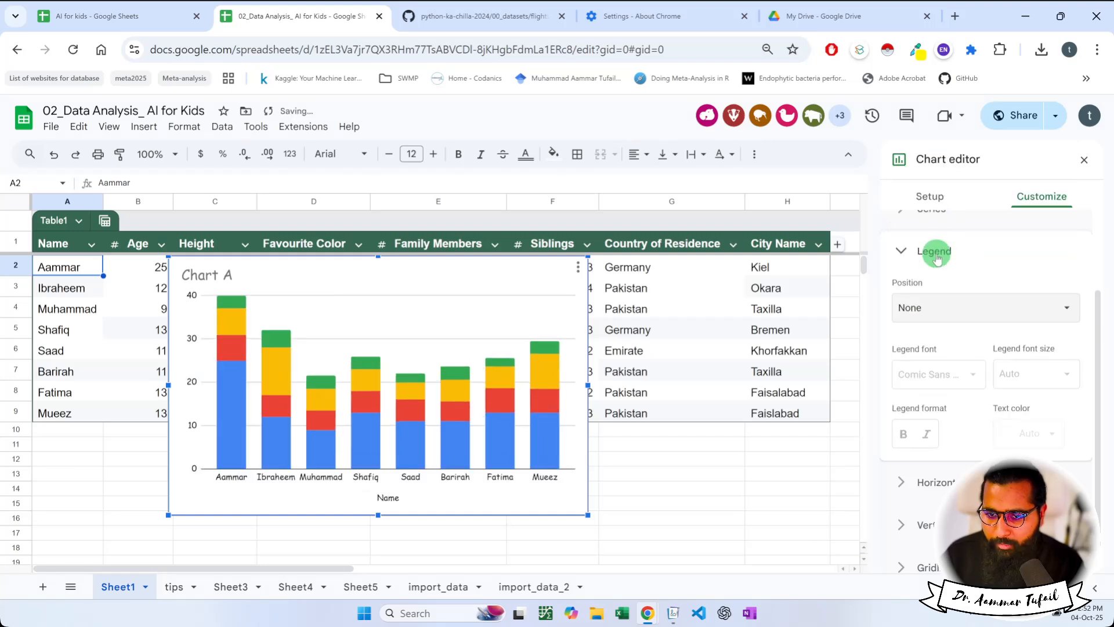
pyautogui.click(925, 298)
pyautogui.click(931, 462)
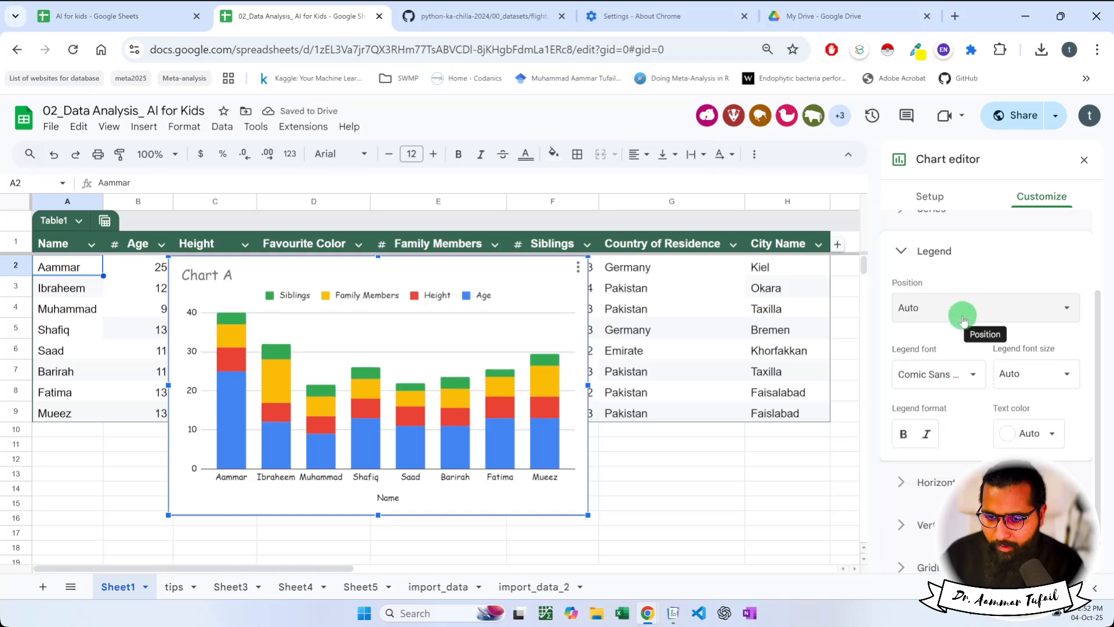
# Step: Look over the horizontal and vertical axis settings and expand the gridlines and ticks settings
pyautogui.click(900, 493)
pyautogui.click(901, 494)
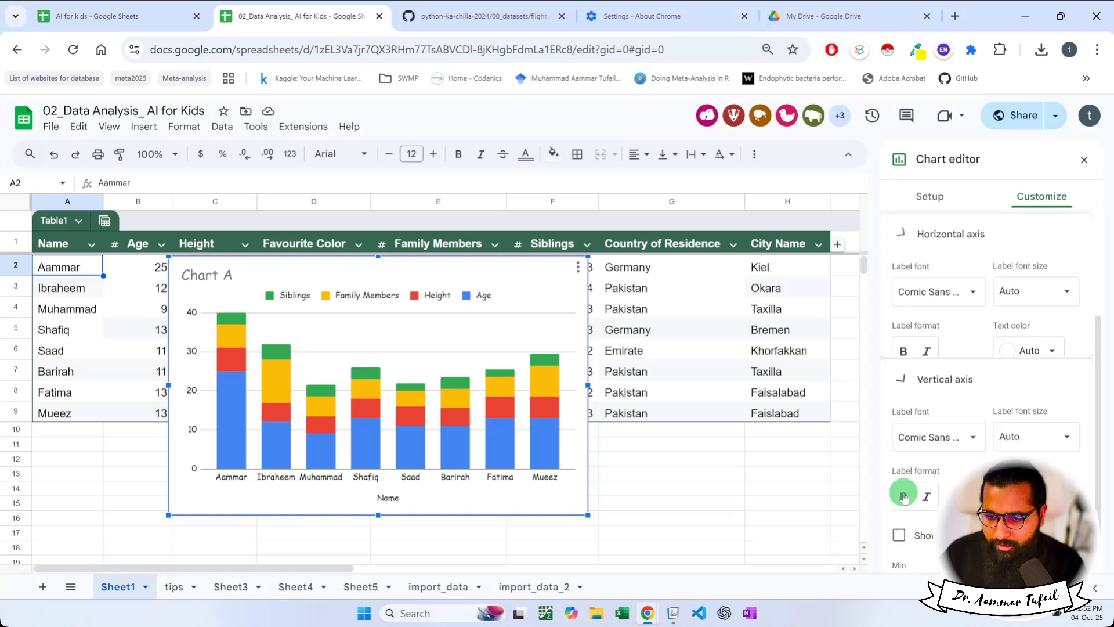
pyautogui.scroll(-3, 904, 499)
pyautogui.click(906, 552)
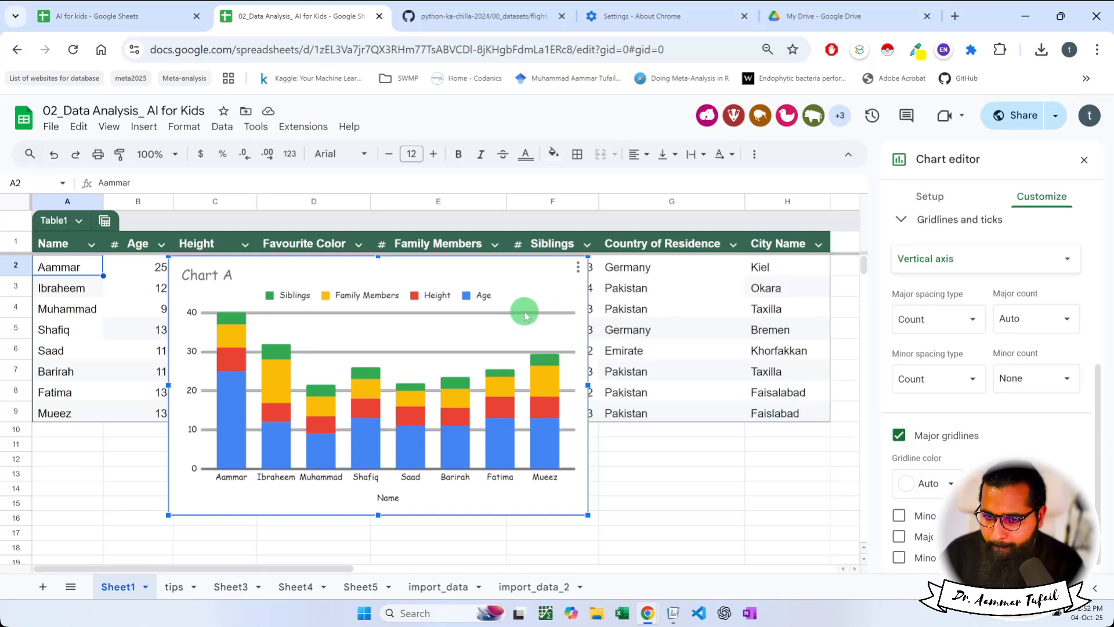
# Step: Try the vertical axis's minor gridlines on and off, and turn its major gridlines off
pyautogui.click(899, 515)
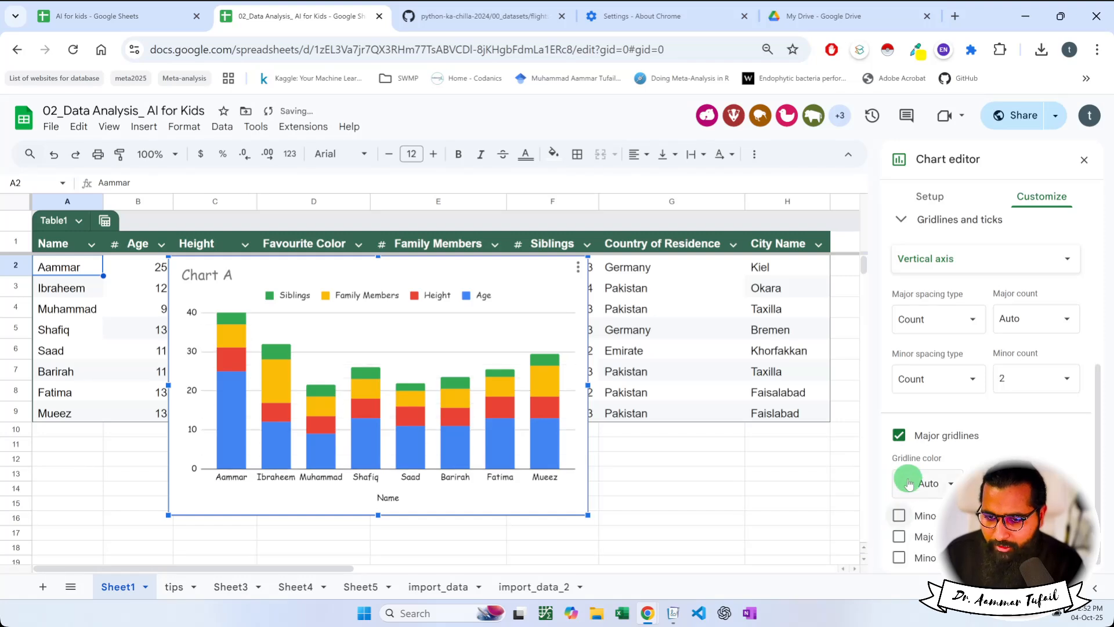
pyautogui.click(900, 437)
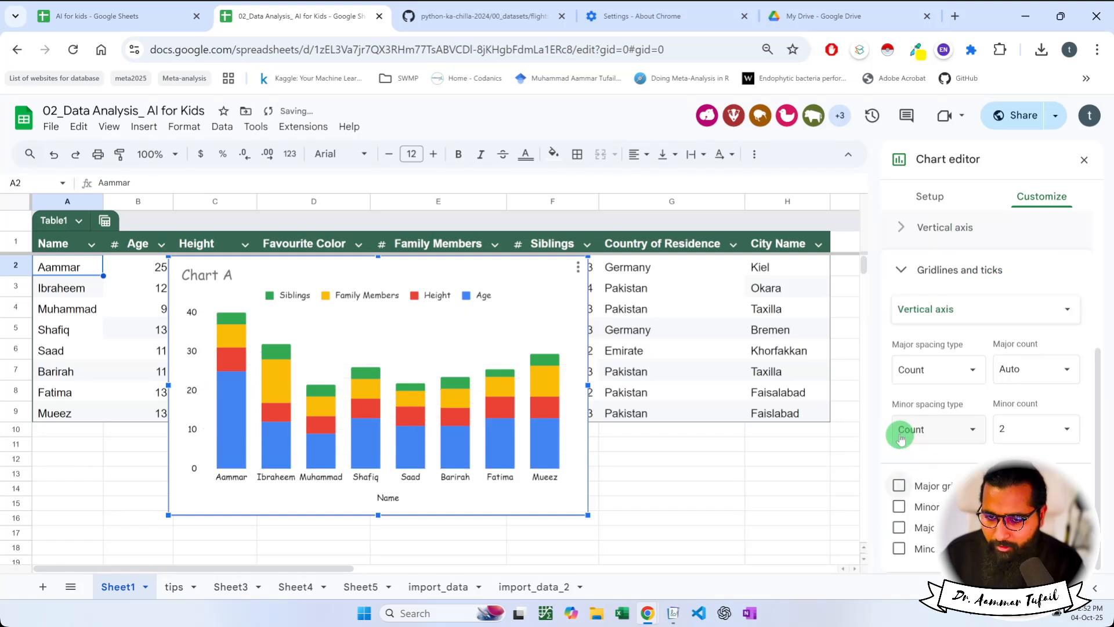
pyautogui.click(899, 508)
pyautogui.click(899, 508)
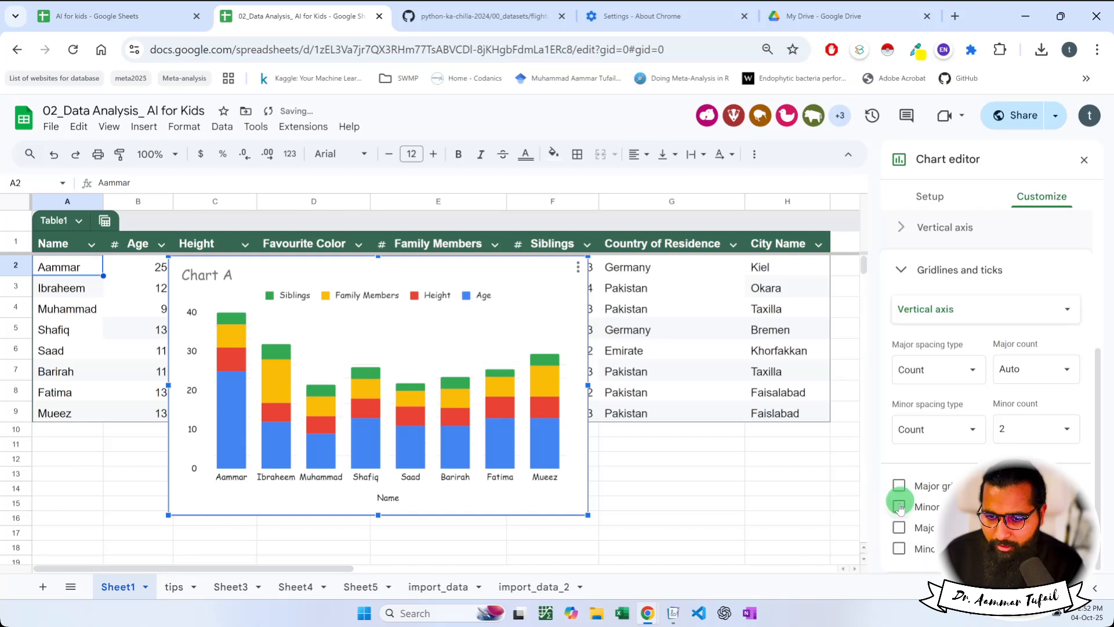
# Step: Turn on major ticks, minor ticks, major gridlines and minor gridlines for the vertical axis, and collapse the gridline settings
pyautogui.click(899, 528)
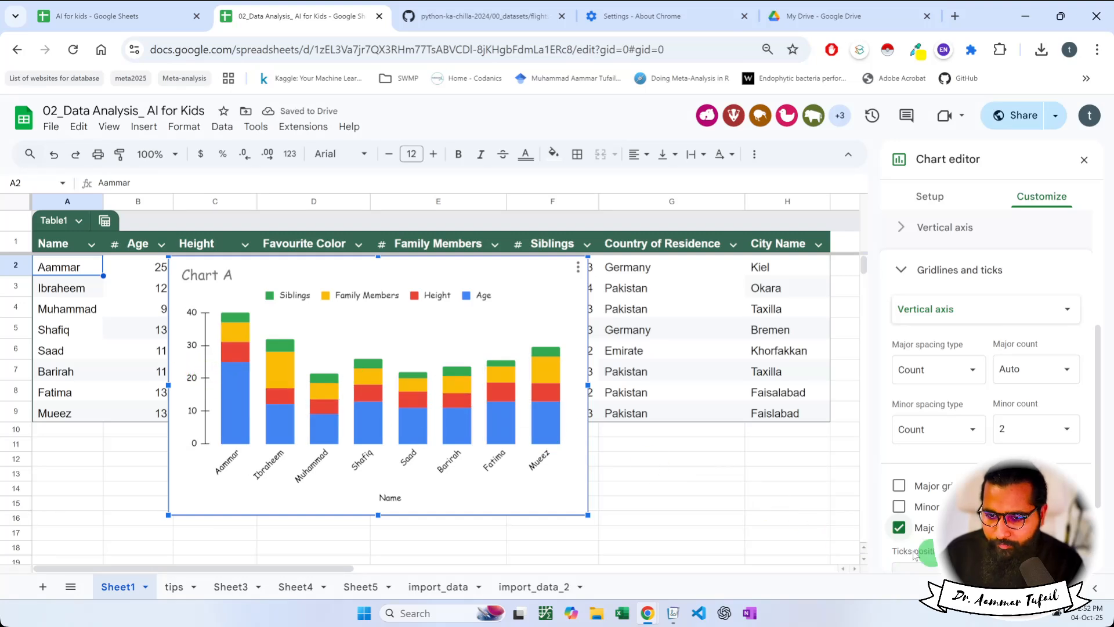
pyautogui.scroll(-2, 929, 407)
pyautogui.click(890, 550)
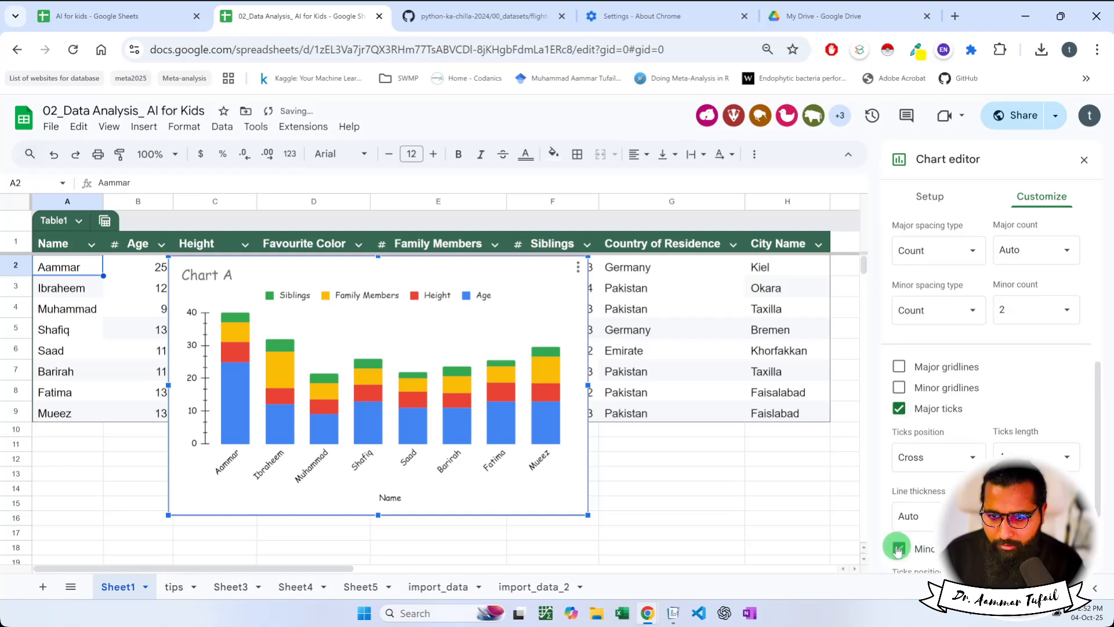
pyautogui.click(900, 366)
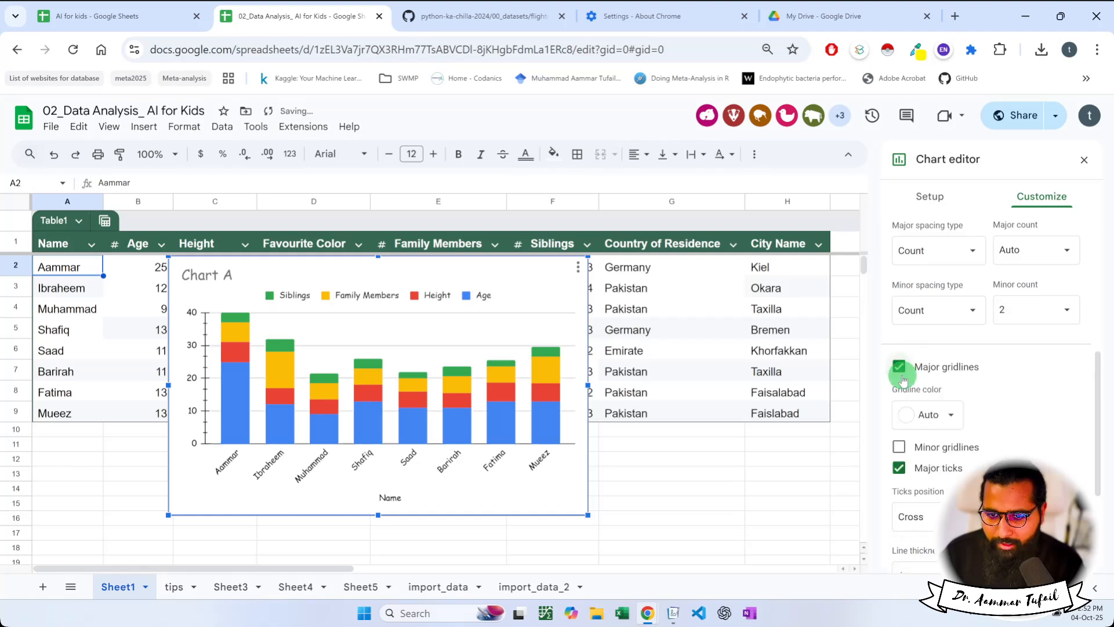
pyautogui.click(898, 422)
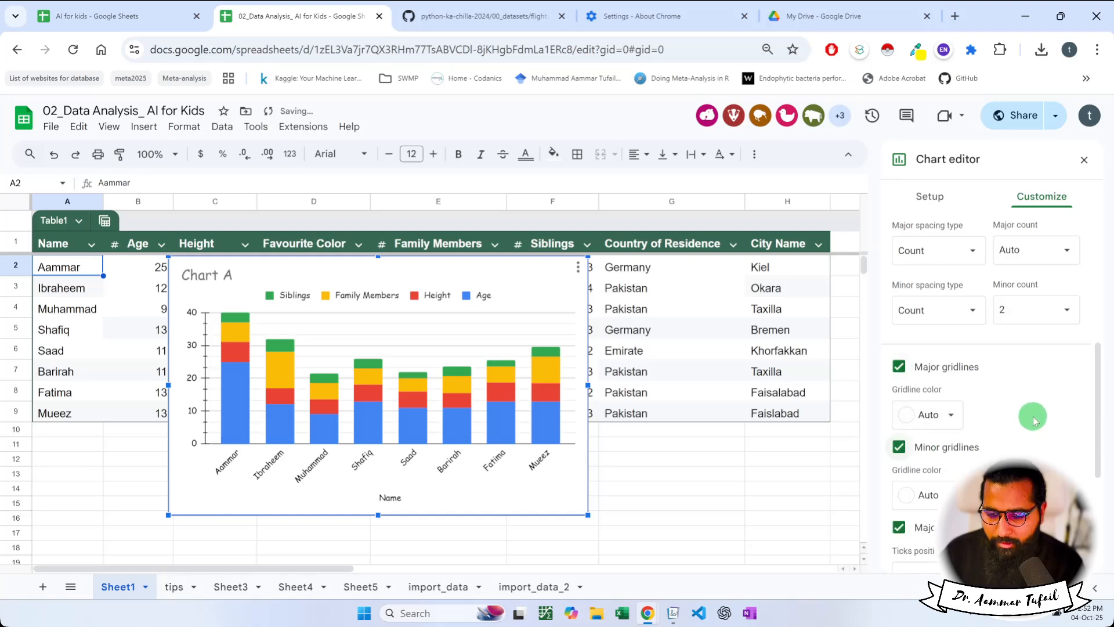
pyautogui.scroll(-3, 1032, 416)
pyautogui.scroll(5, 1034, 418)
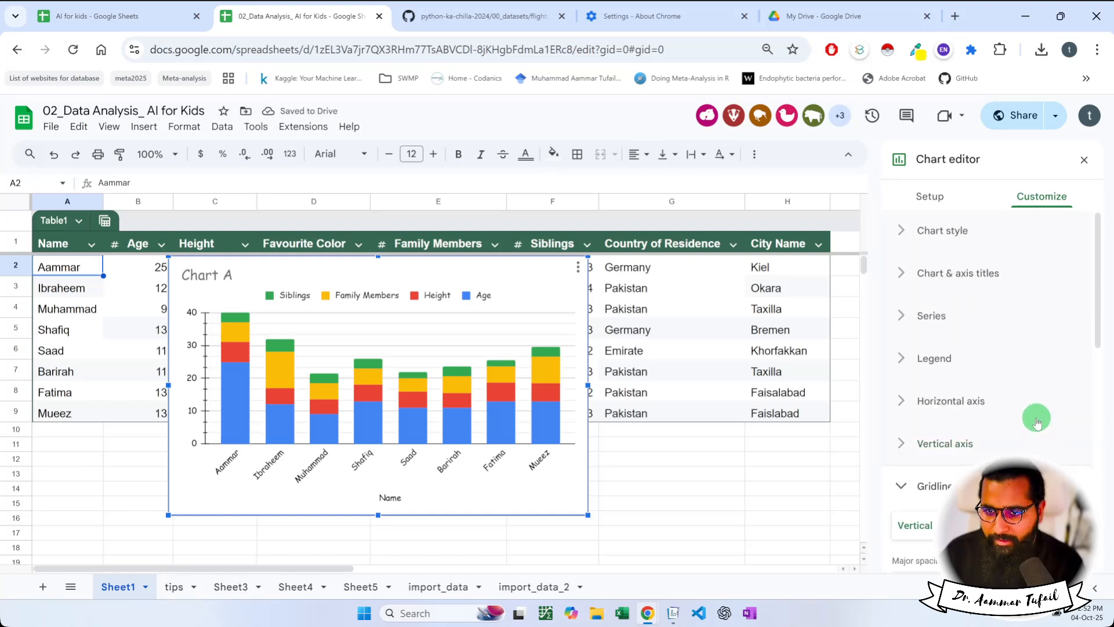
pyautogui.click(900, 486)
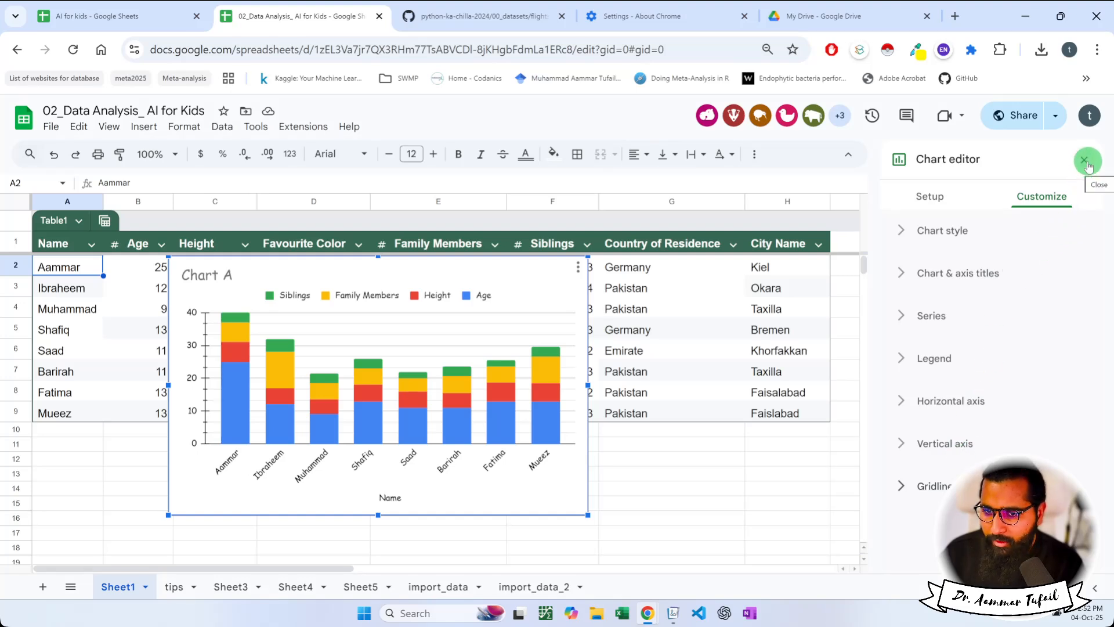
# Step: Look through the chart types available for Chart A, from suggested, line and area charts to maps and other charts
pyautogui.click(941, 196)
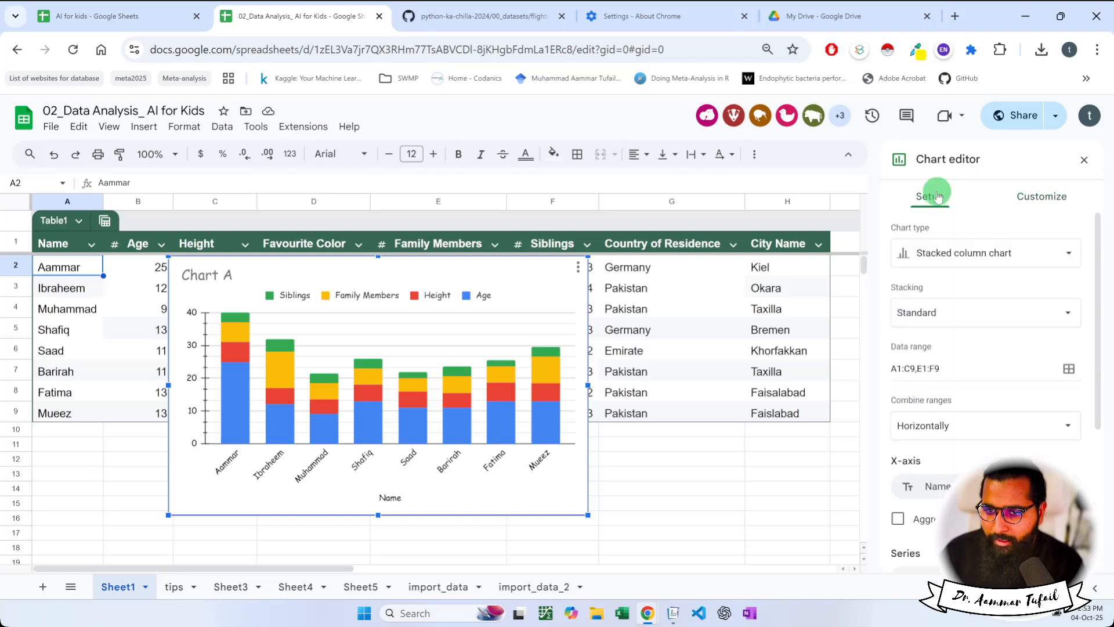
pyautogui.click(1073, 262)
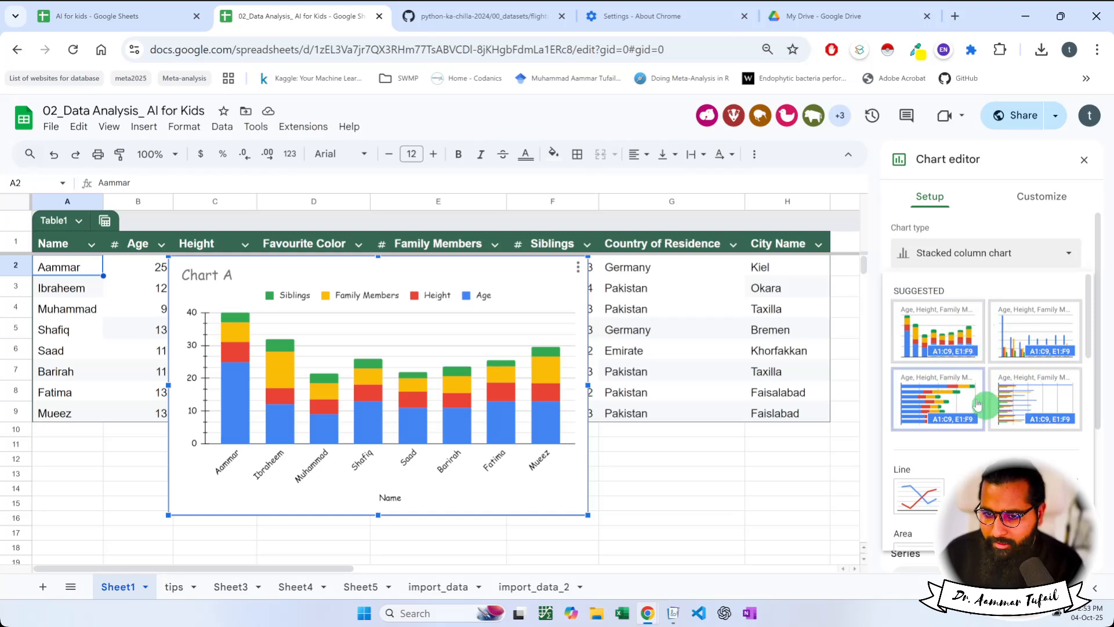
pyautogui.scroll(-4, 975, 394)
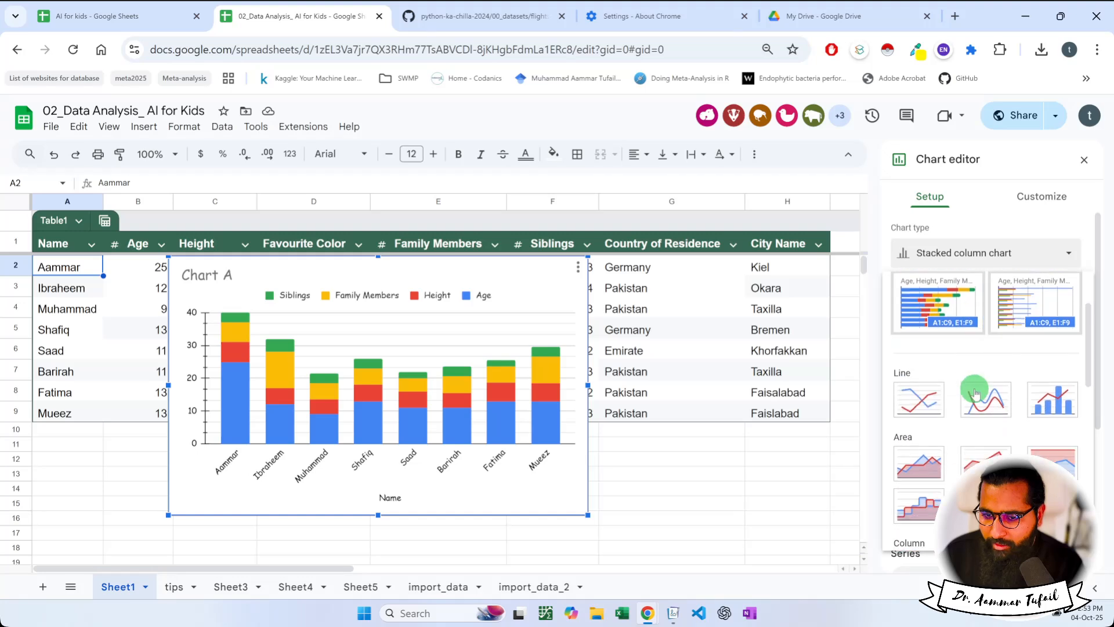
pyautogui.scroll(2, 975, 383)
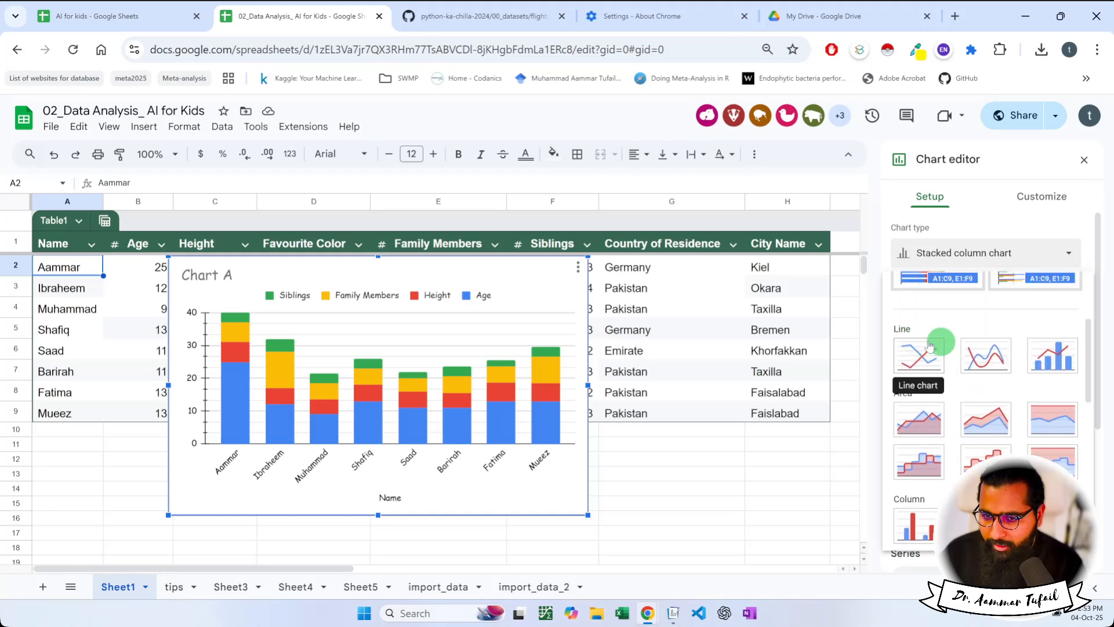
pyautogui.scroll(-1, 1023, 351)
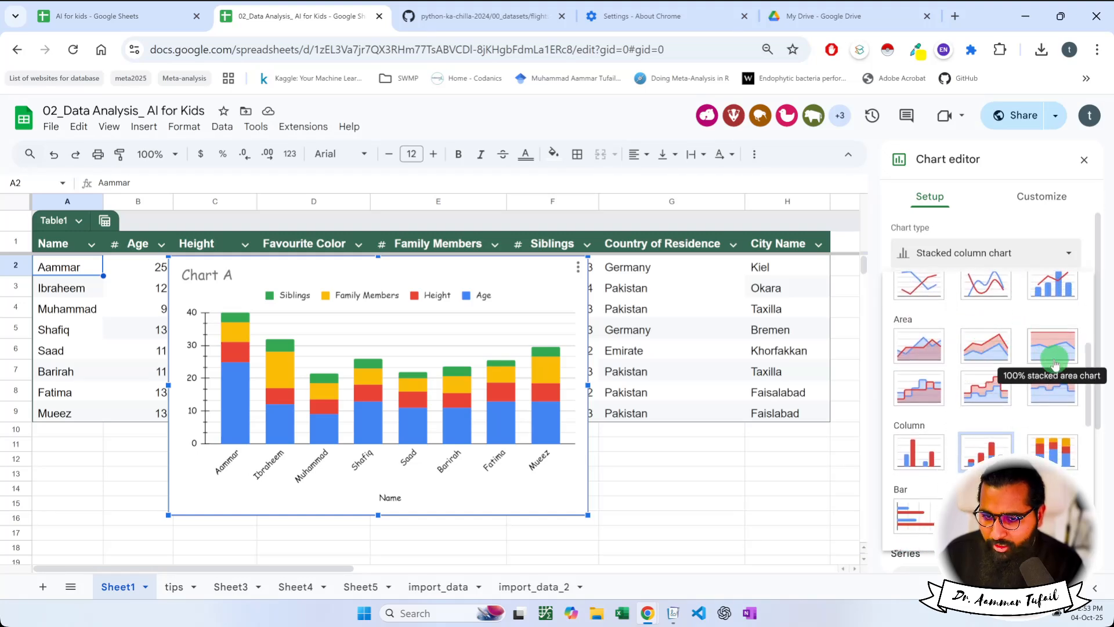
pyautogui.scroll(-1, 996, 359)
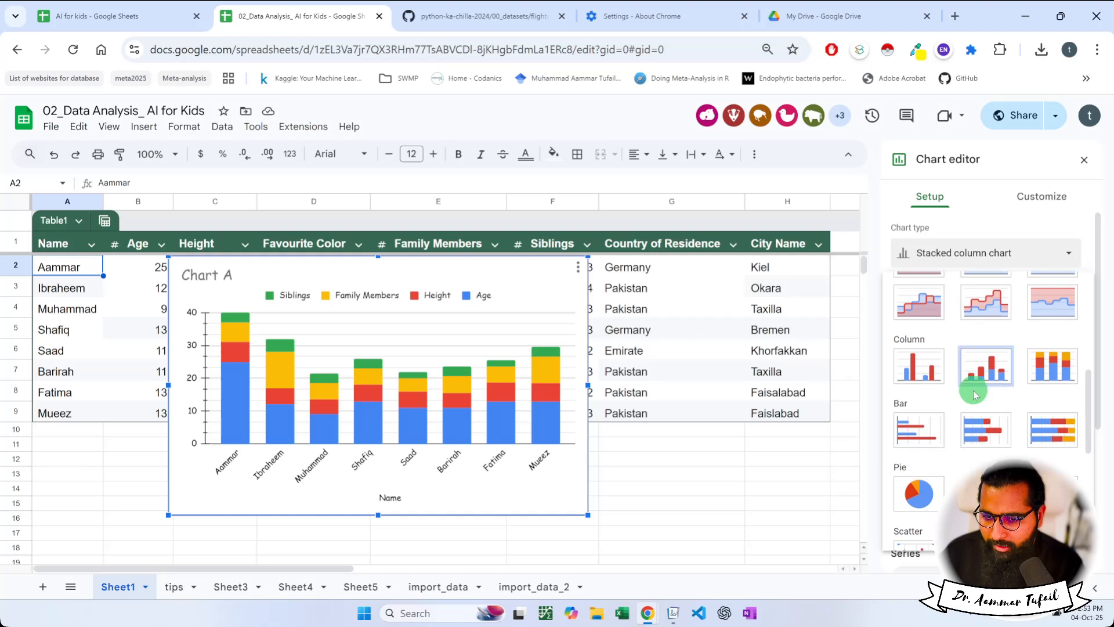
pyautogui.scroll(-2, 972, 371)
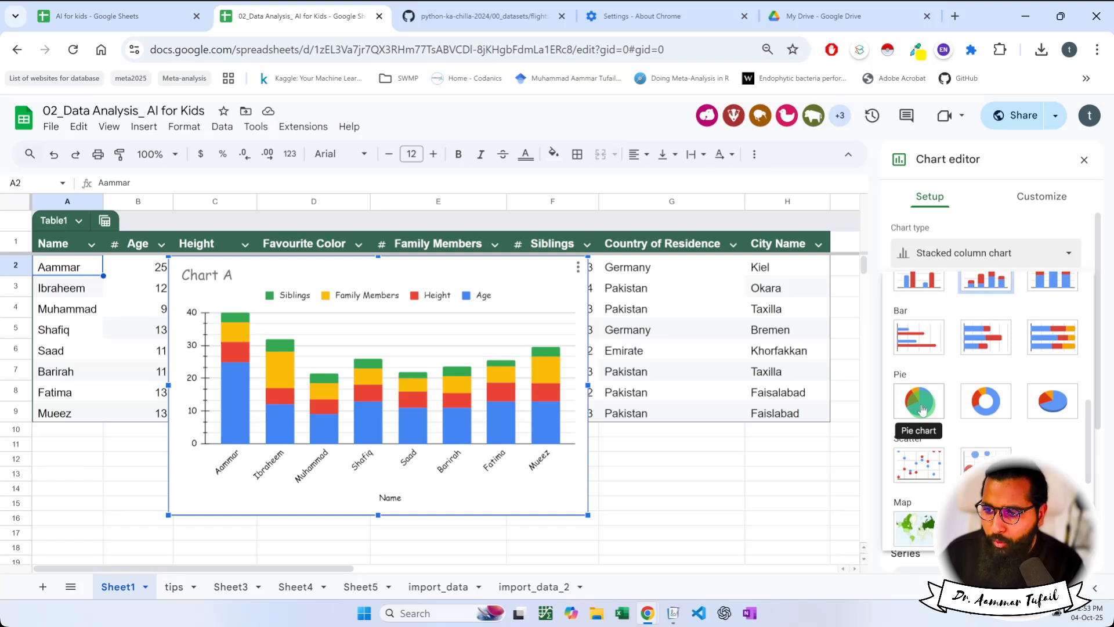
pyautogui.scroll(-2, 925, 400)
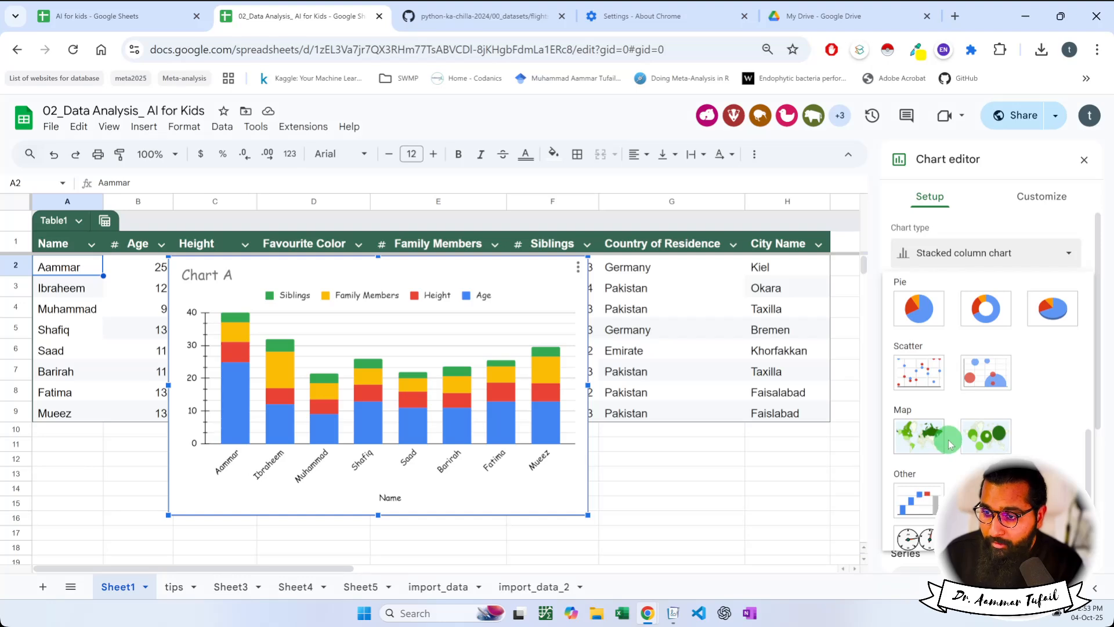
pyautogui.scroll(-2, 950, 443)
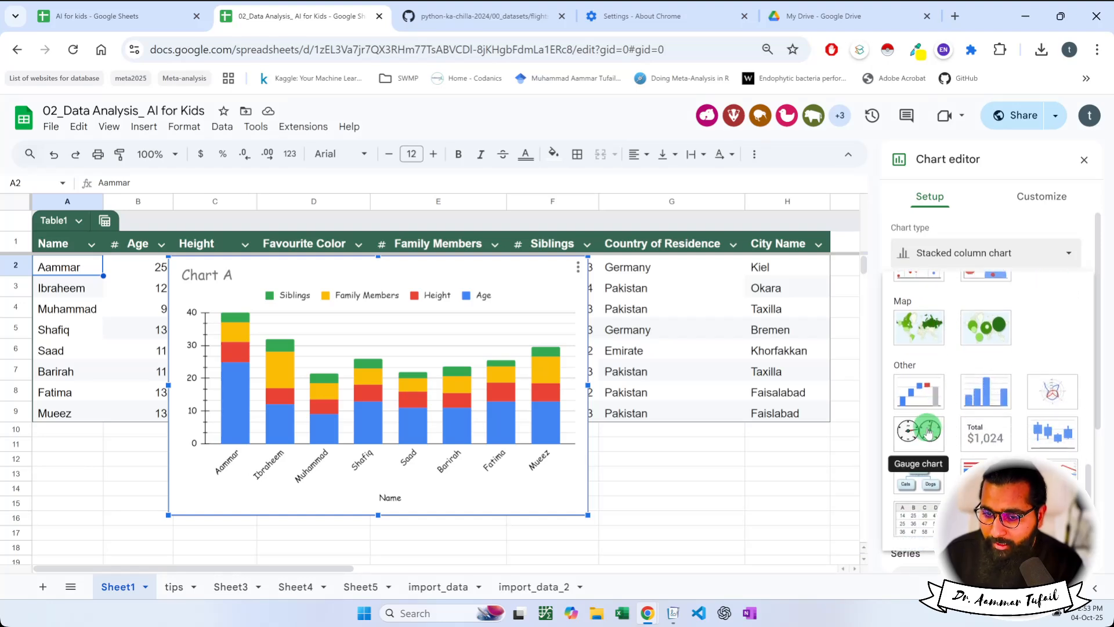
pyautogui.scroll(5, 936, 431)
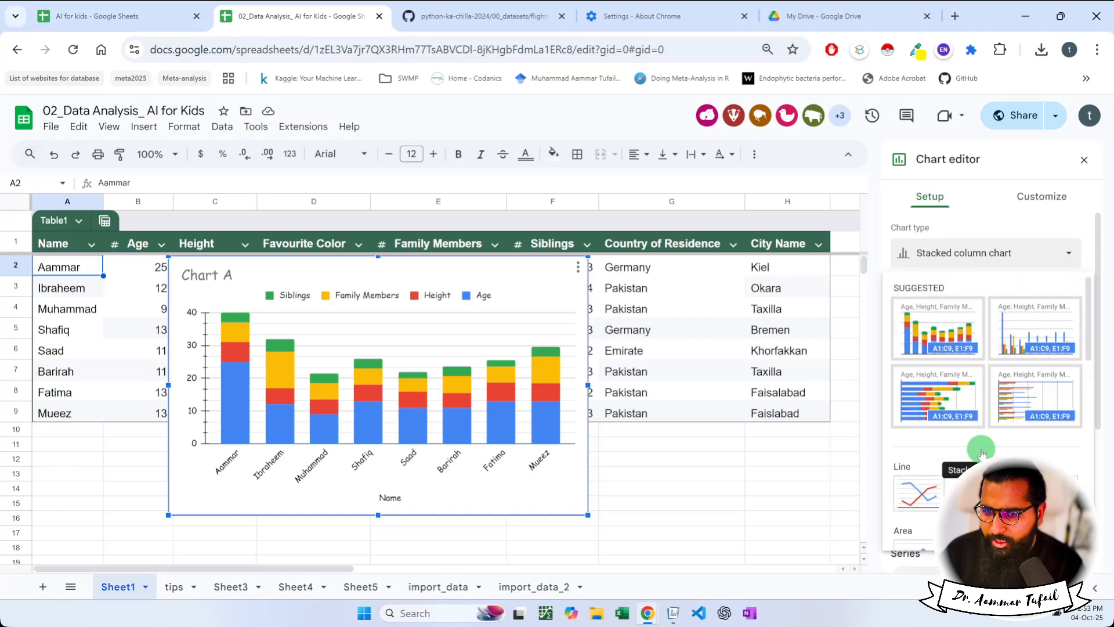
pyautogui.click(941, 199)
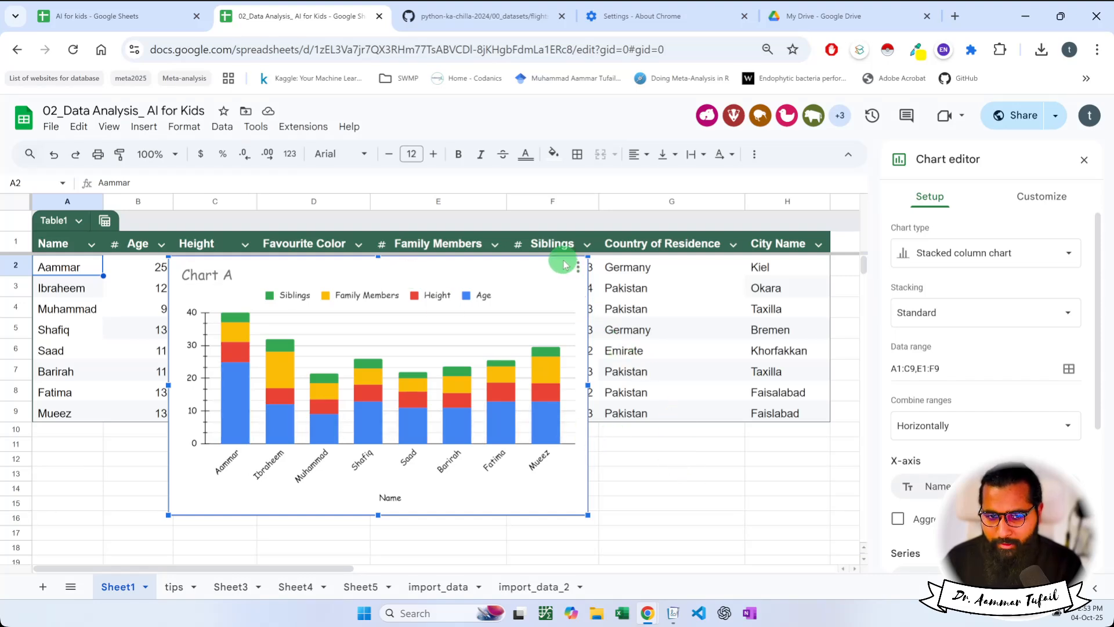
# Step: Move Chart A over toward the Name column and insert a second chart from the table with cell F3 selected
pyautogui.moveTo(565, 259); pyautogui.dragTo(462, 283)
pyautogui.click(612, 268)
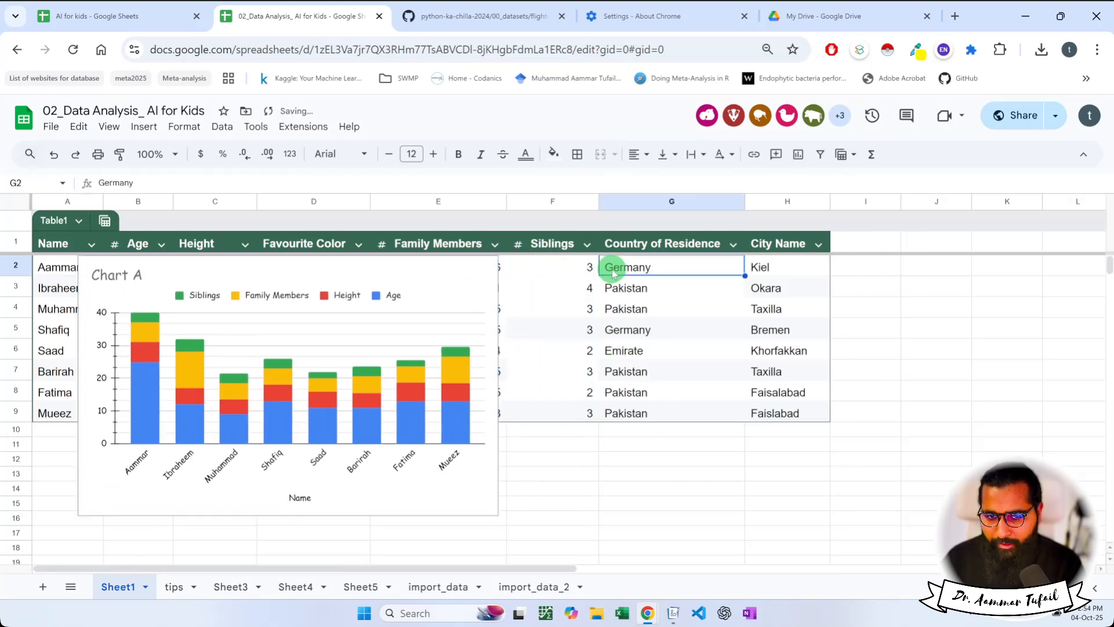
pyautogui.click(580, 290)
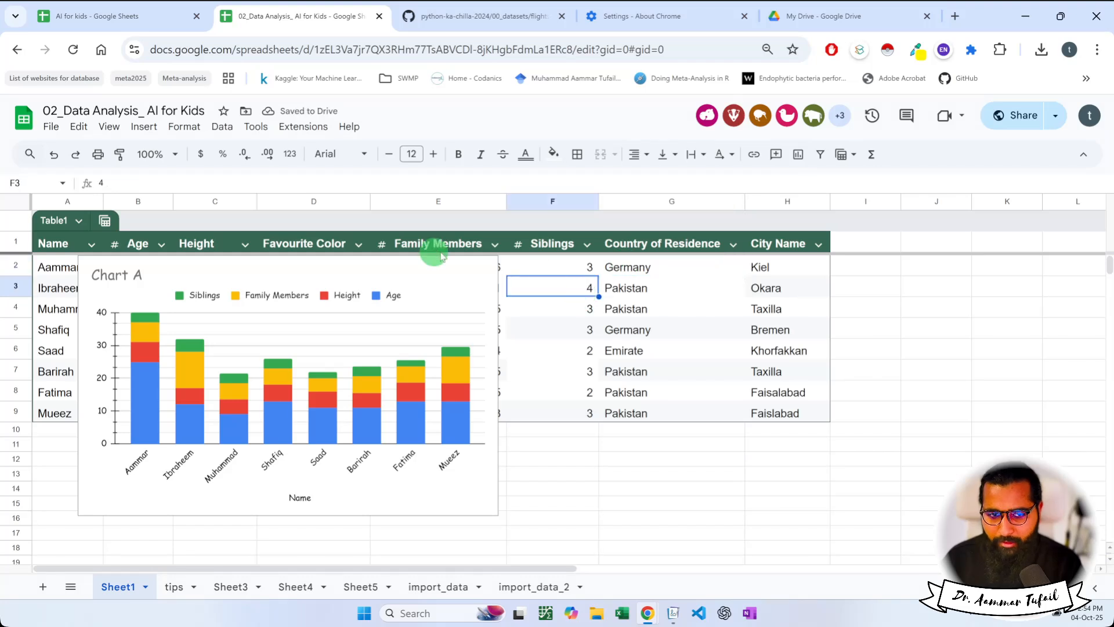
pyautogui.click(144, 127)
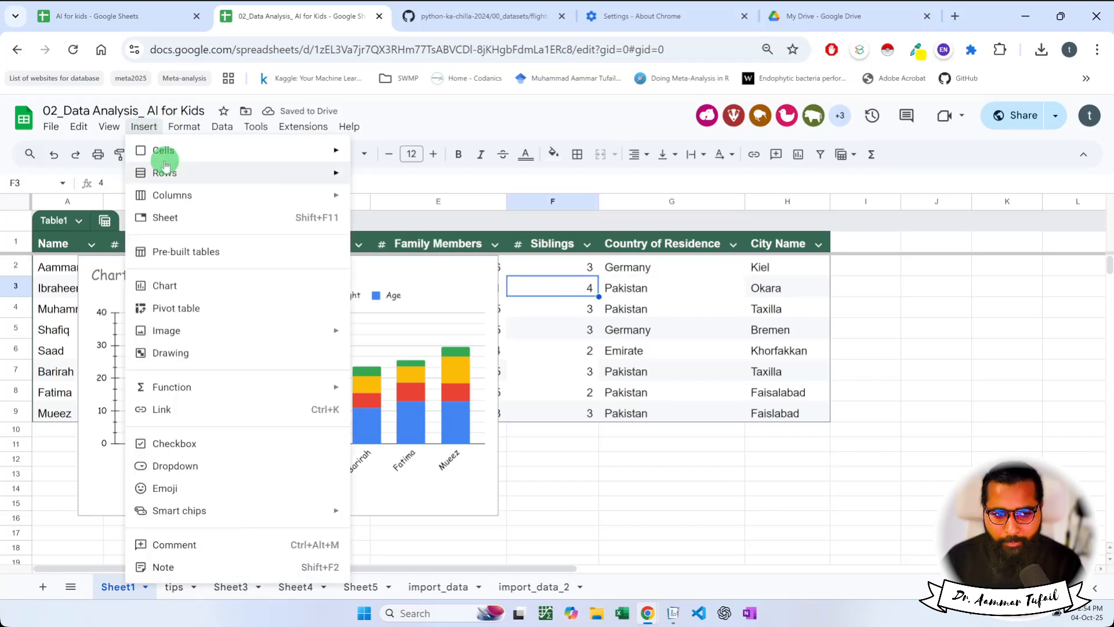
pyautogui.click(202, 283)
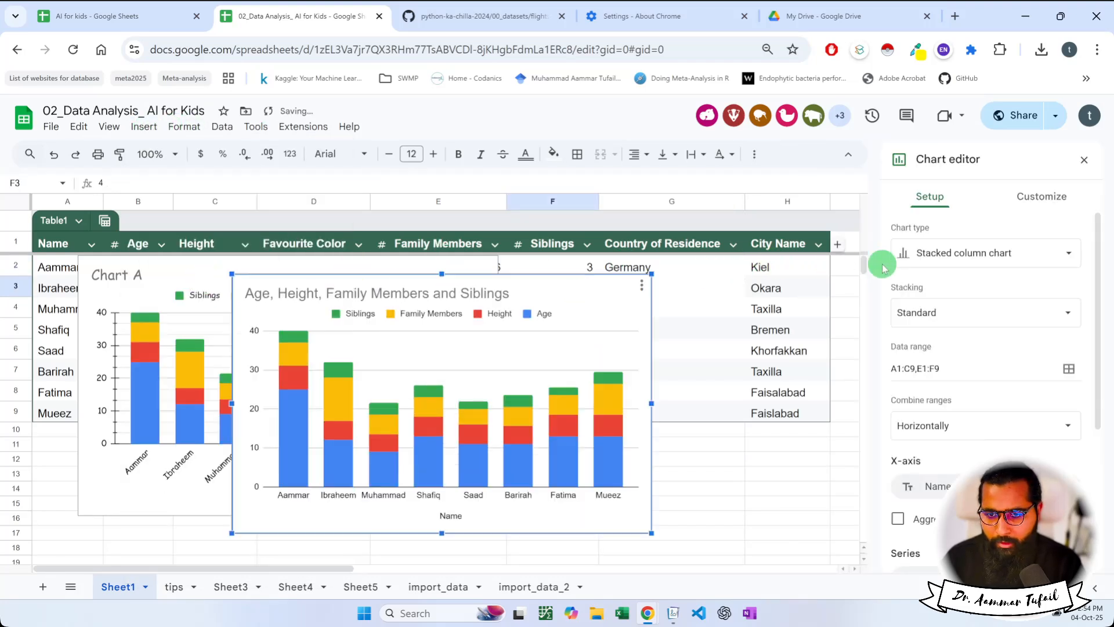
# Step: Change the new chart's type to Geo chart and move it over the Country of Residence and City Name columns
pyautogui.click(942, 262)
pyautogui.scroll(-15, 970, 400)
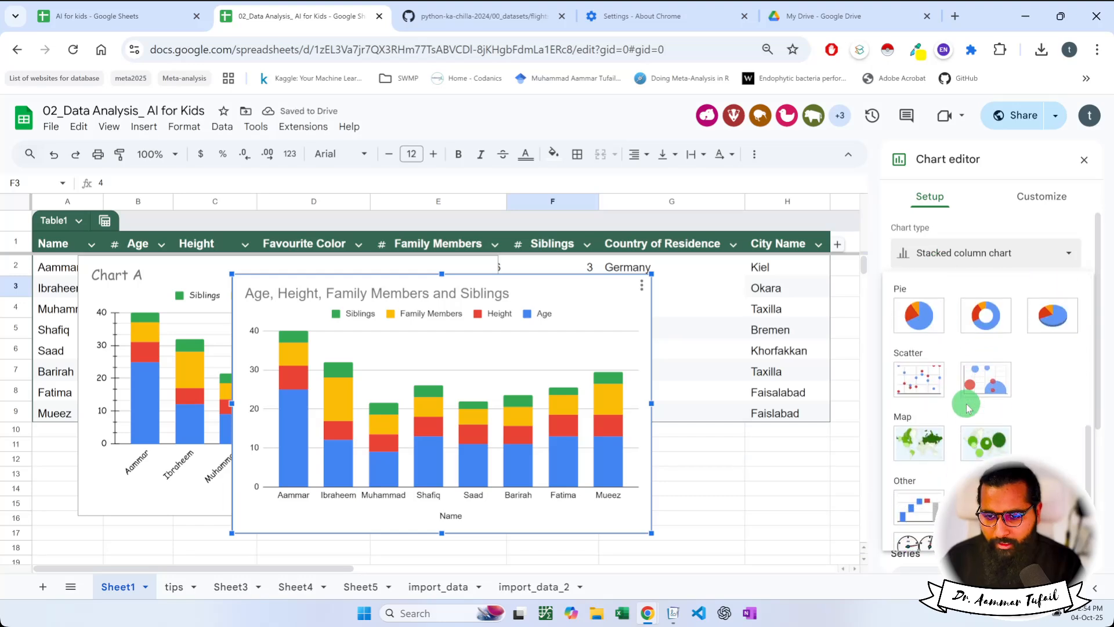
pyautogui.click(930, 343)
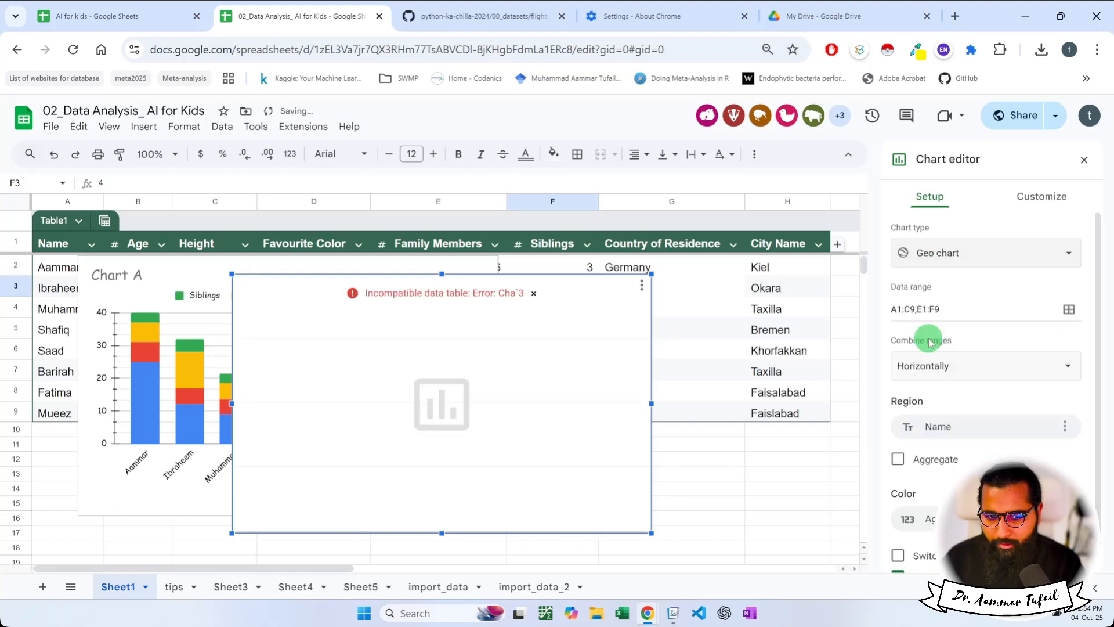
pyautogui.moveTo(609, 286); pyautogui.dragTo(791, 505)
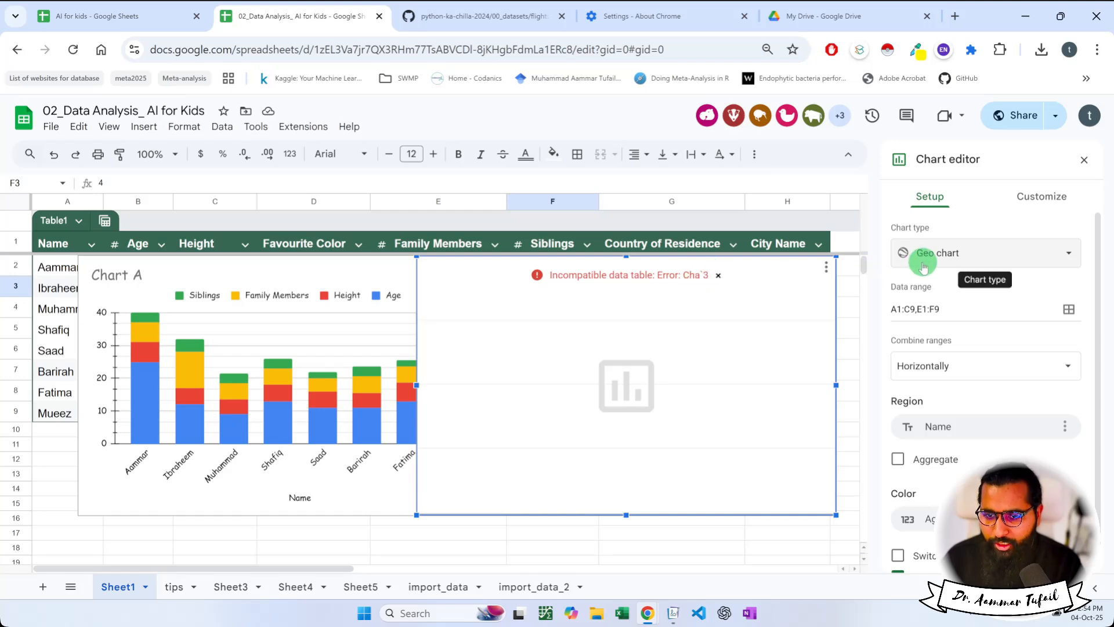
# Step: Examine the geo chart's data ranges and close the range selection without changing them
pyautogui.click(1071, 320)
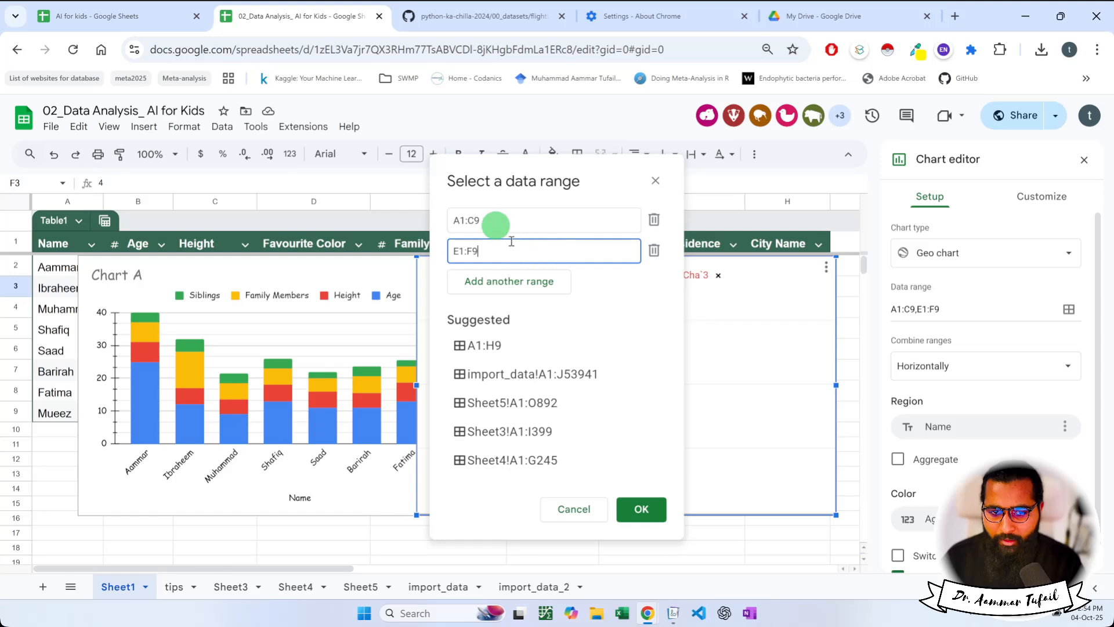
pyautogui.click(496, 221)
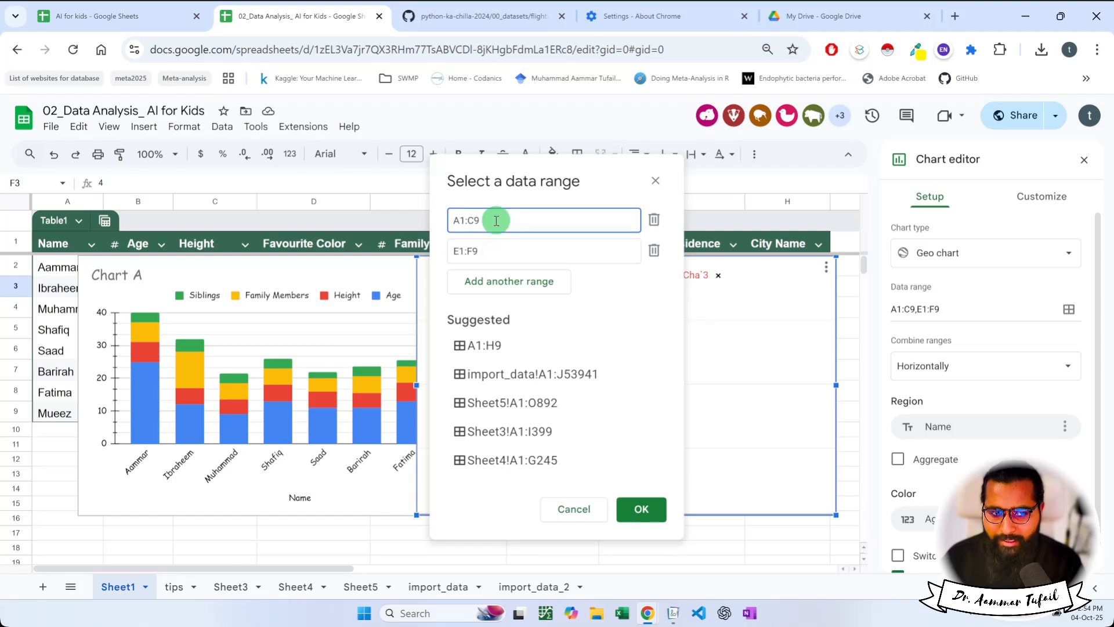
pyautogui.click(492, 250)
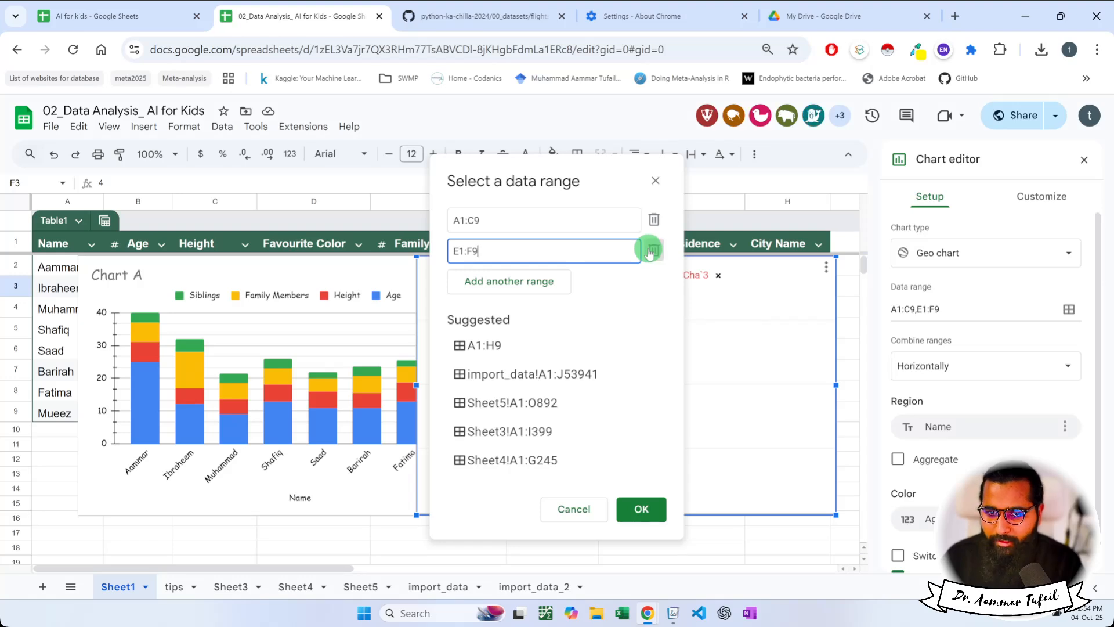
pyautogui.click(656, 181)
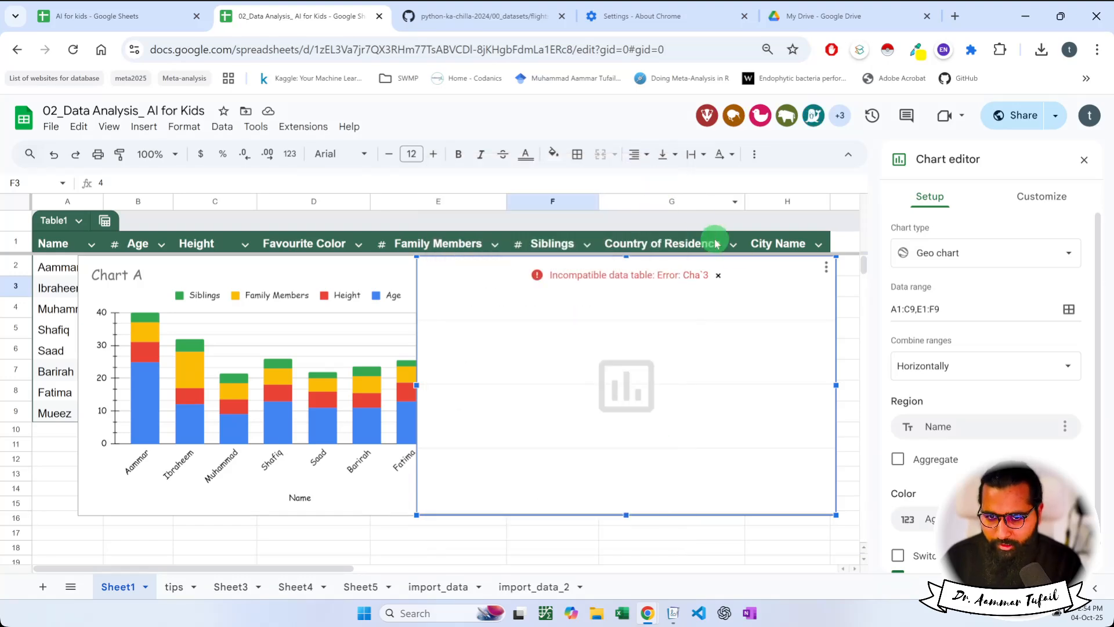
# Step: Move the geo chart off the Country of Residence column and select cells G2:G9
pyautogui.moveTo(766, 266); pyautogui.dragTo(475, 313)
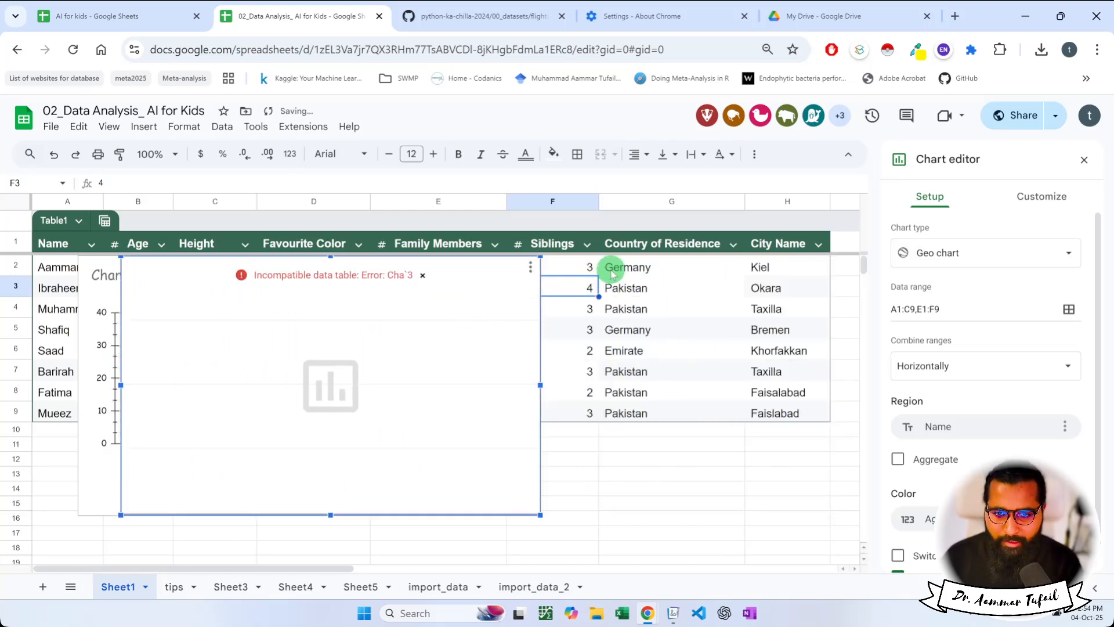
pyautogui.moveTo(631, 271); pyautogui.dragTo(648, 416)
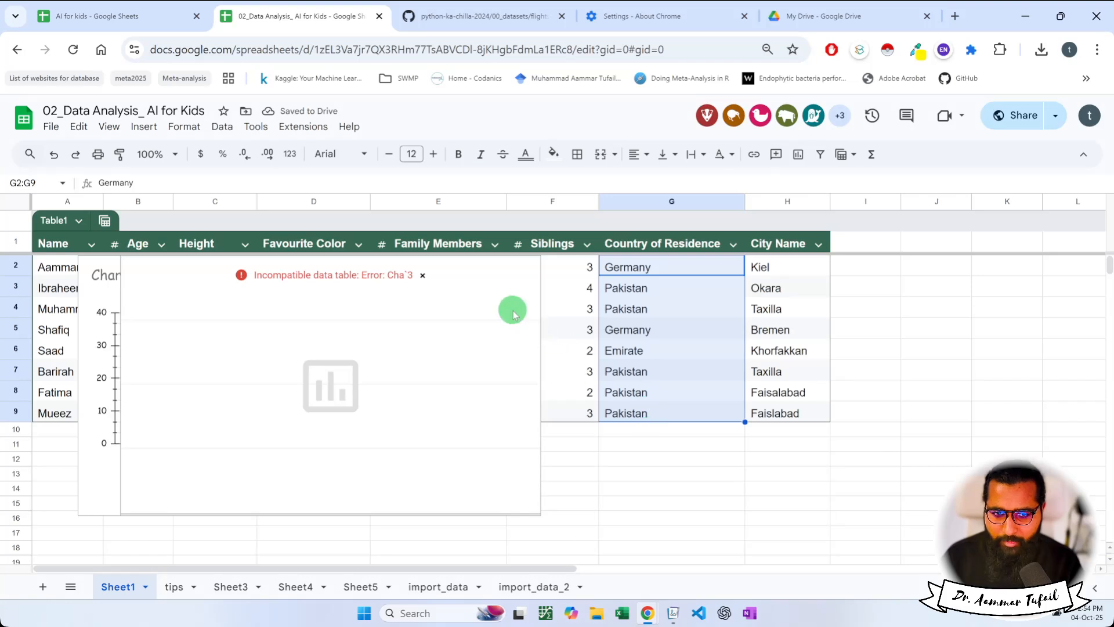
# Step: Try to replace the geo chart's data range by clearing it in the chart editor and selecting G2:G9 in the sheet
pyautogui.click(517, 283)
pyautogui.click(529, 266)
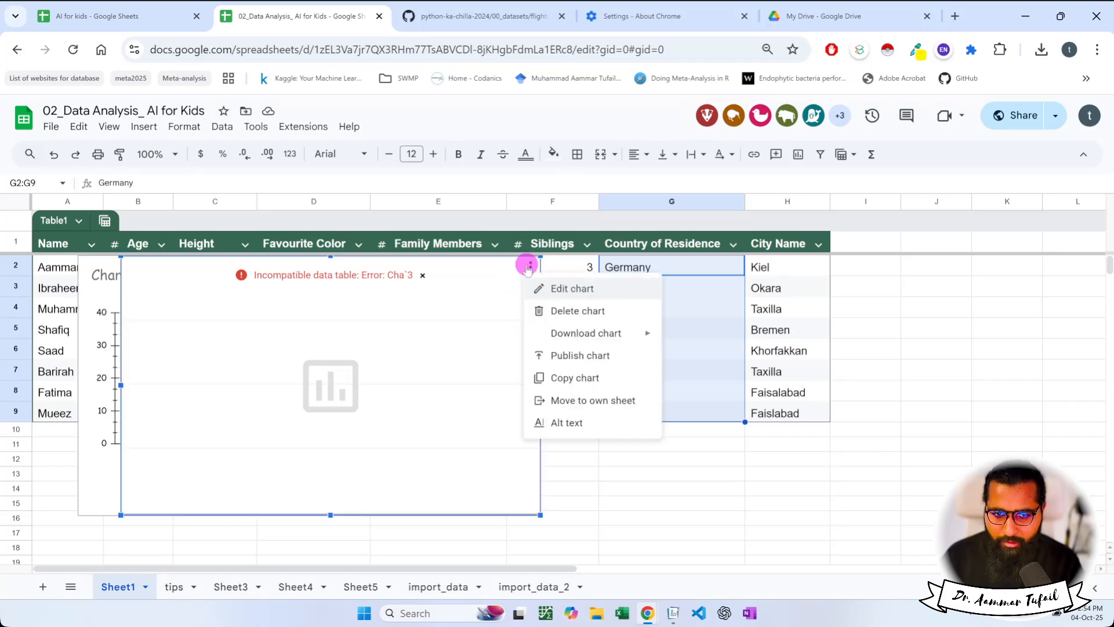
pyautogui.click(547, 287)
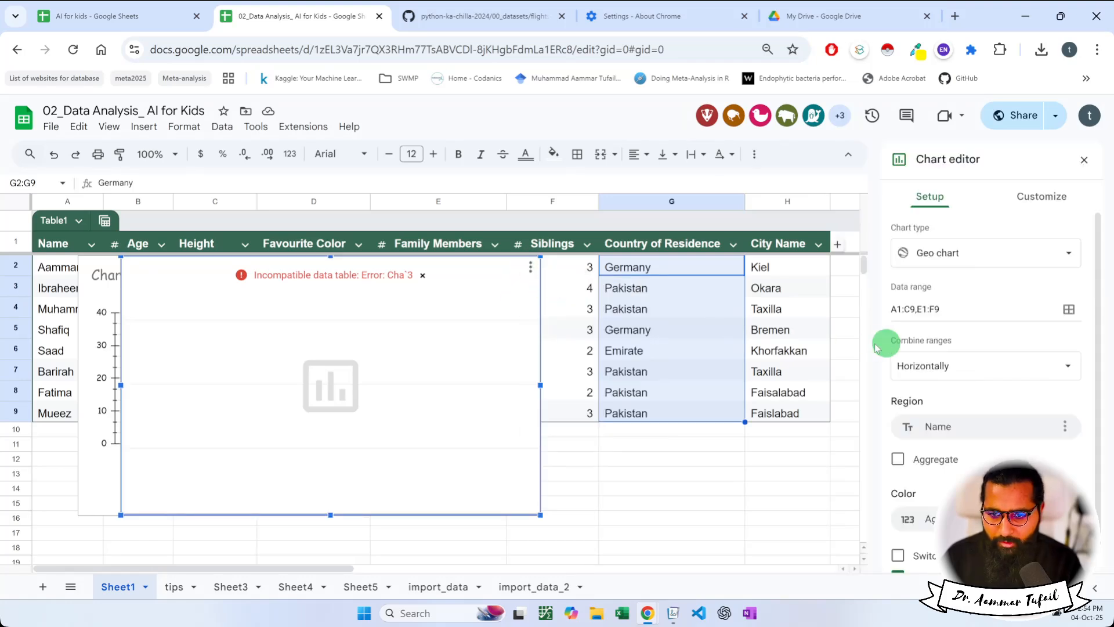
pyautogui.moveTo(1028, 315); pyautogui.dragTo(895, 311)
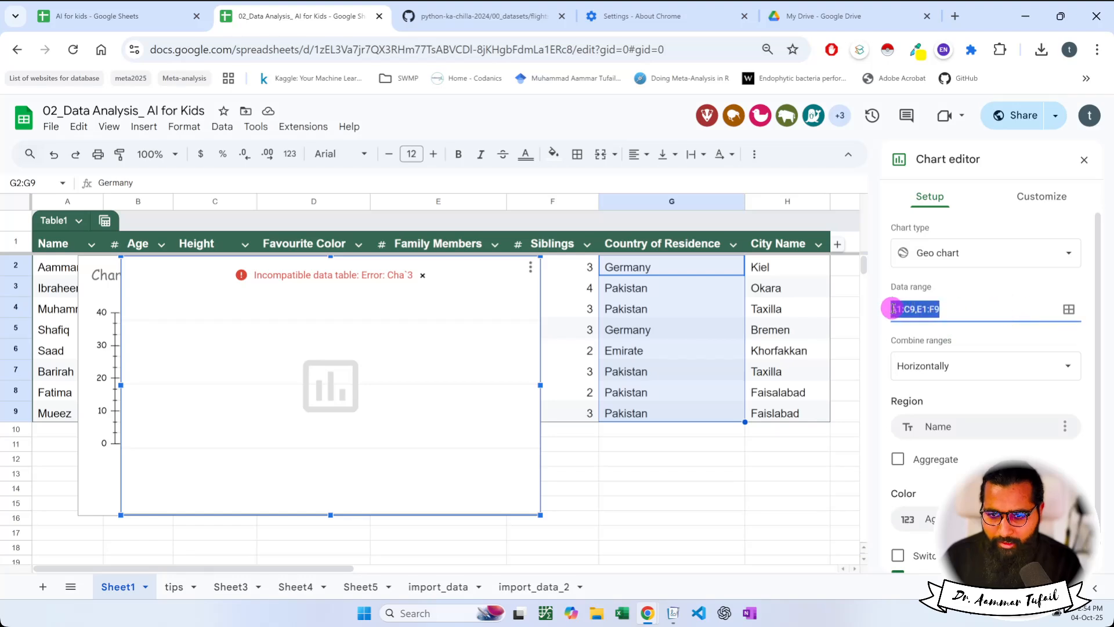
pyautogui.press('BackSpace')
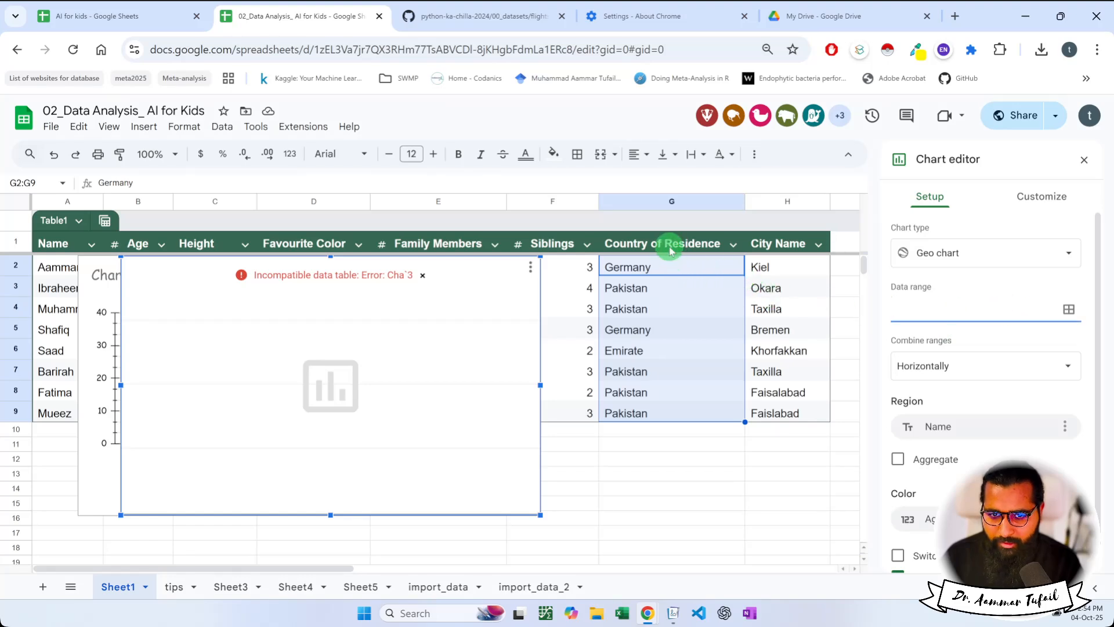
pyautogui.moveTo(661, 266); pyautogui.dragTo(660, 403)
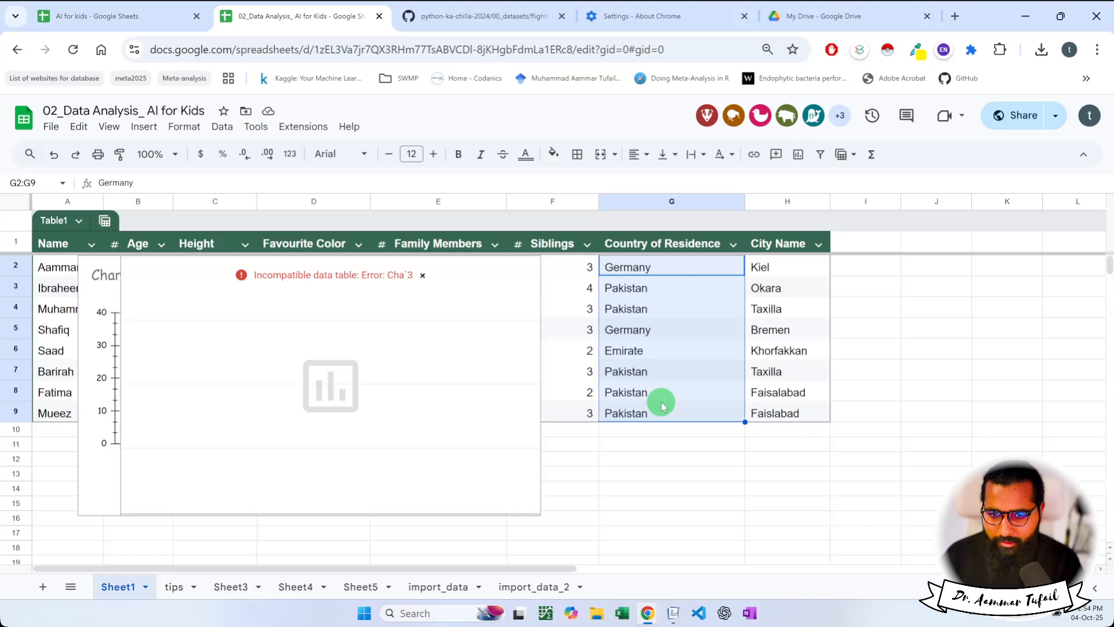
# Step: Replace the geo chart's data ranges with the single range G2:G9 from the Country of Residence column
pyautogui.click(489, 294)
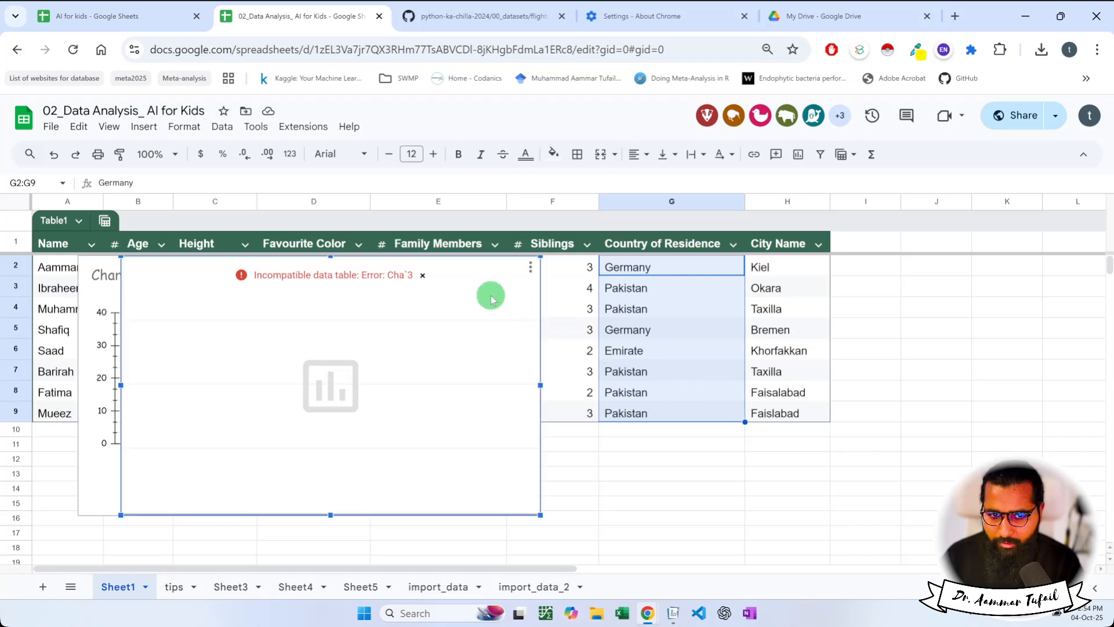
pyautogui.click(530, 267)
pyautogui.click(572, 288)
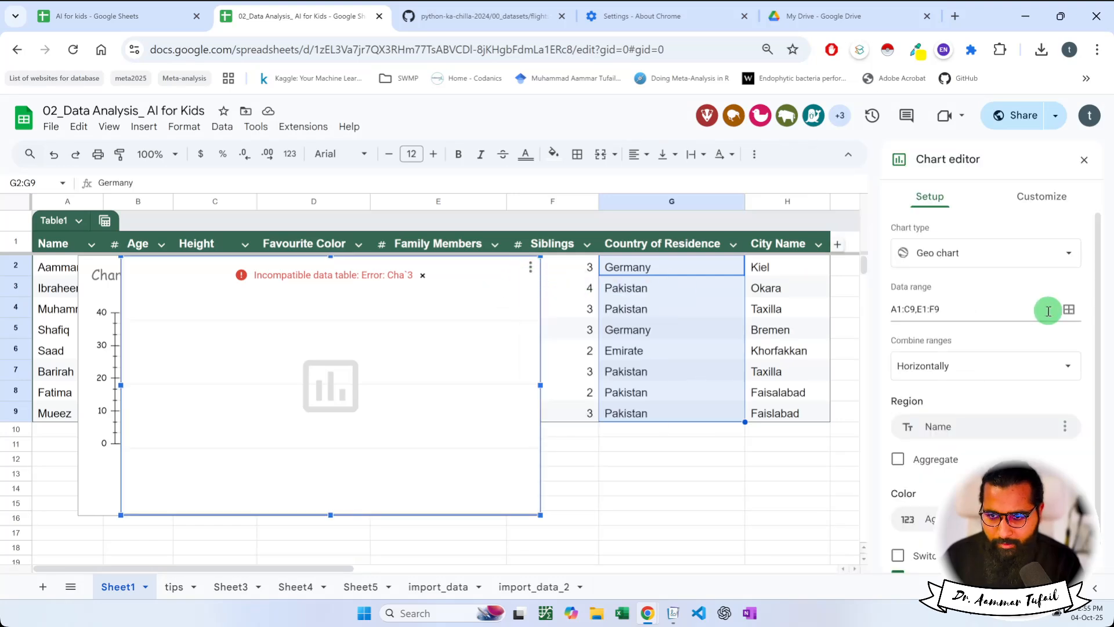
pyautogui.click(1069, 309)
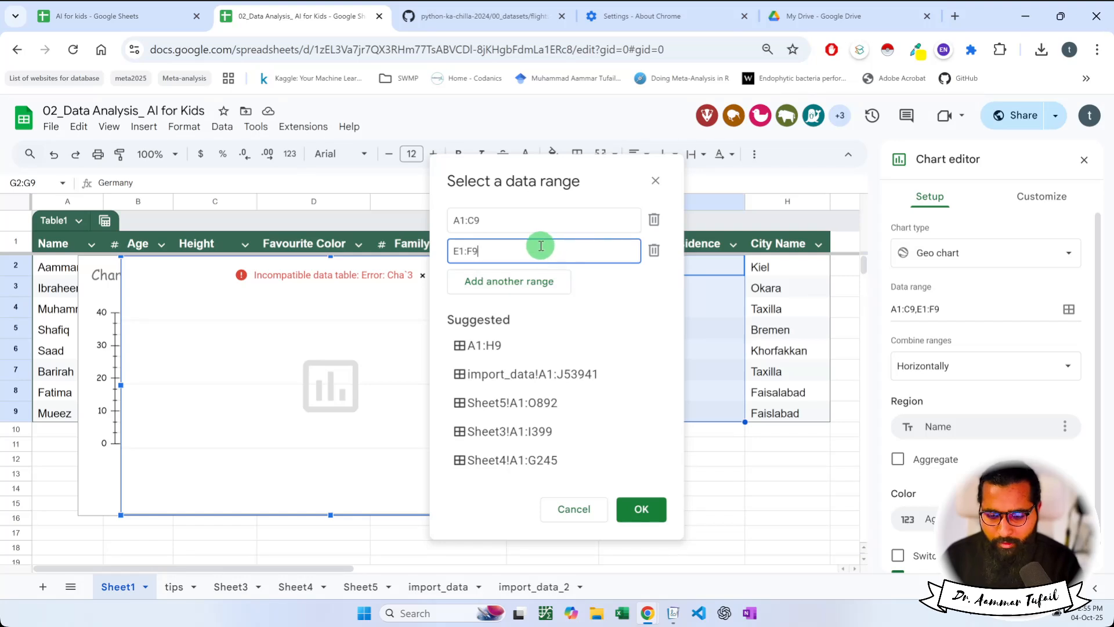
pyautogui.press('BackSpace')
pyautogui.press('BackSpace')
pyautogui.click(653, 219)
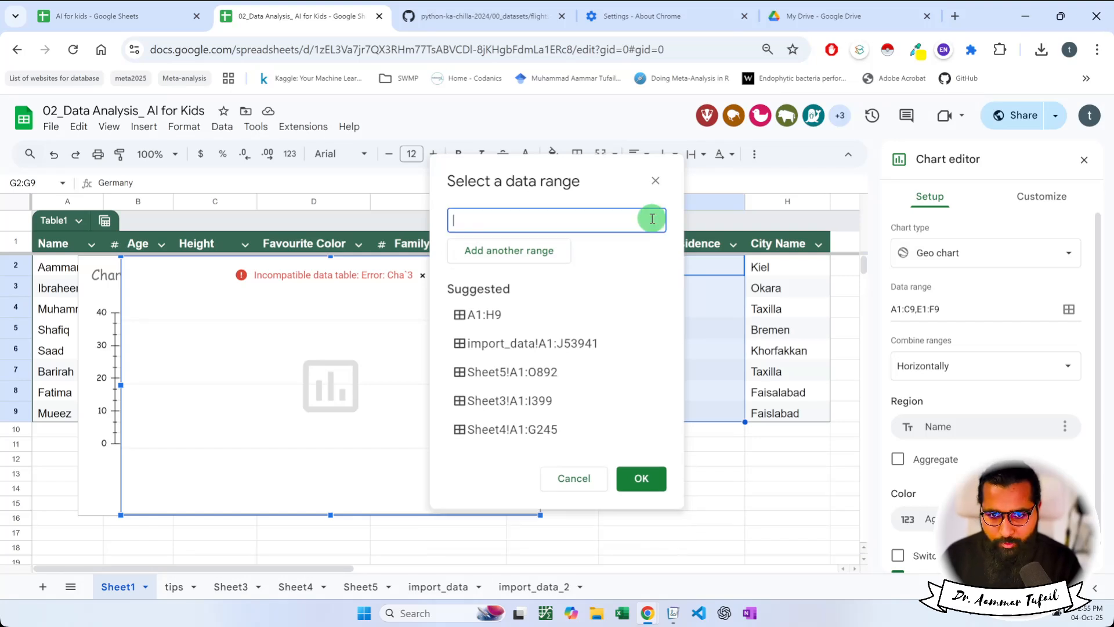
pyautogui.click(522, 250)
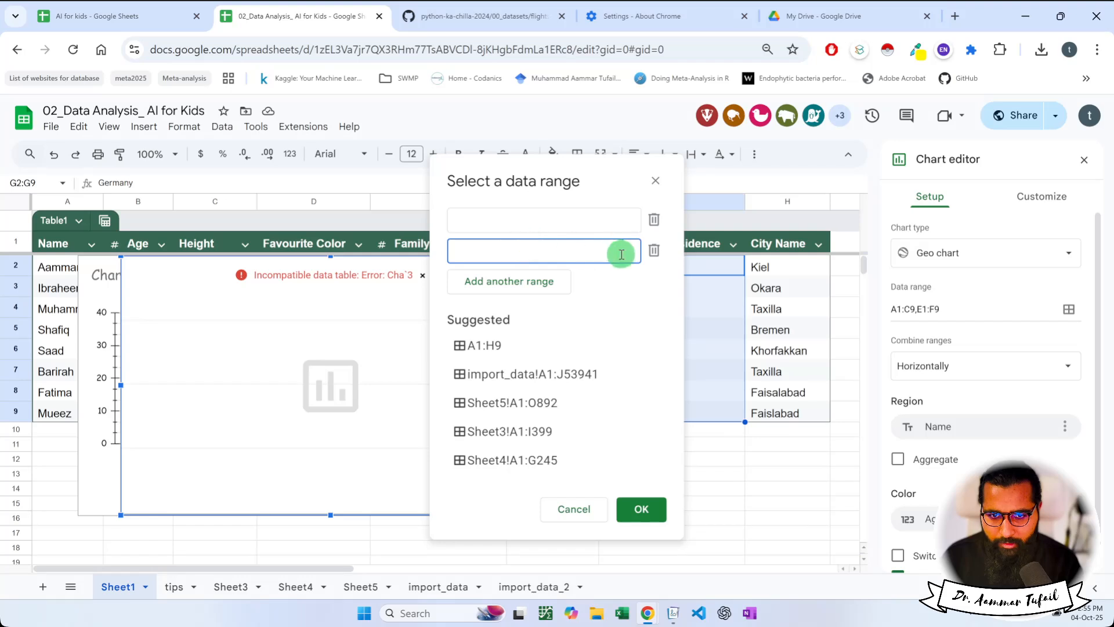
pyautogui.click(654, 250)
pyautogui.moveTo(704, 267); pyautogui.dragTo(707, 414)
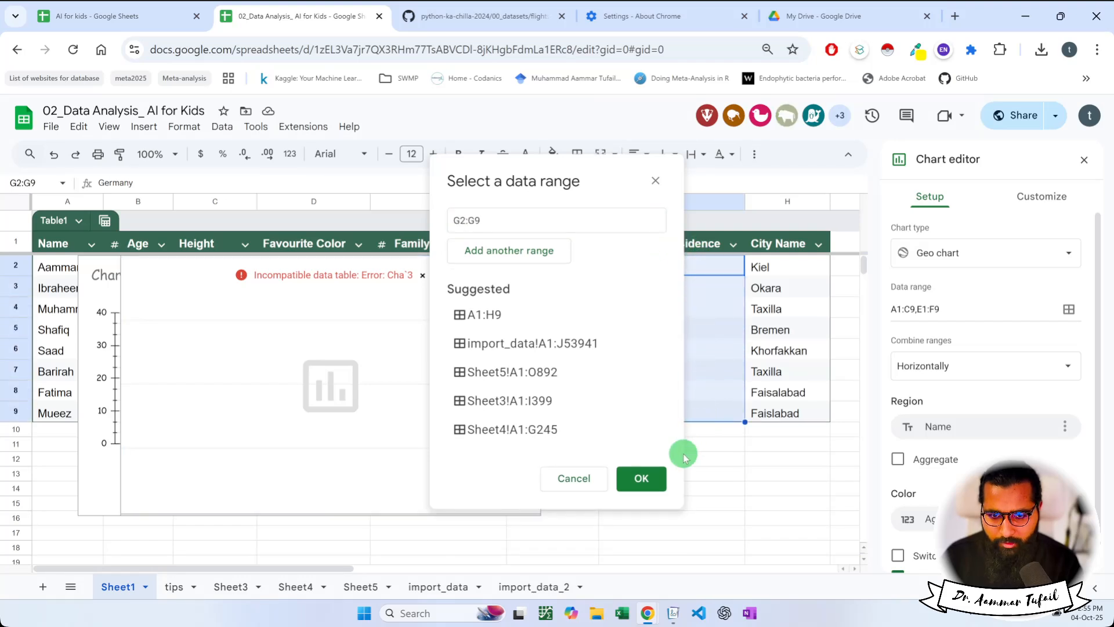
pyautogui.click(643, 478)
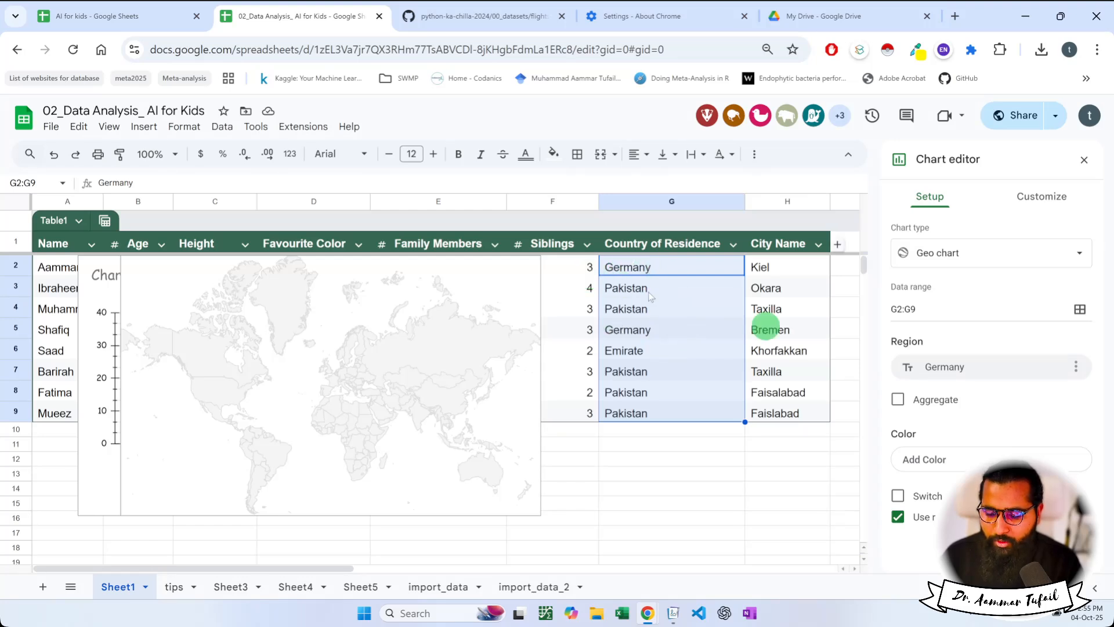
# Step: Add the Siblings values F2:F9 as a second data range for the geo chart
pyautogui.click(1010, 373)
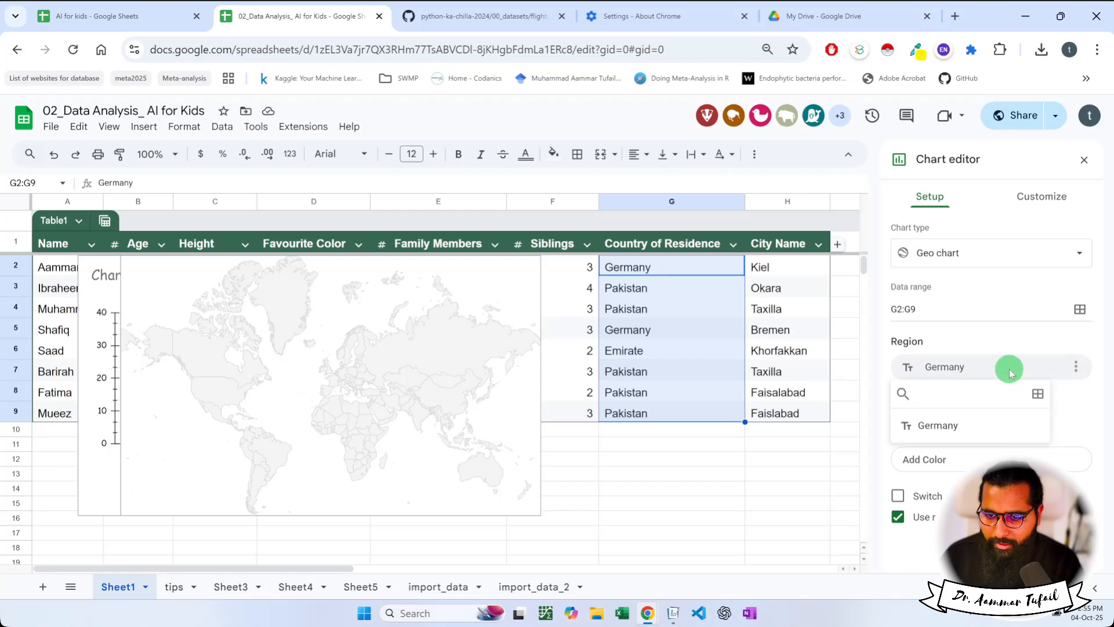
pyautogui.click(1081, 412)
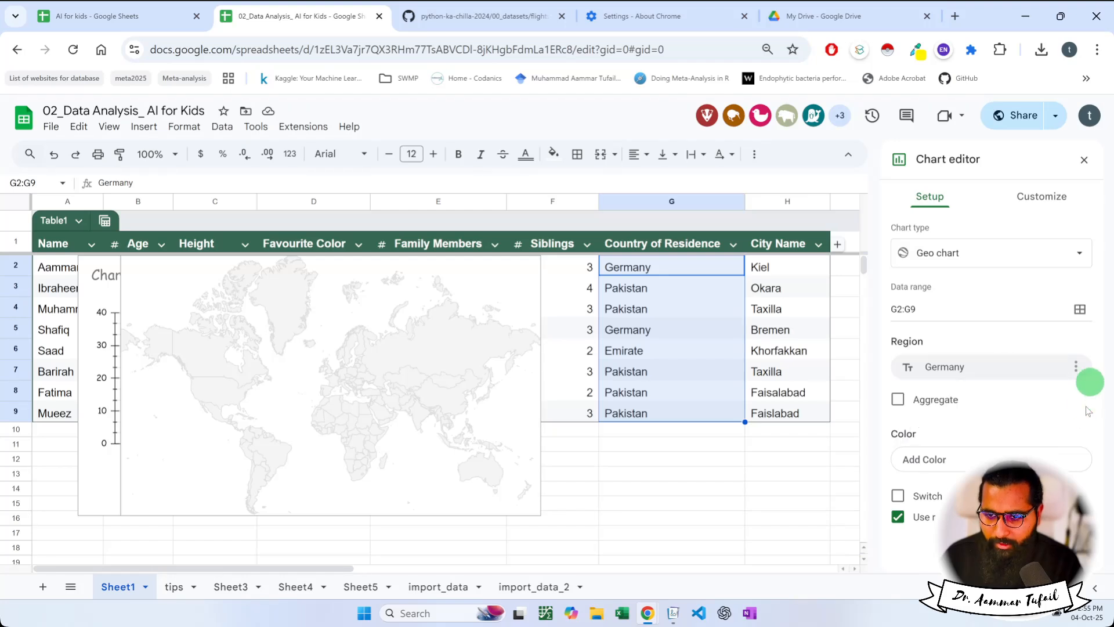
pyautogui.click(1080, 310)
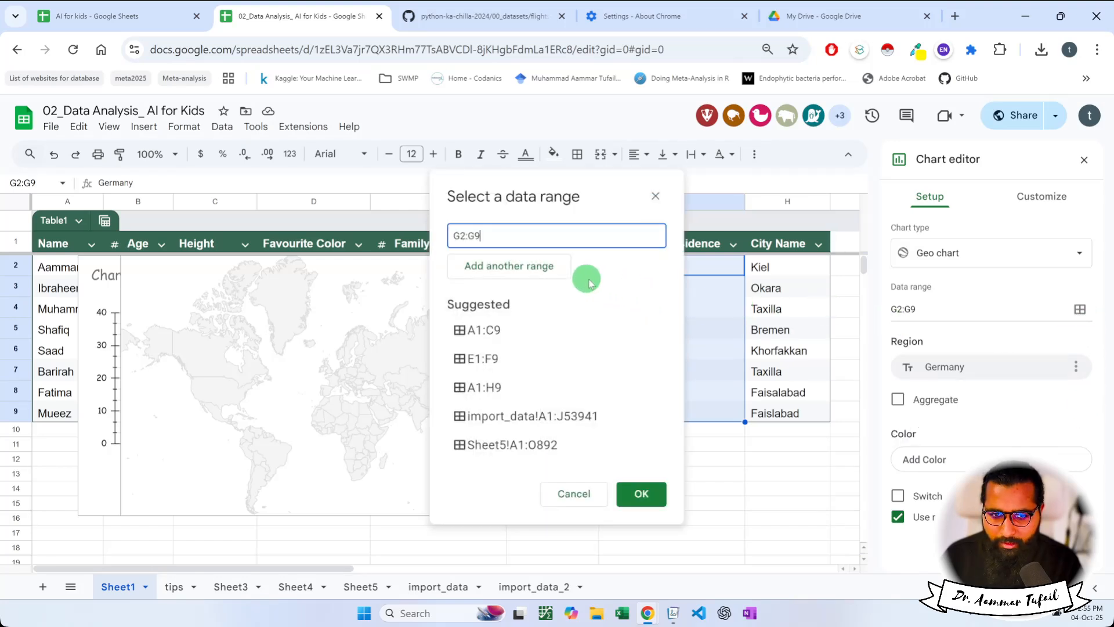
pyautogui.click(552, 265)
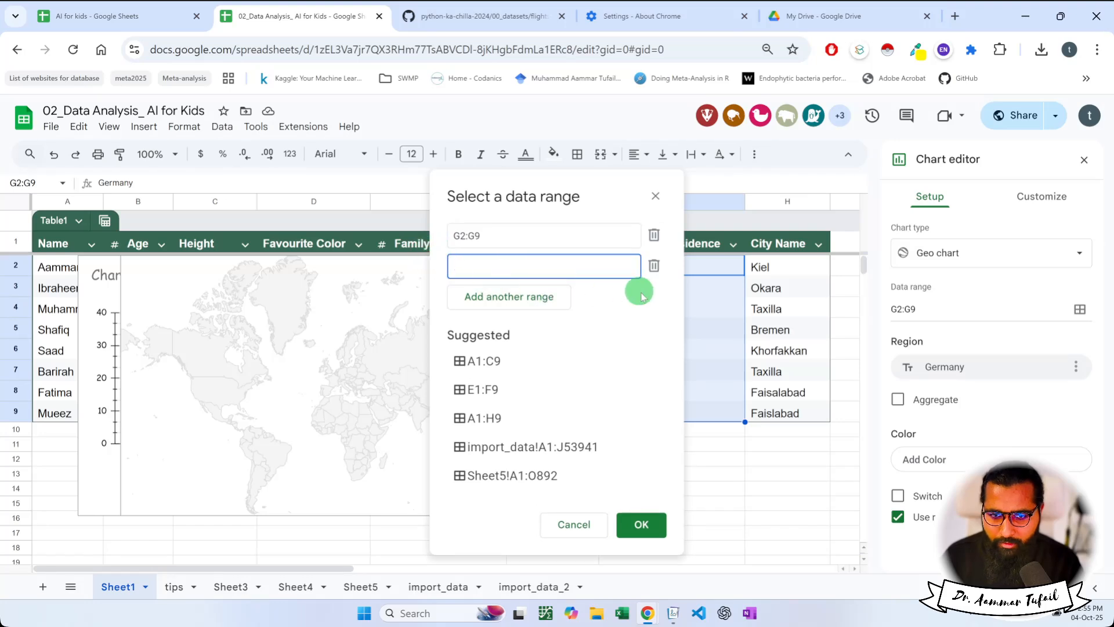
pyautogui.moveTo(510, 180); pyautogui.dragTo(243, 181)
pyautogui.moveTo(557, 268); pyautogui.dragTo(563, 402)
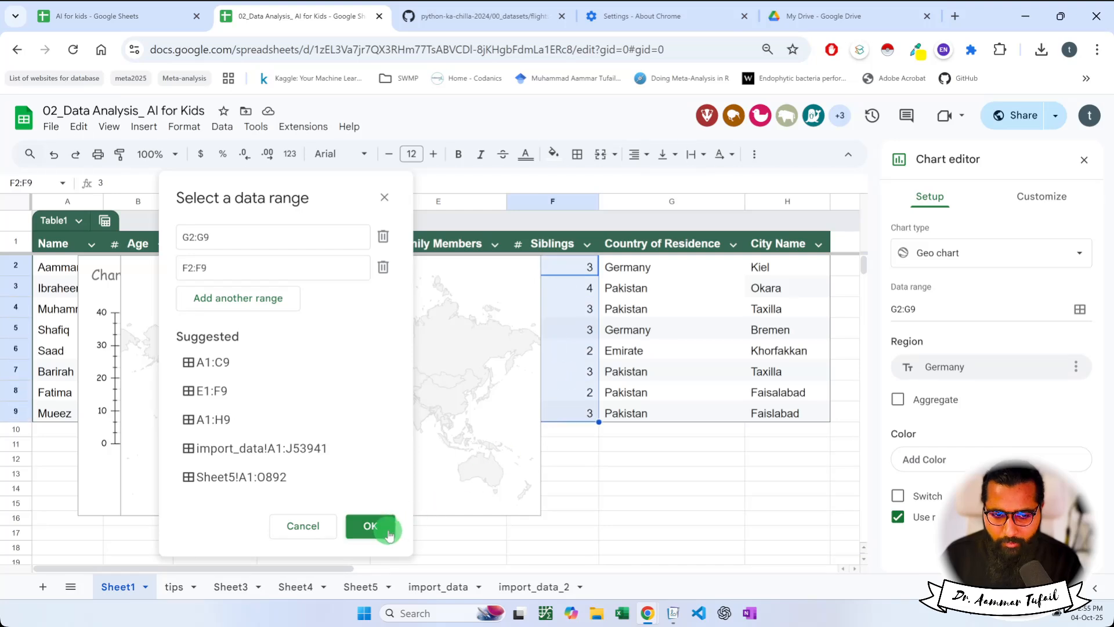
pyautogui.click(371, 526)
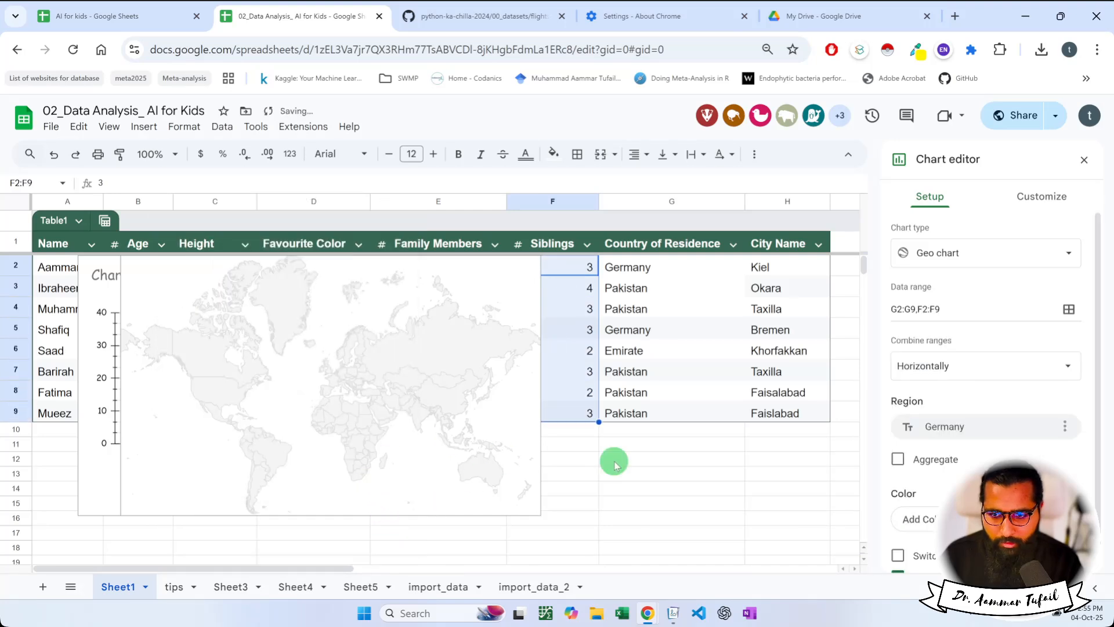
# Step: Try combining the geo chart's data ranges vertically, and return the setting to Horizontally
pyautogui.click(969, 383)
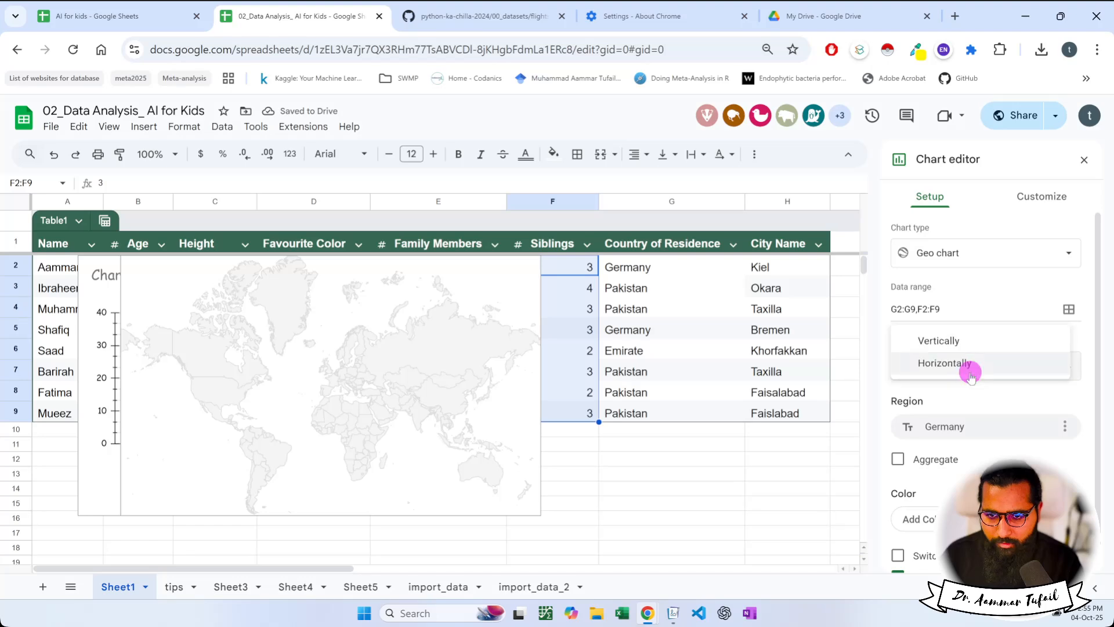
pyautogui.click(967, 342)
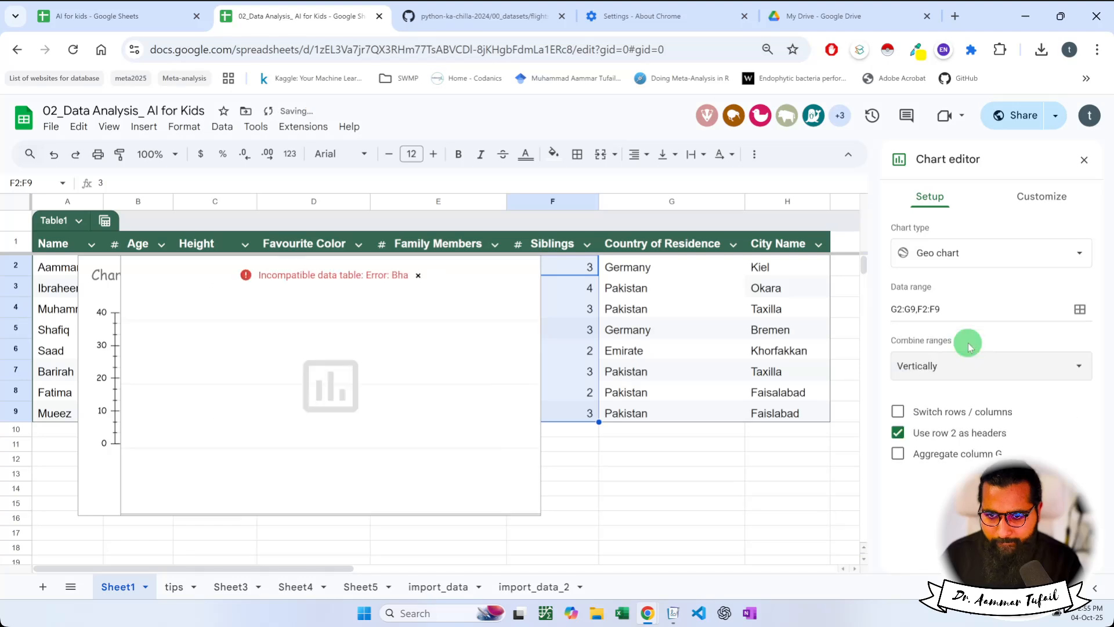
pyautogui.click(959, 374)
pyautogui.click(963, 392)
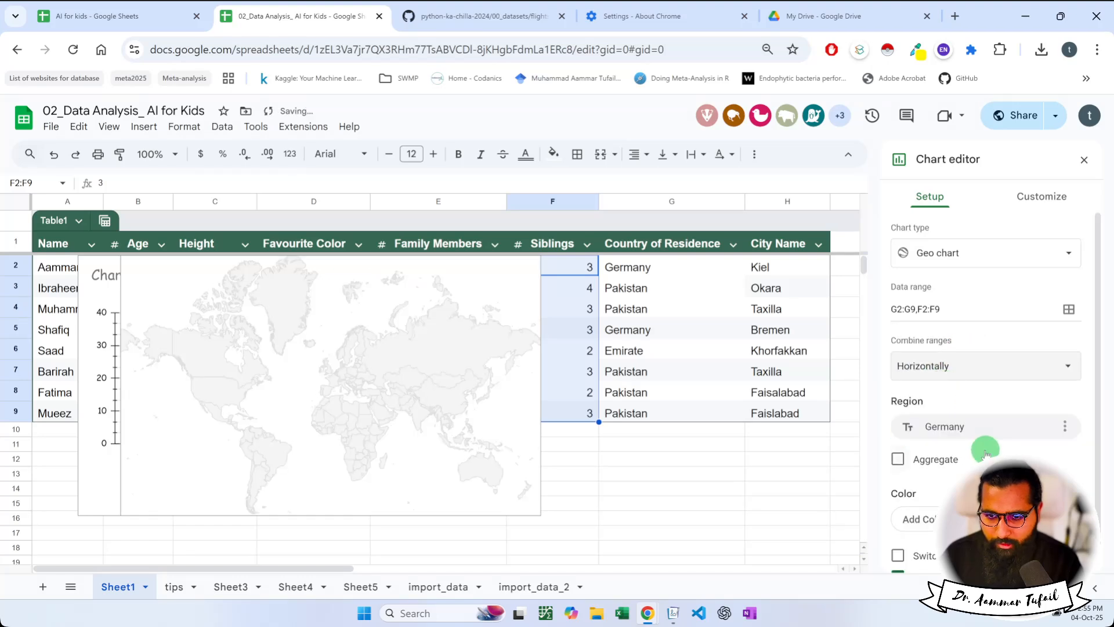
# Step: Turn on aggregation for the geo chart's region and set the region to the range G2:G9
pyautogui.click(901, 458)
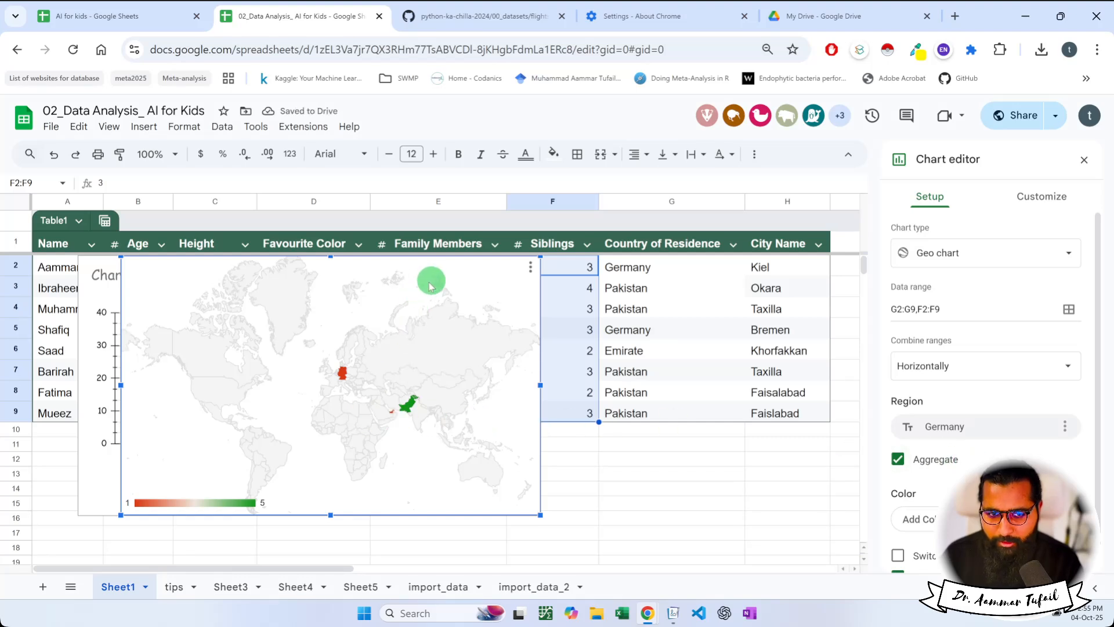
pyautogui.moveTo(409, 408)
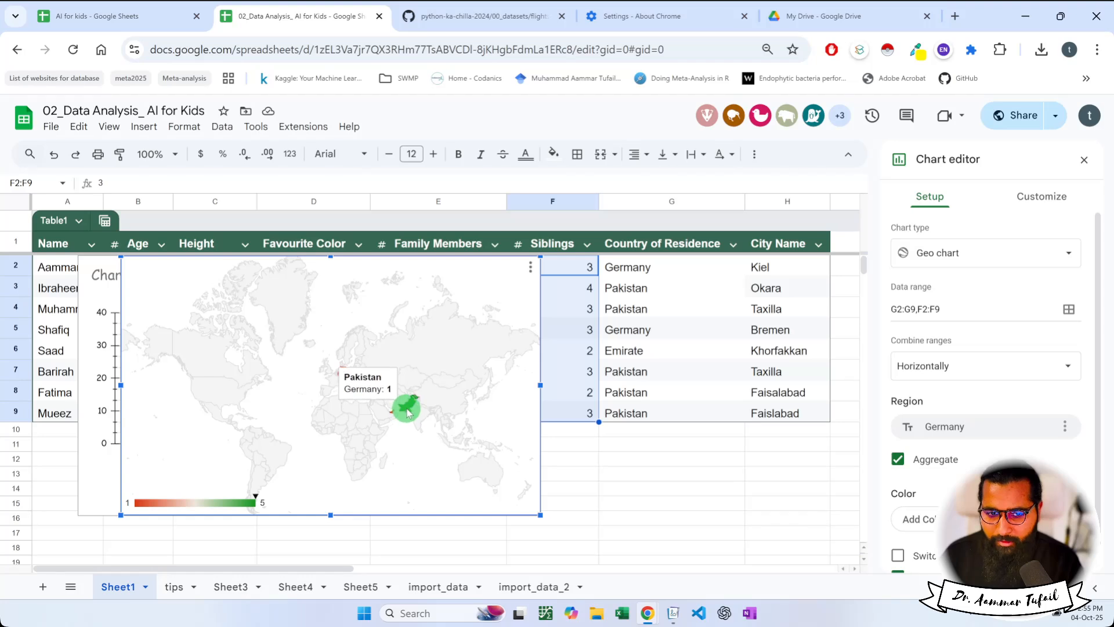
pyautogui.click(1015, 439)
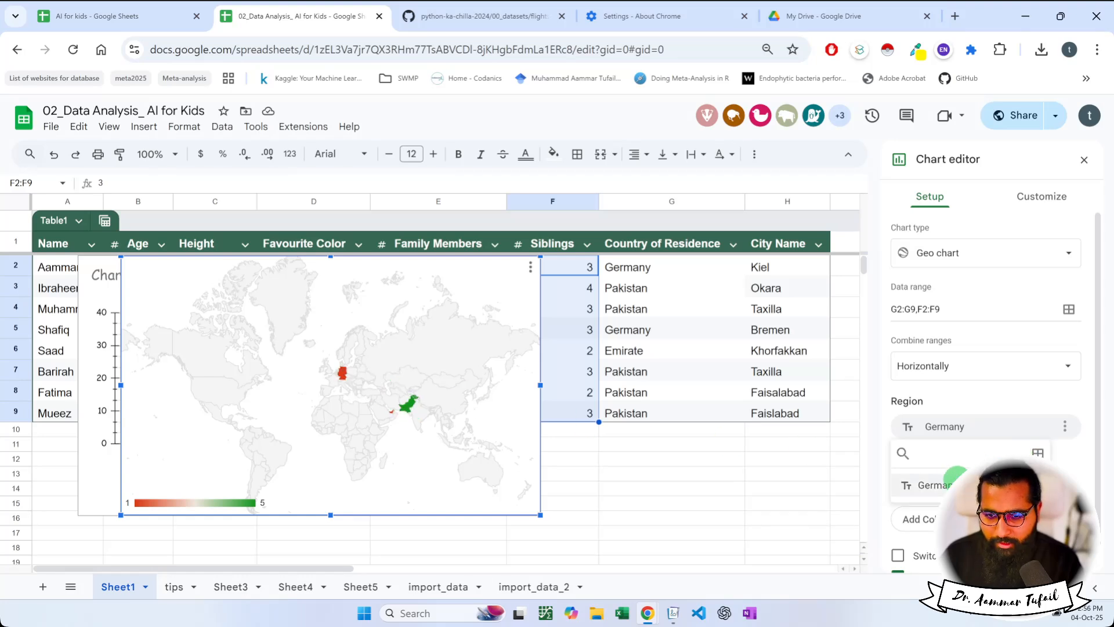
pyautogui.click(932, 453)
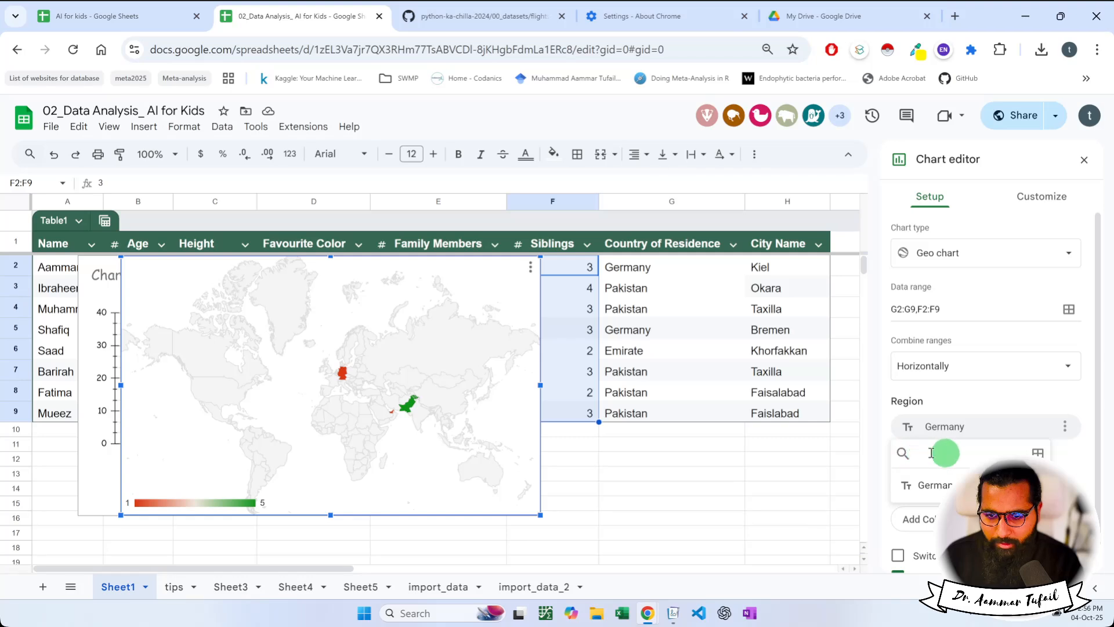
pyautogui.click(1060, 456)
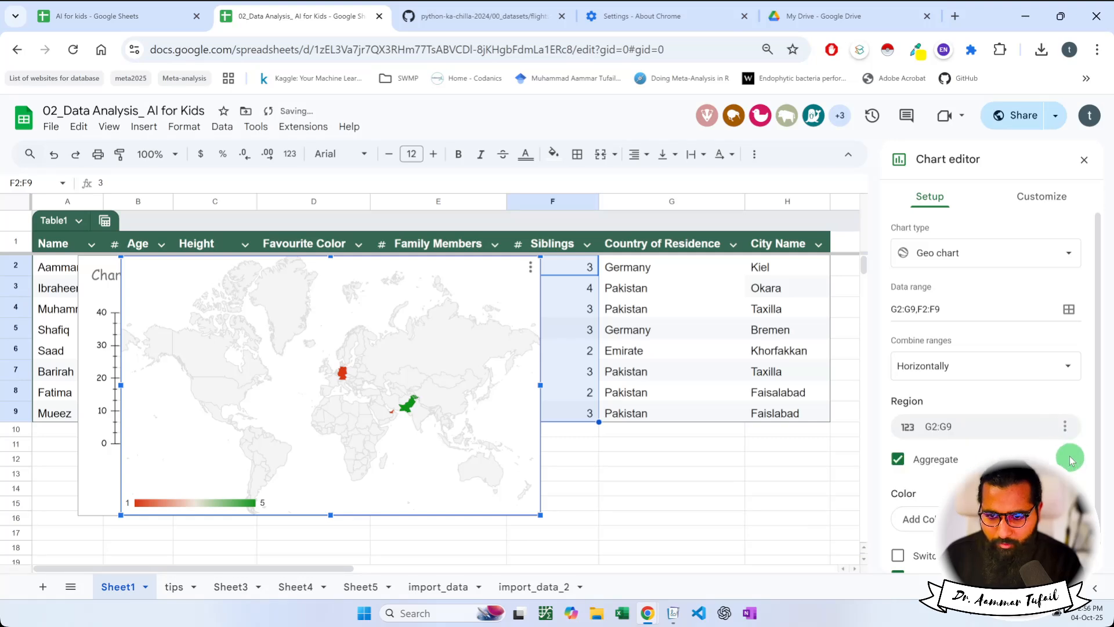
pyautogui.moveTo(409, 410)
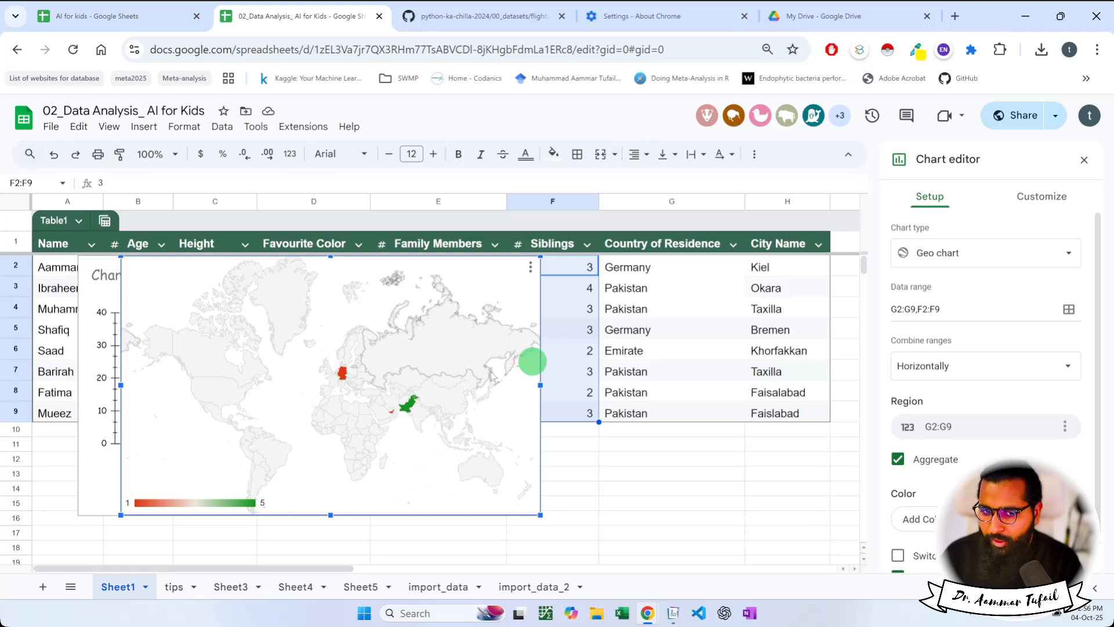
pyautogui.moveTo(647, 268); pyautogui.dragTo(587, 410)
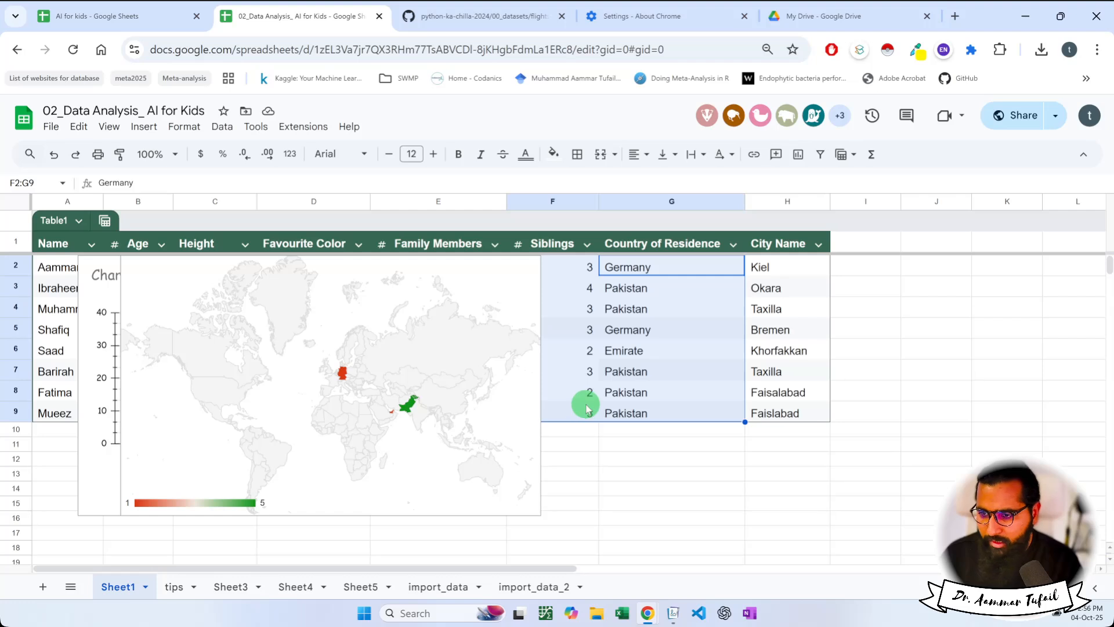
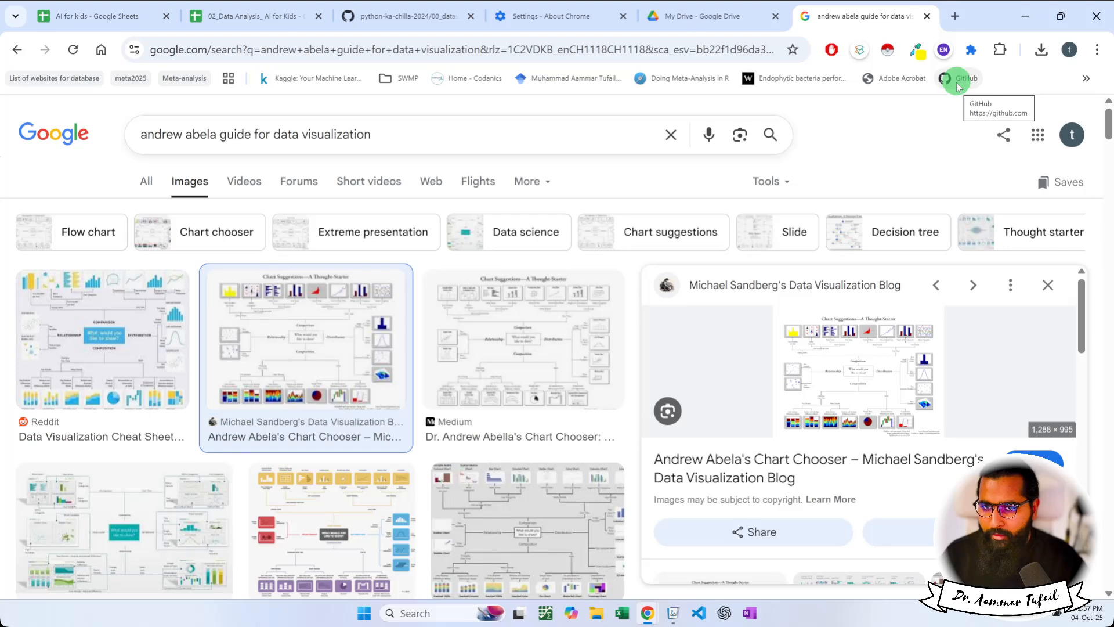
# Step: Switch to the GitHub repository, open world_population.csv from the 00_datasets folder and review its rows
pyautogui.click(442, 26)
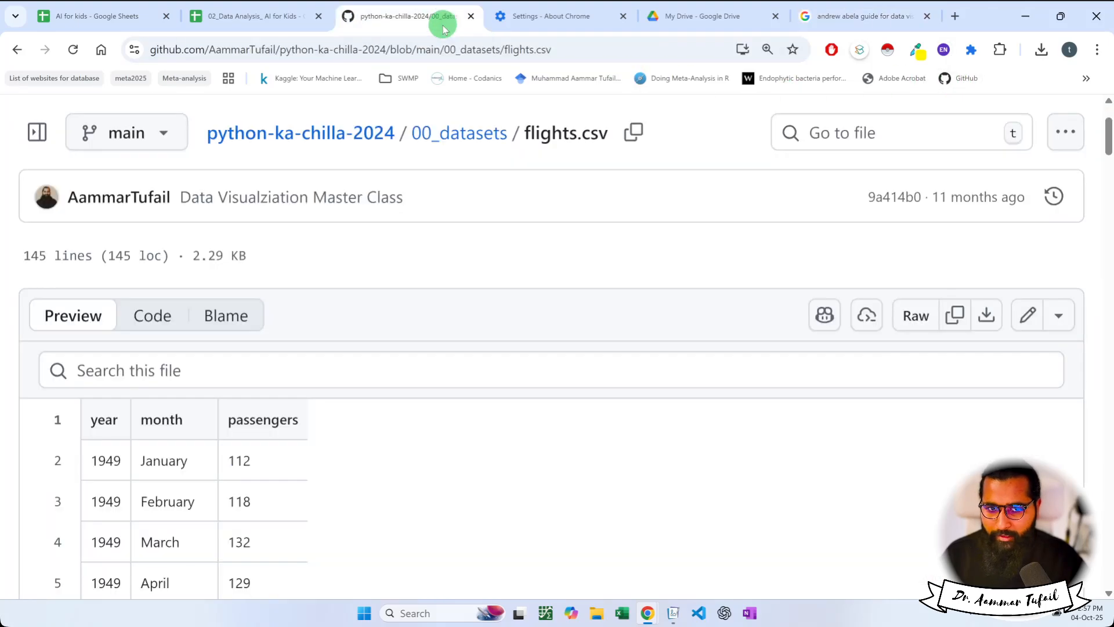
pyautogui.click(469, 135)
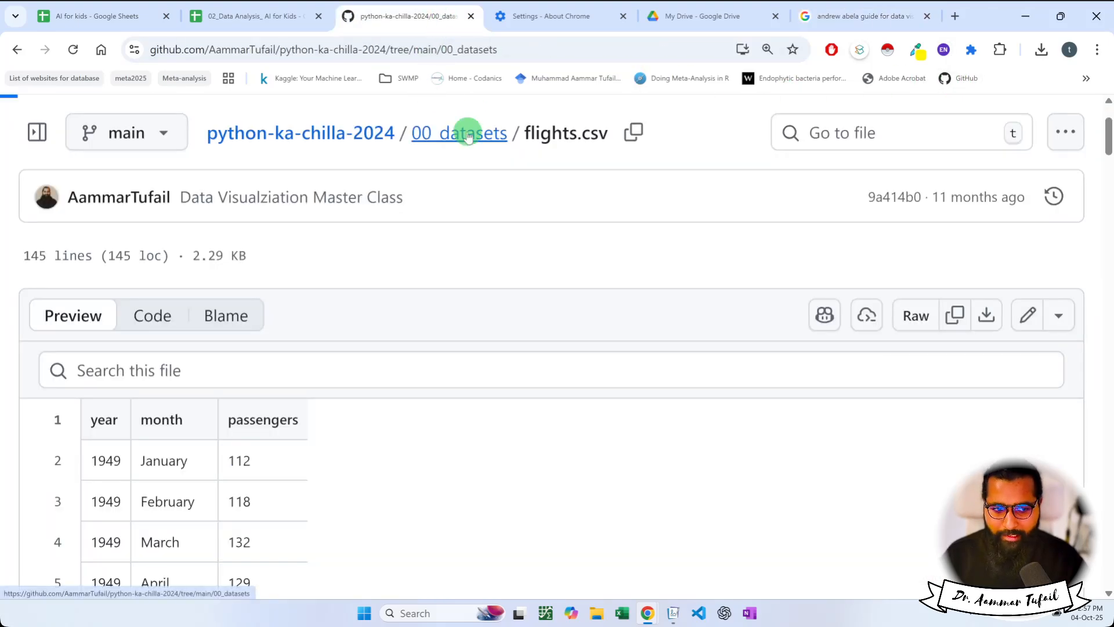
pyautogui.scroll(-5, 265, 480)
pyautogui.scroll(-10, 263, 473)
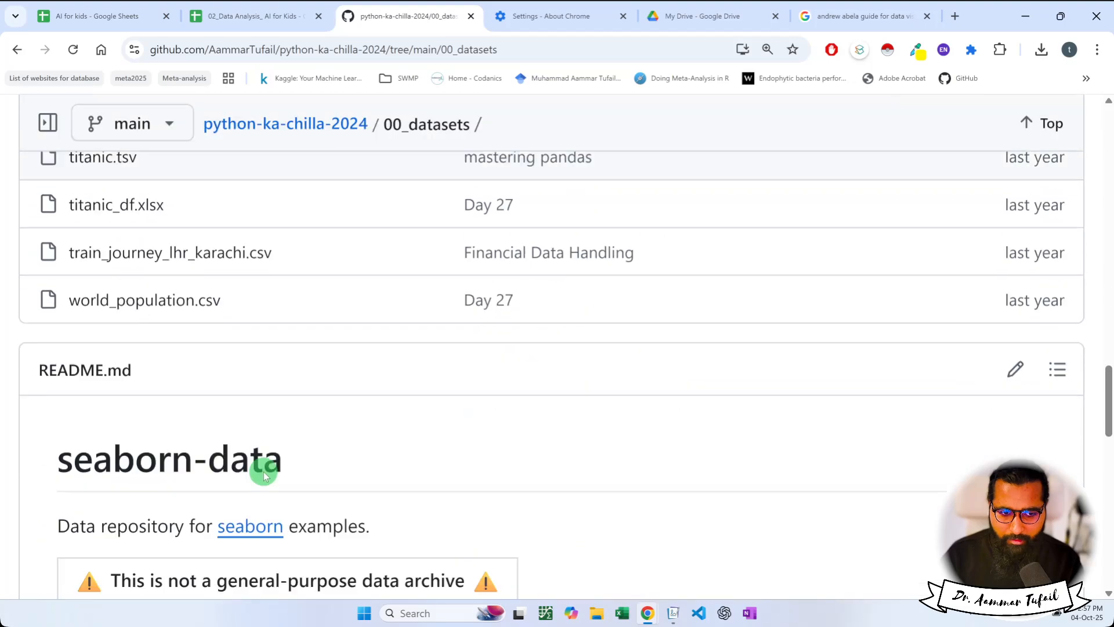
pyautogui.scroll(5, 261, 471)
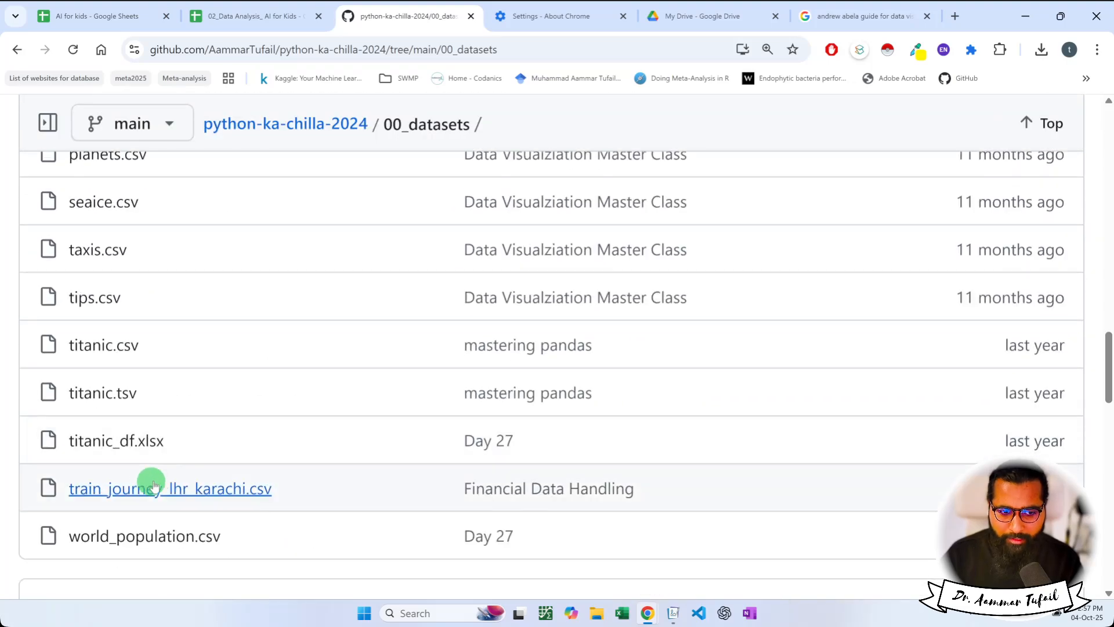
pyautogui.click(122, 535)
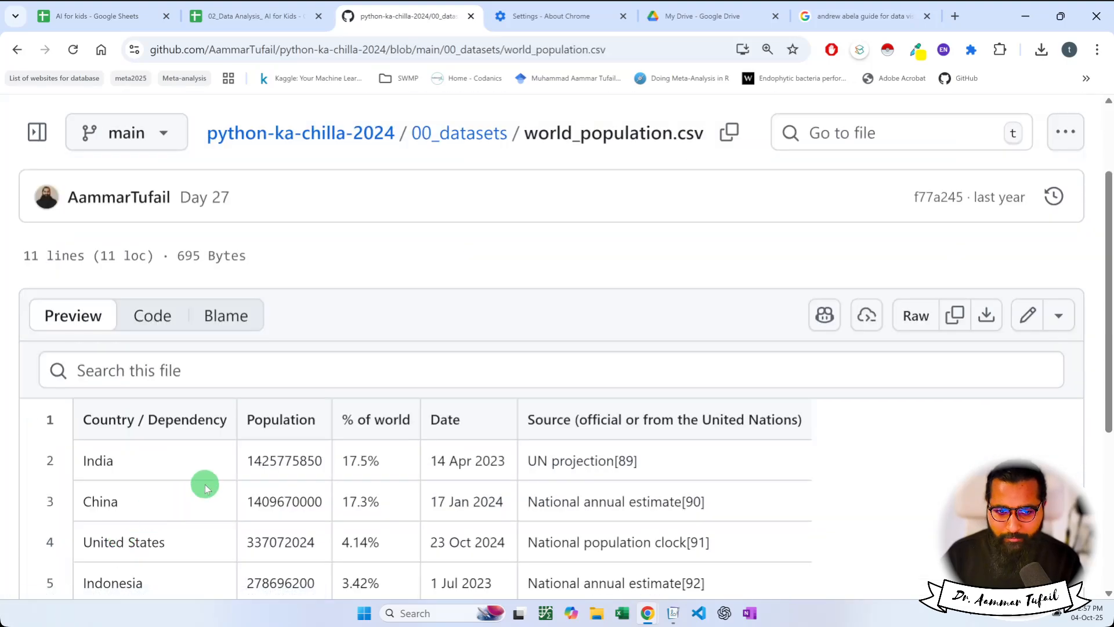
pyautogui.scroll(-3, 407, 458)
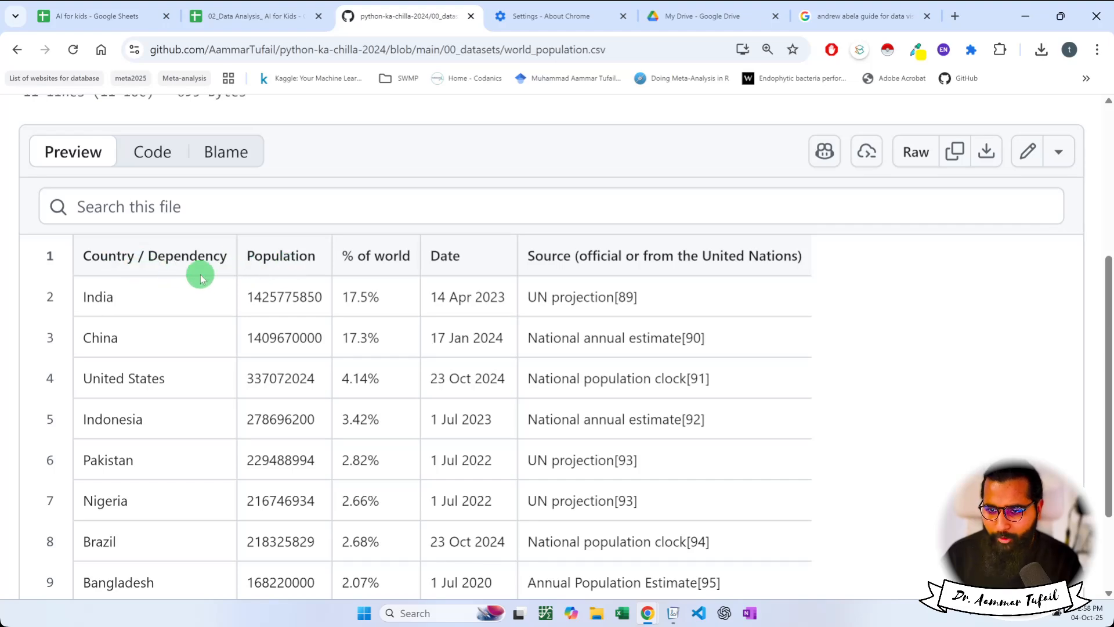
pyautogui.scroll(-2, 201, 279)
pyautogui.scroll(3, 201, 278)
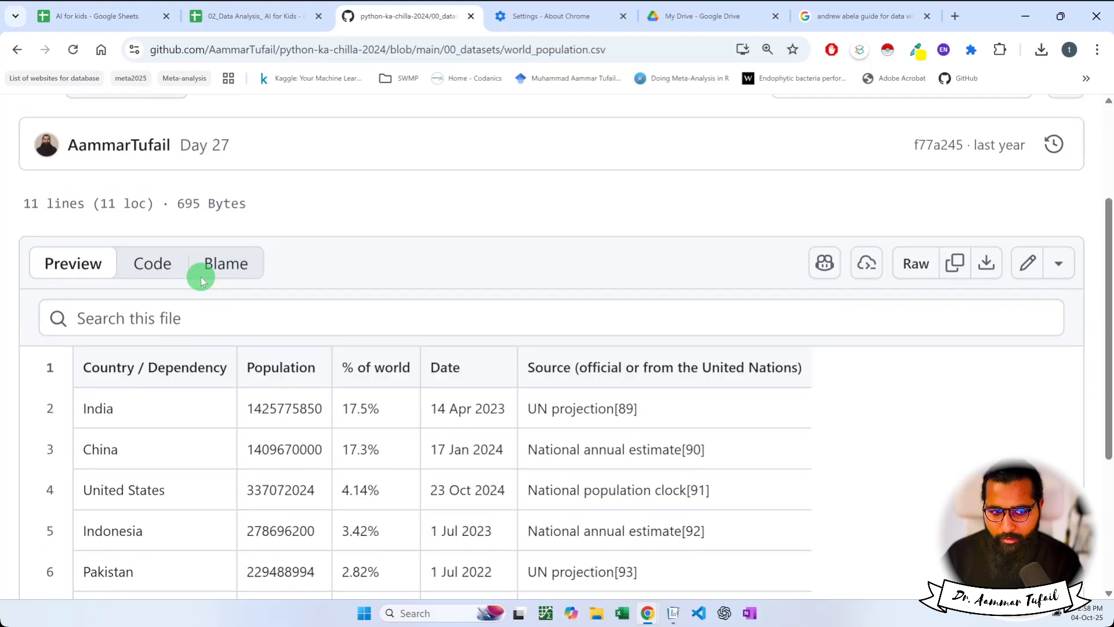
pyautogui.scroll(-3, 202, 278)
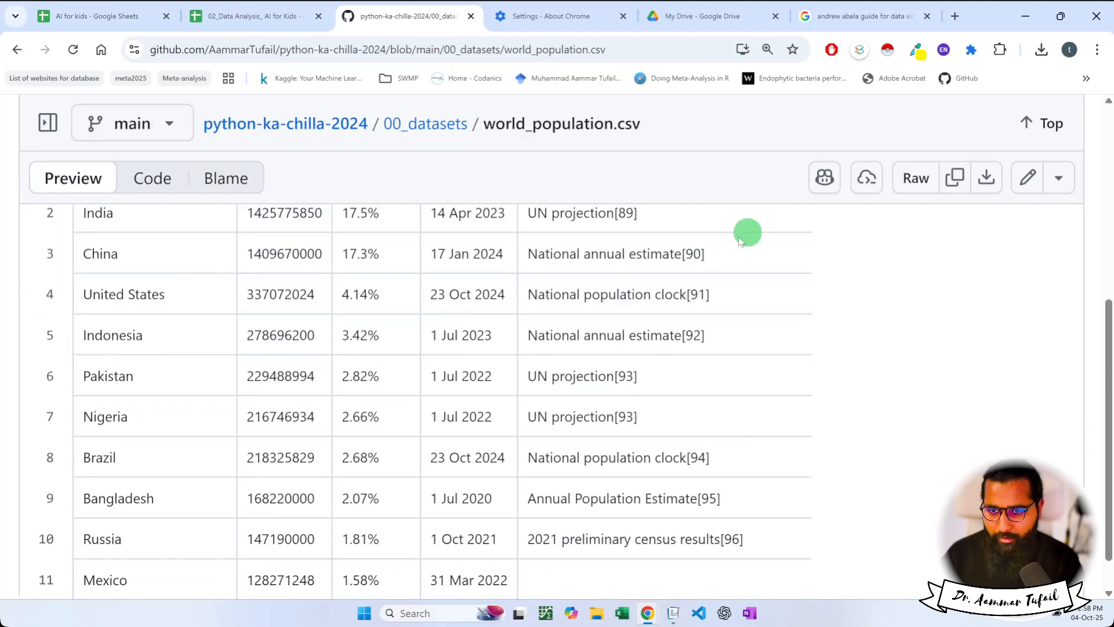
pyautogui.click(1026, 181)
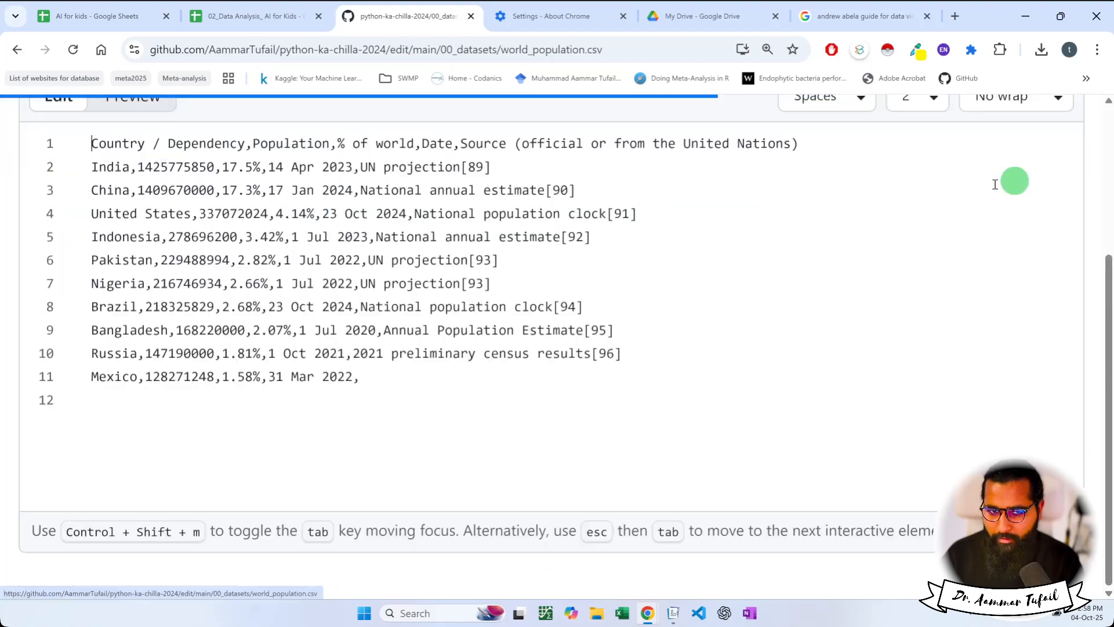
pyautogui.scroll(4, 267, 203)
pyautogui.hotkey('alt', 'Left')
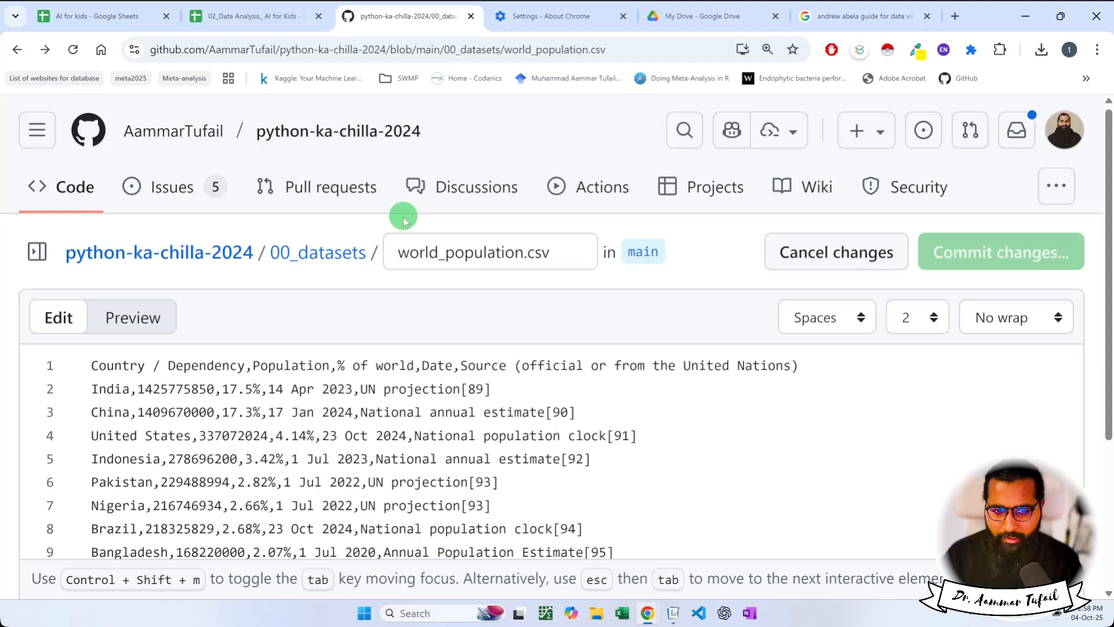
# Step: Copy the raw contents of world_population.csv
pyautogui.click(959, 438)
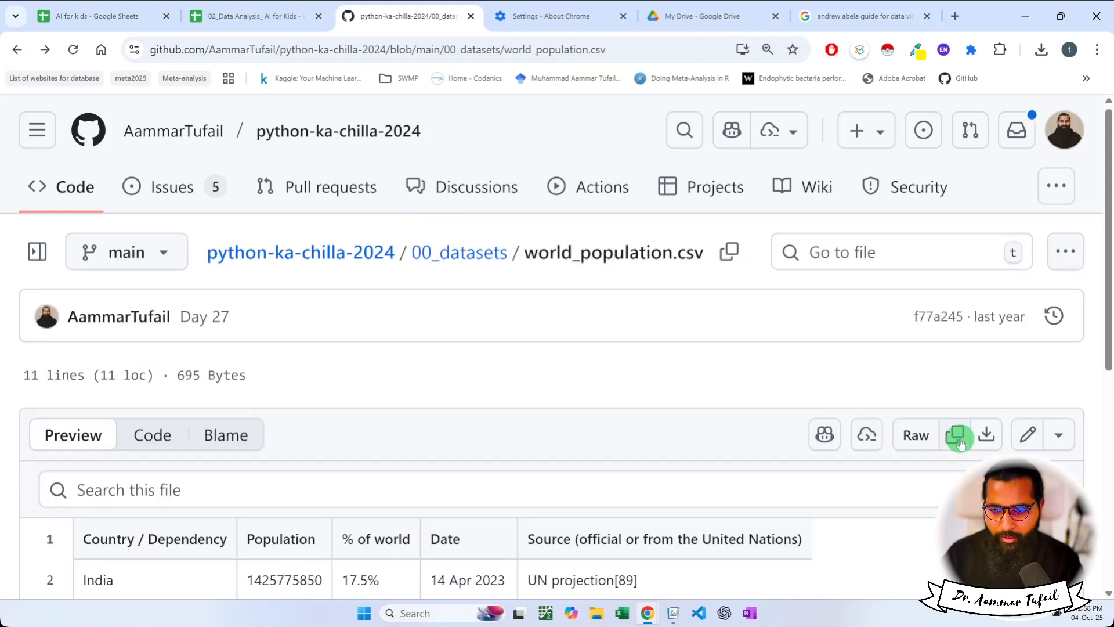
# Step: Switch back to the 02_Data Analysis_ AI for Kids spreadsheet, add a new sheet, move it after import_data_2 and rename it "map"
pyautogui.click(266, 22)
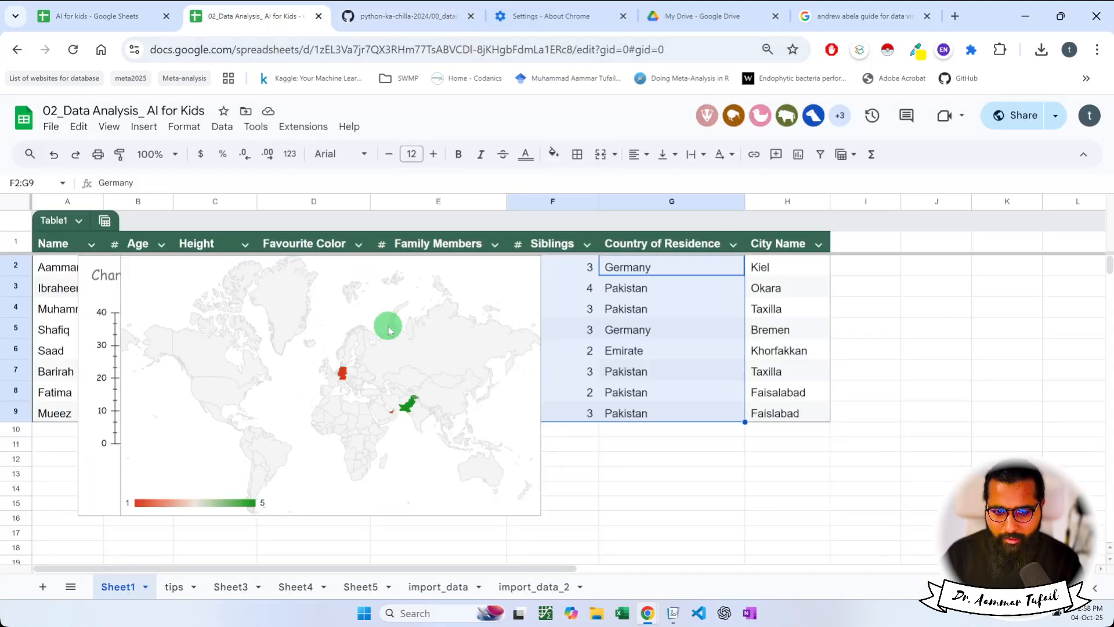
pyautogui.click(51, 587)
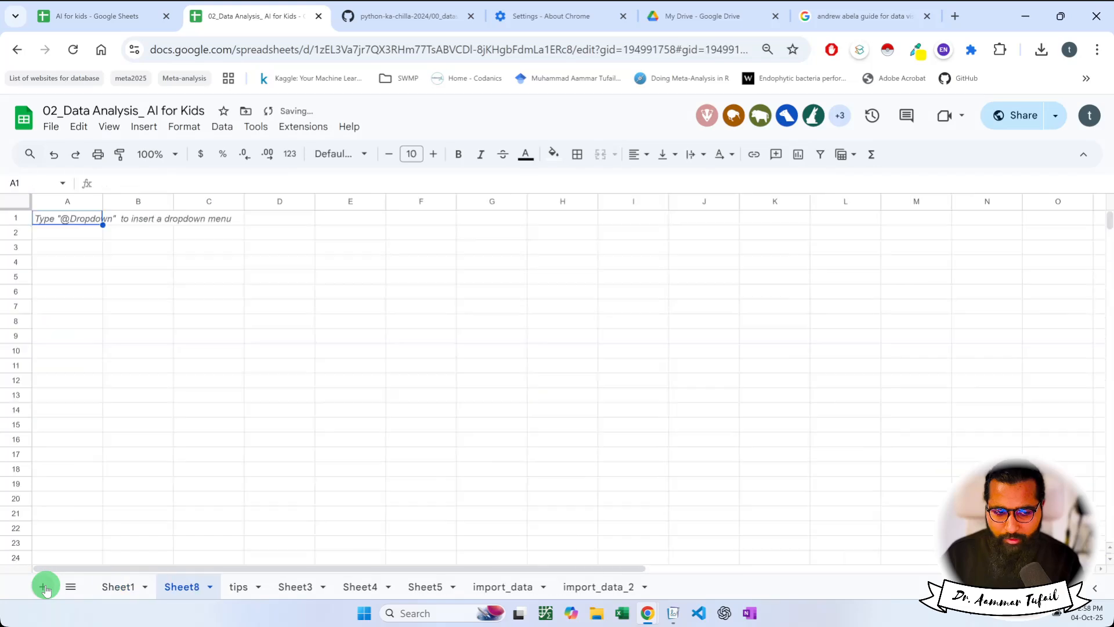
pyautogui.moveTo(169, 588); pyautogui.dragTo(627, 600)
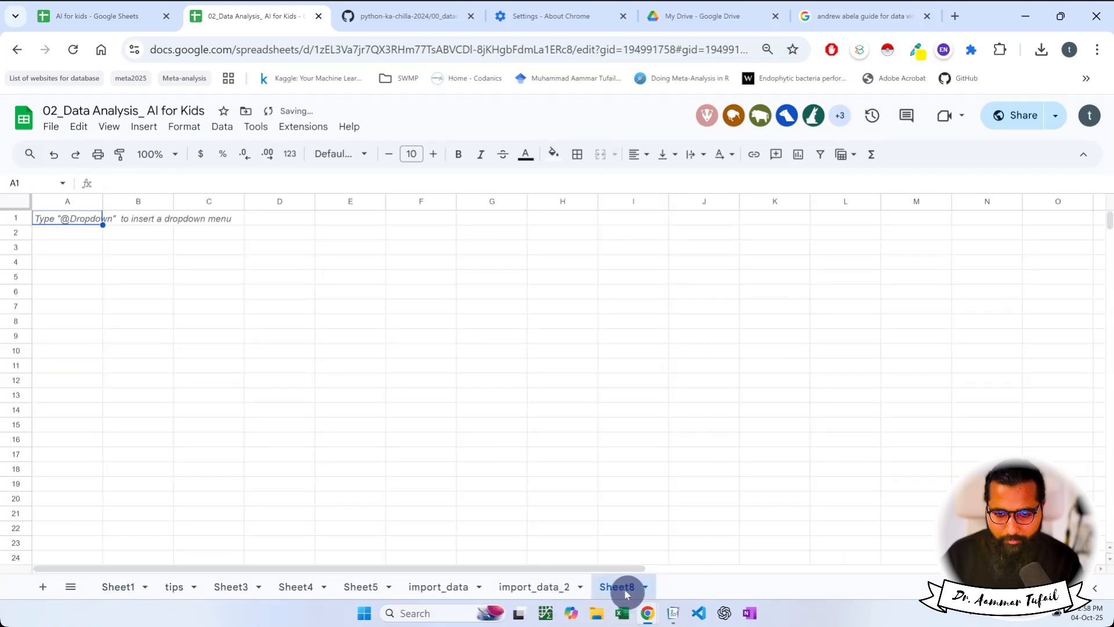
pyautogui.rightClick(626, 599)
pyautogui.click(641, 413)
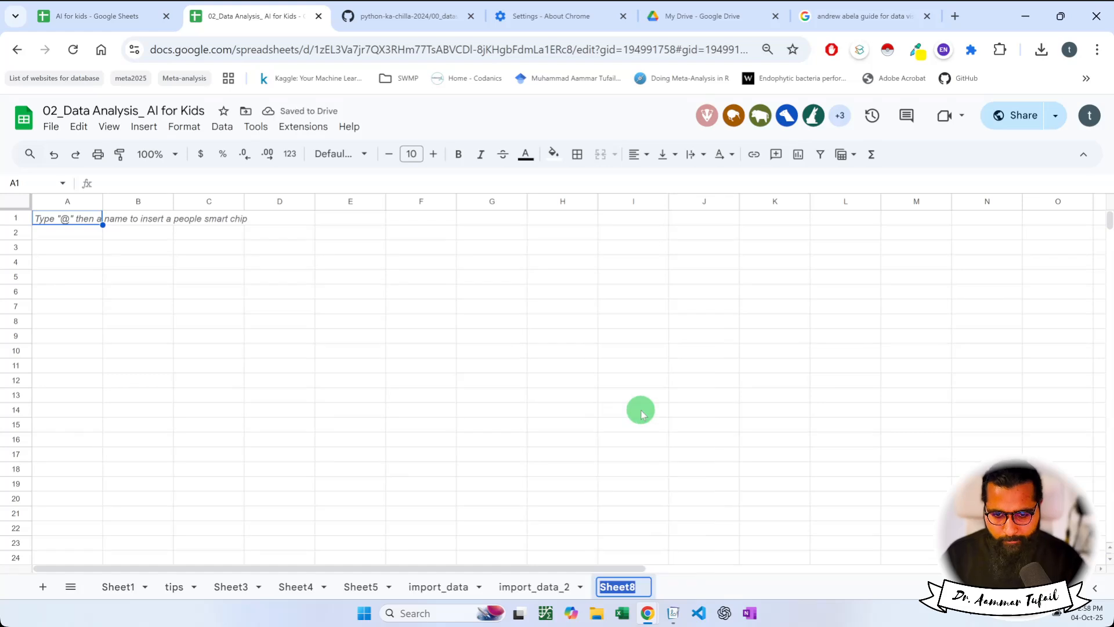
pyautogui.write('map')
pyautogui.press('Return')
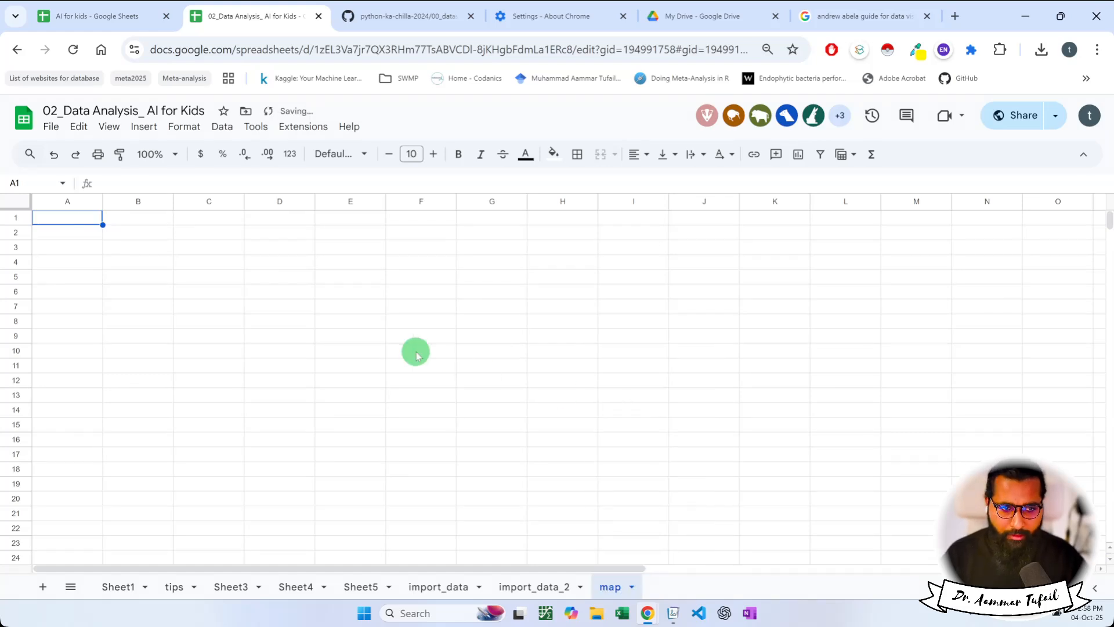
# Step: Paste the copied world population CSV into the map sheet at A1 and split column A's text into separate columns
pyautogui.hotkey('ctrl', 'v')
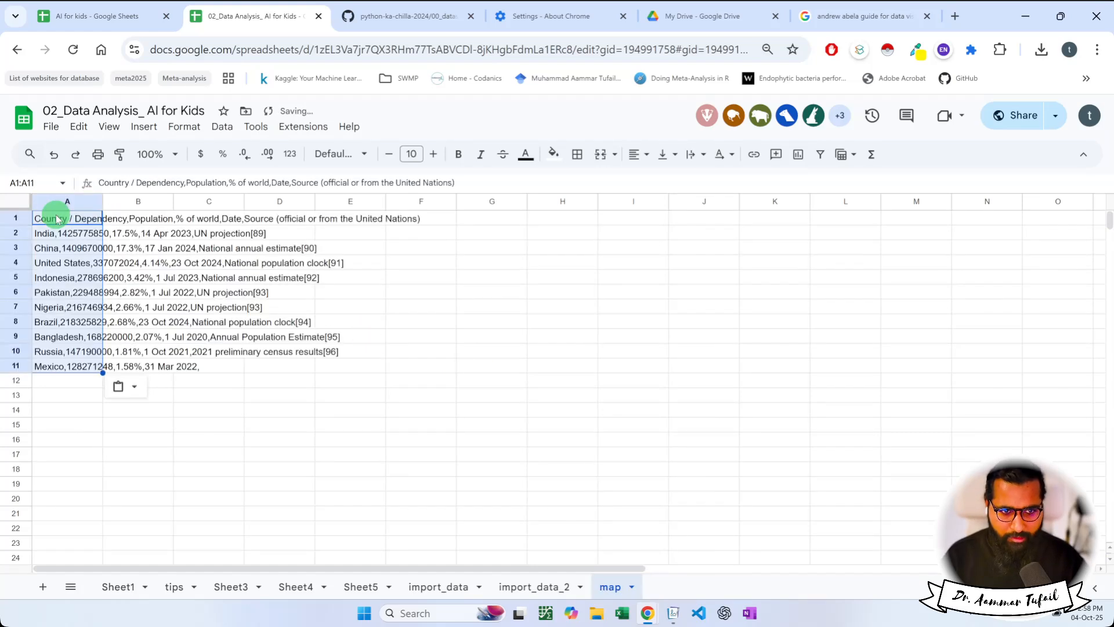
pyautogui.click(75, 201)
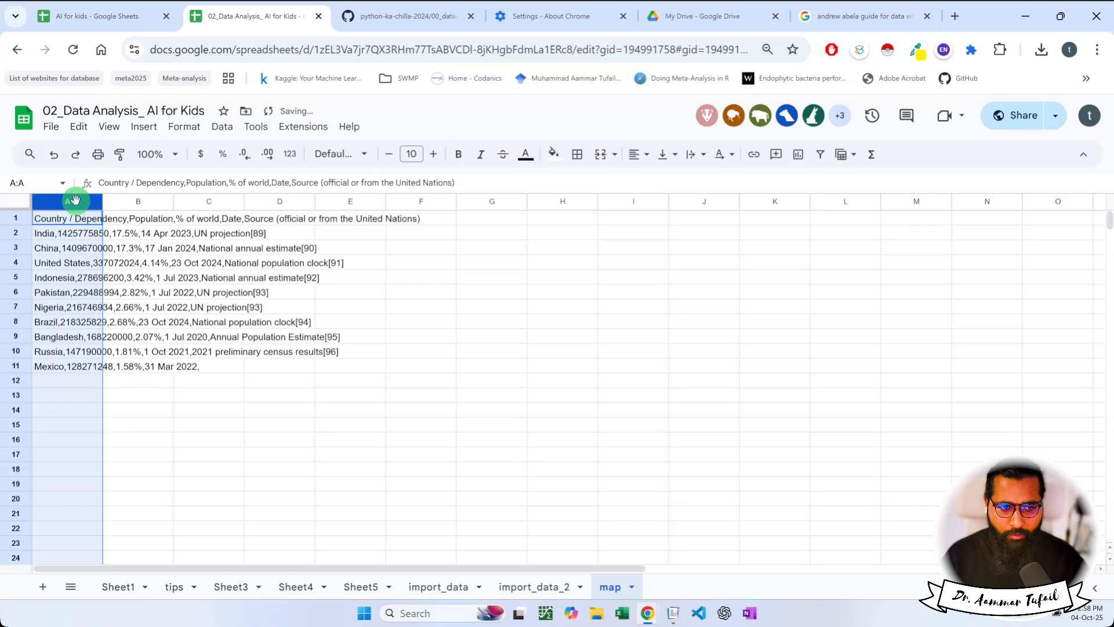
pyautogui.click(222, 126)
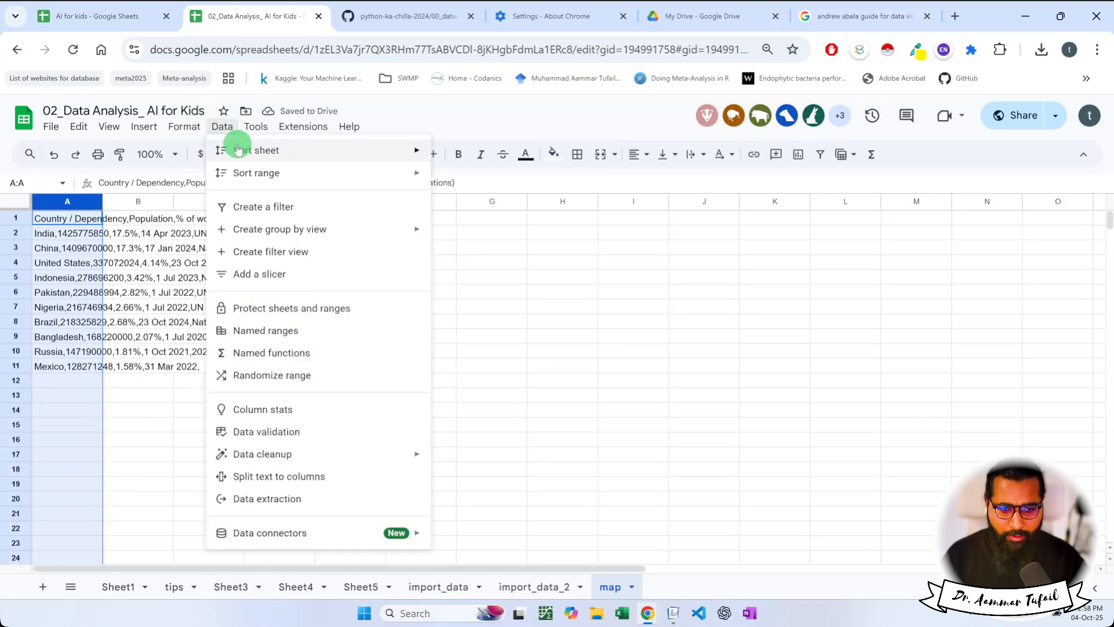
pyautogui.click(296, 477)
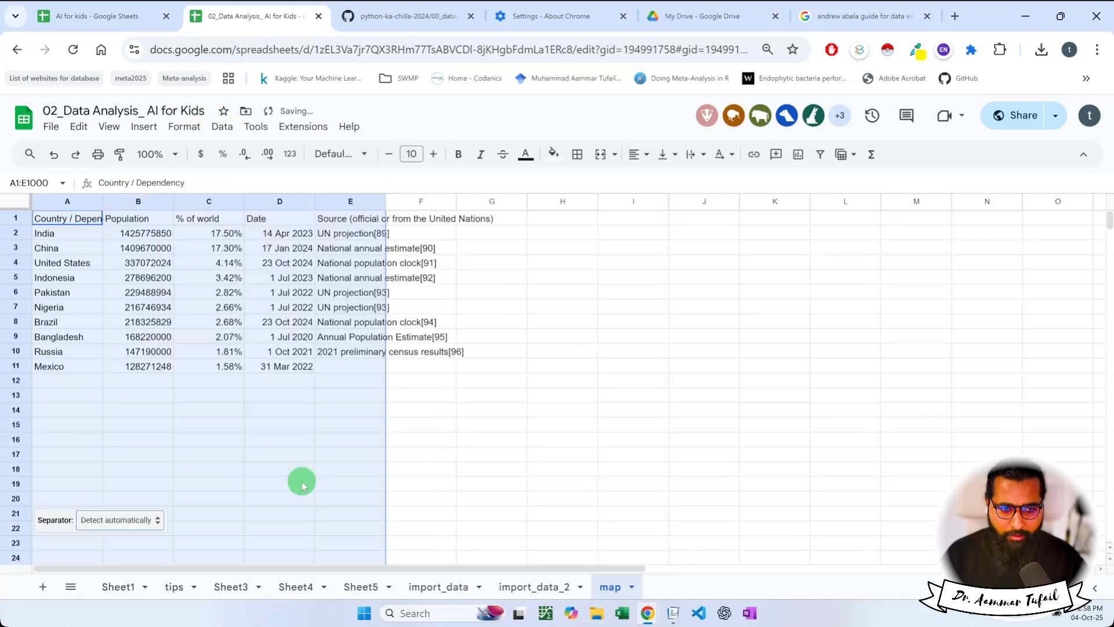
pyautogui.click(241, 401)
# Step: Delete columns C to E, which hold % of world, Date and Source
pyautogui.click(223, 202)
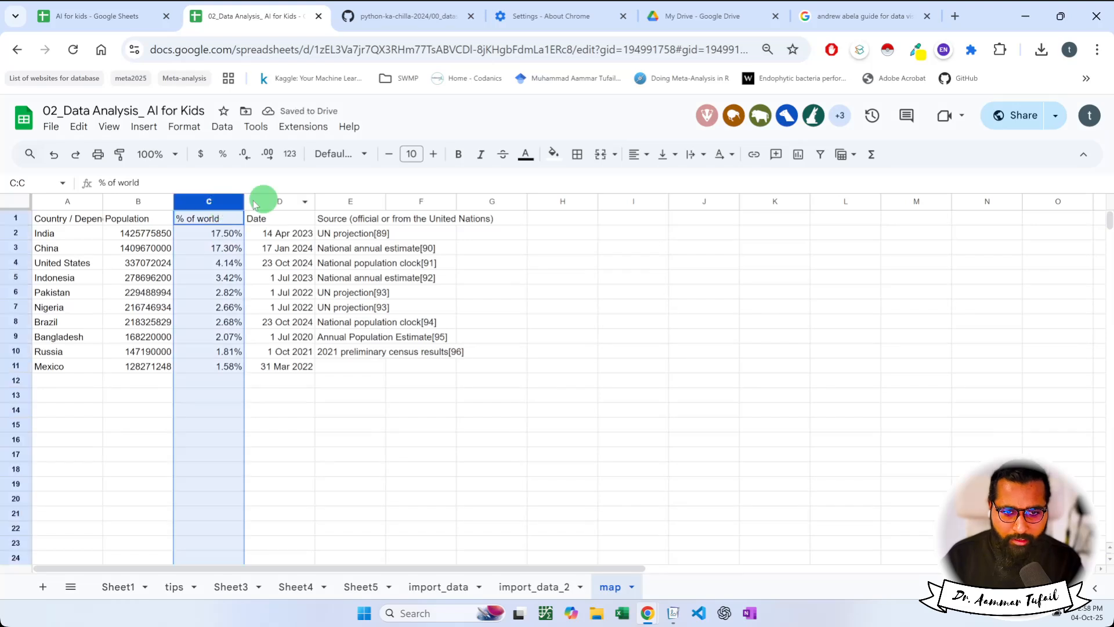
pyautogui.moveTo(255, 203); pyautogui.dragTo(345, 201)
pyautogui.rightClick(346, 201)
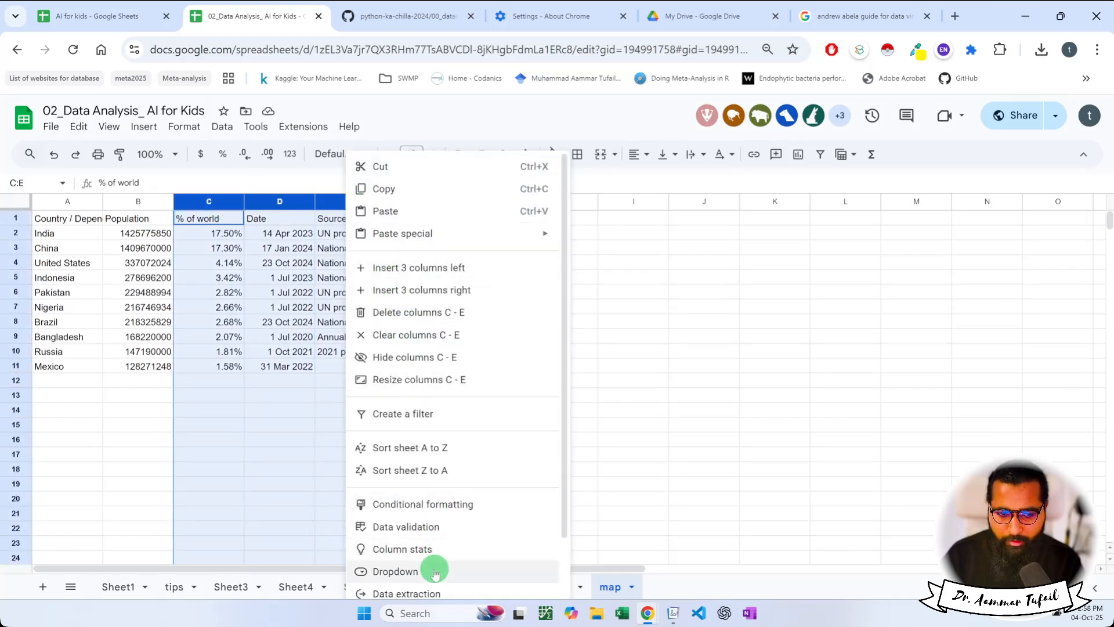
pyautogui.click(433, 312)
# Step: Widen column A and shorten its header in A1 to "Country"
pyautogui.click(78, 202)
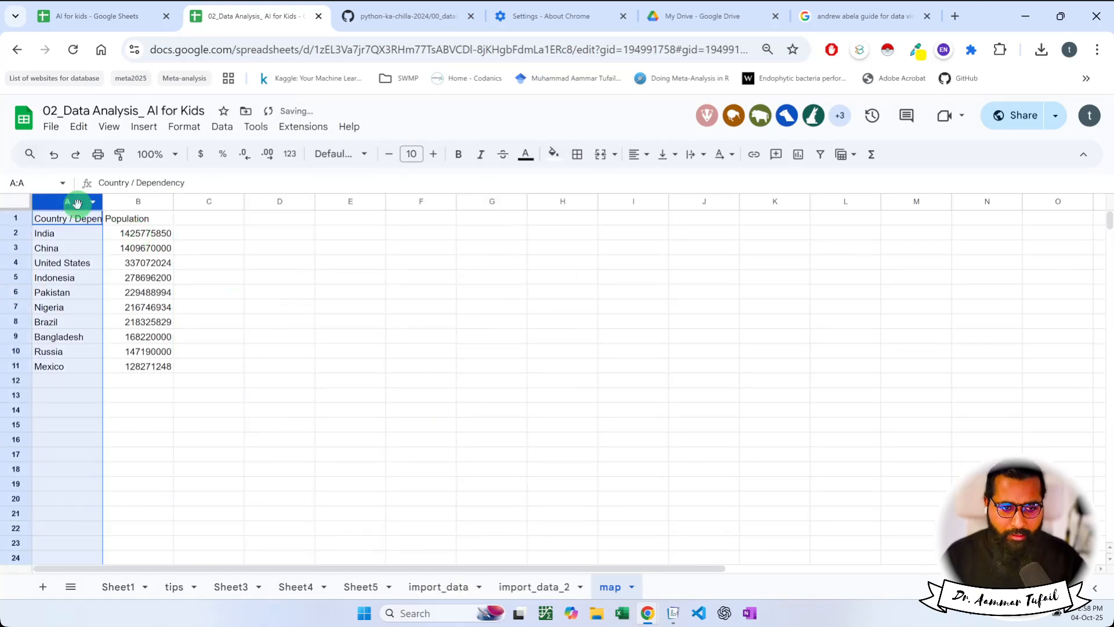
pyautogui.click(67, 218)
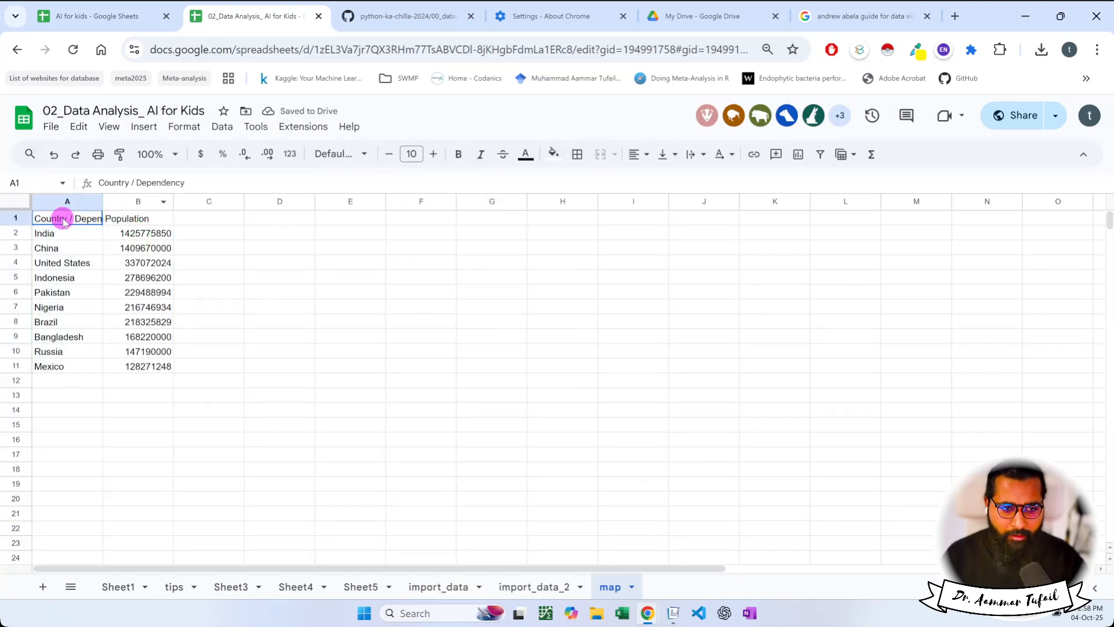
pyautogui.keyDown('shift'); pyautogui.click(132, 364); pyautogui.keyUp('shift')
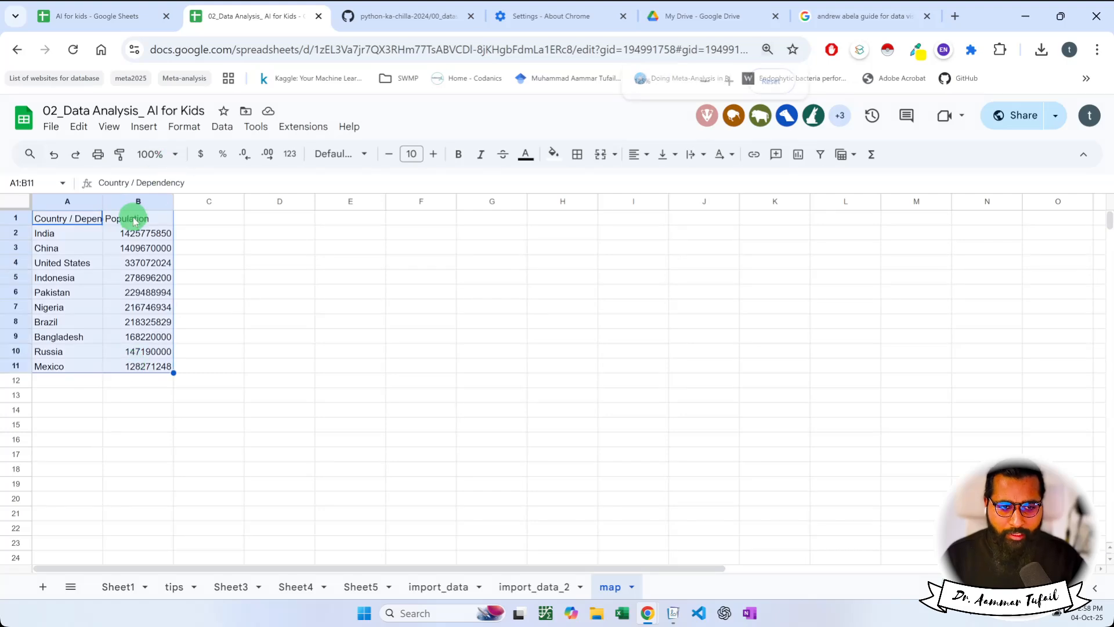
pyautogui.hotkey('ctrl', '+')
pyautogui.moveTo(143, 244); pyautogui.dragTo(165, 244)
pyautogui.click(132, 268)
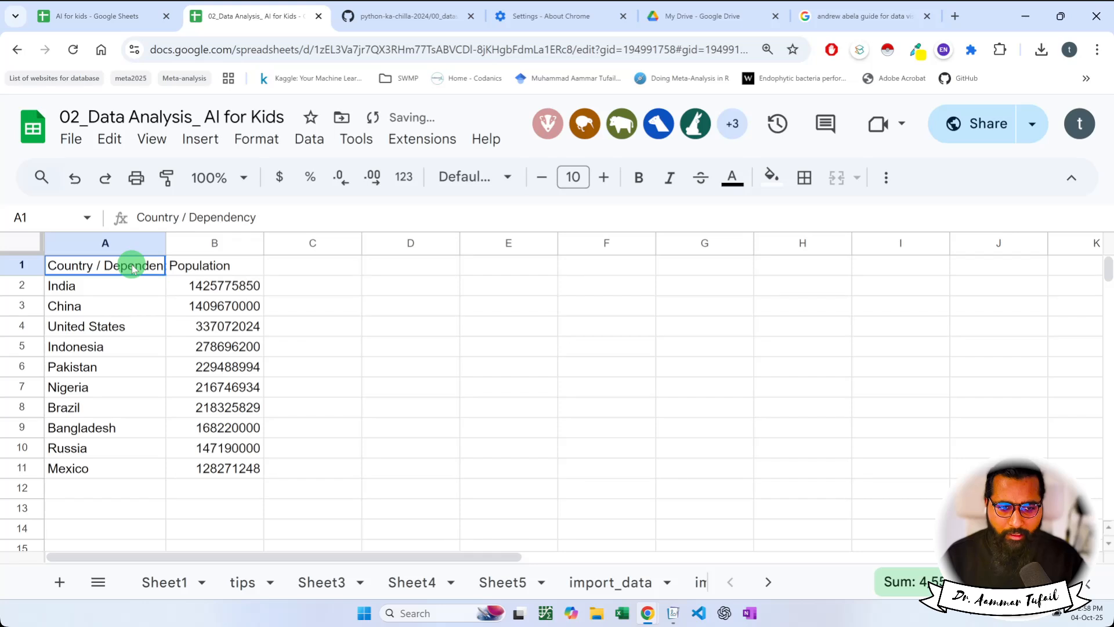
pyautogui.doubleClick(133, 268)
pyautogui.moveTo(94, 265); pyautogui.dragTo(164, 266)
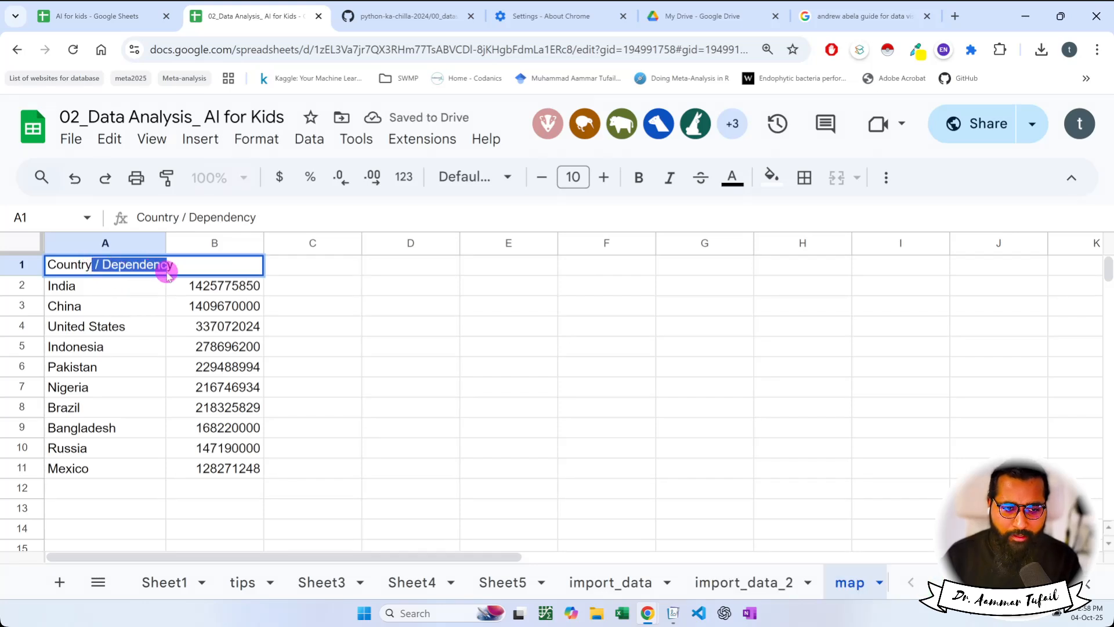
pyautogui.press('BackSpace')
pyautogui.click(424, 347)
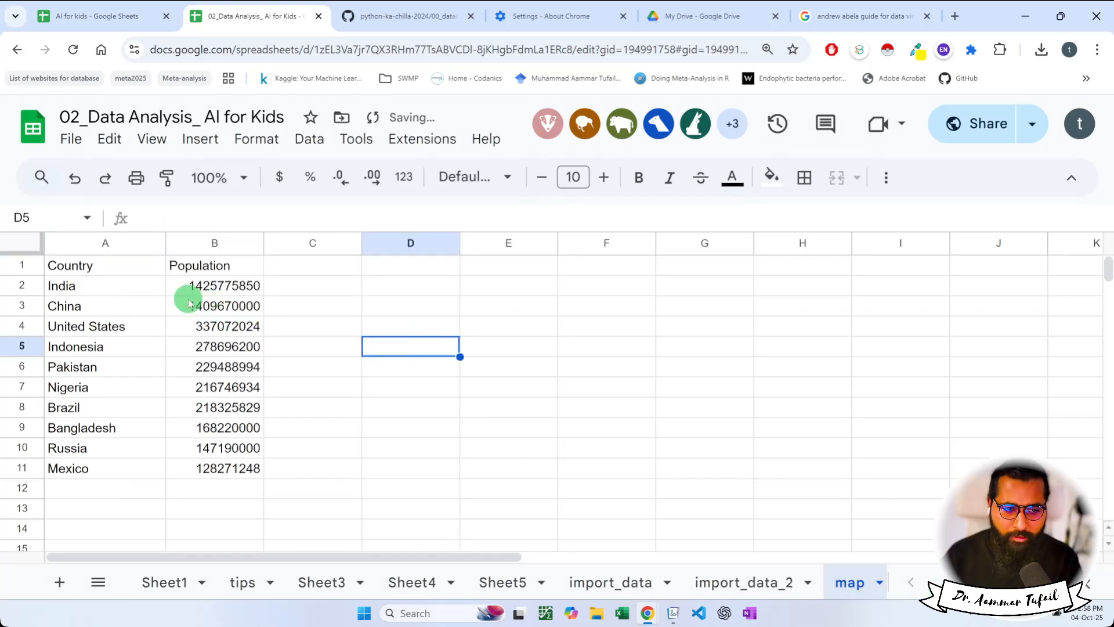
# Step: Insert a chart from the Country and Population data in A1:B11 and change its type to Geo chart
pyautogui.moveTo(124, 266); pyautogui.dragTo(249, 470)
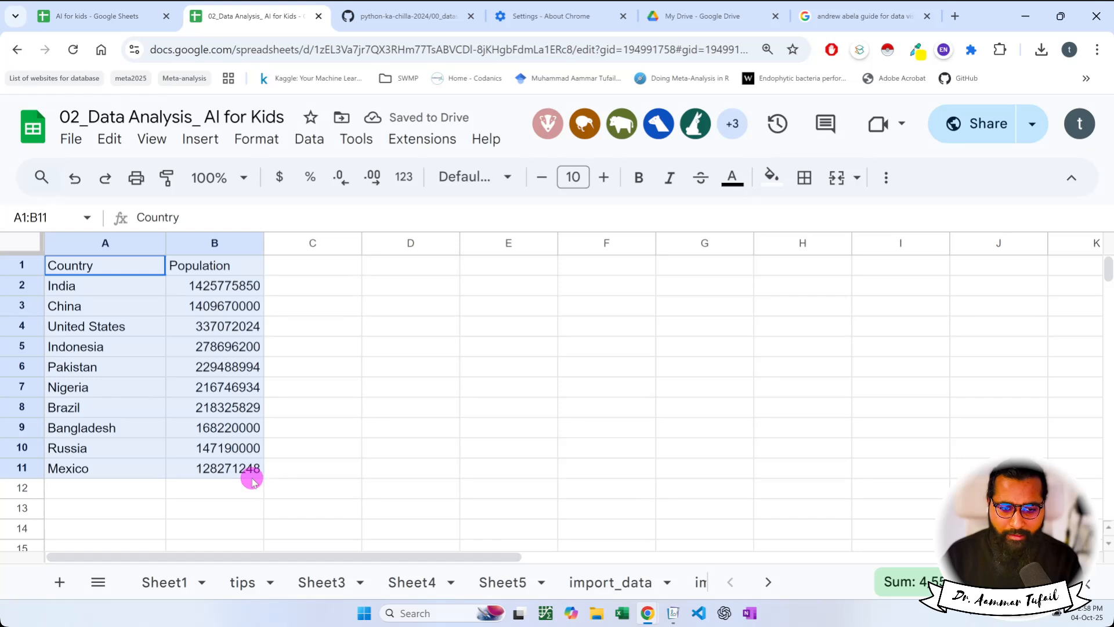
pyautogui.click(200, 140)
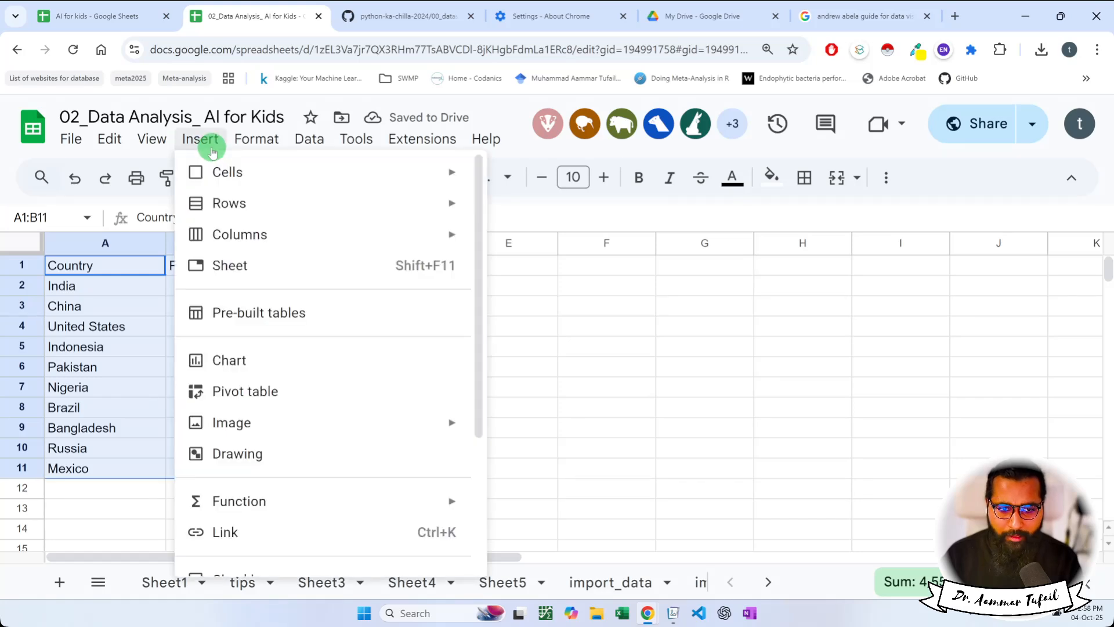
pyautogui.click(232, 356)
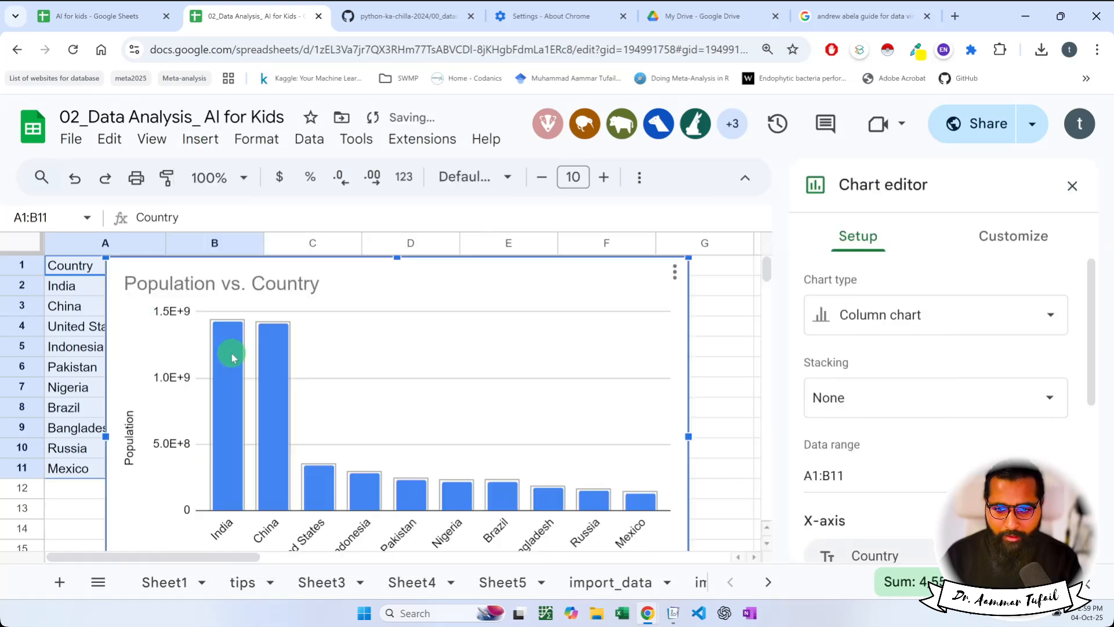
pyautogui.click(818, 313)
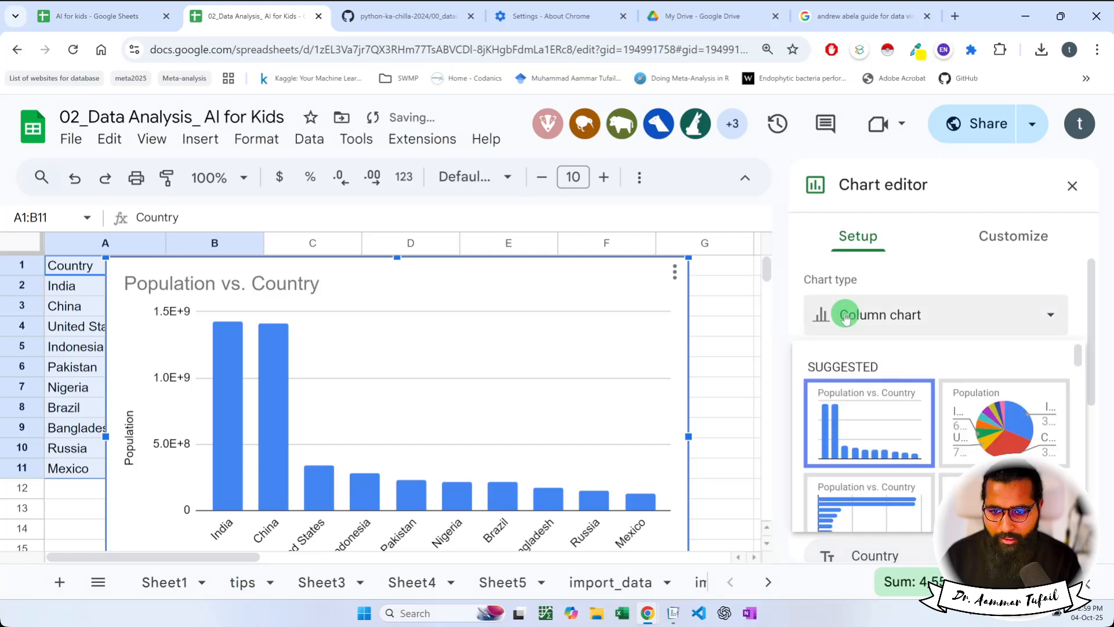
pyautogui.scroll(-15, 879, 422)
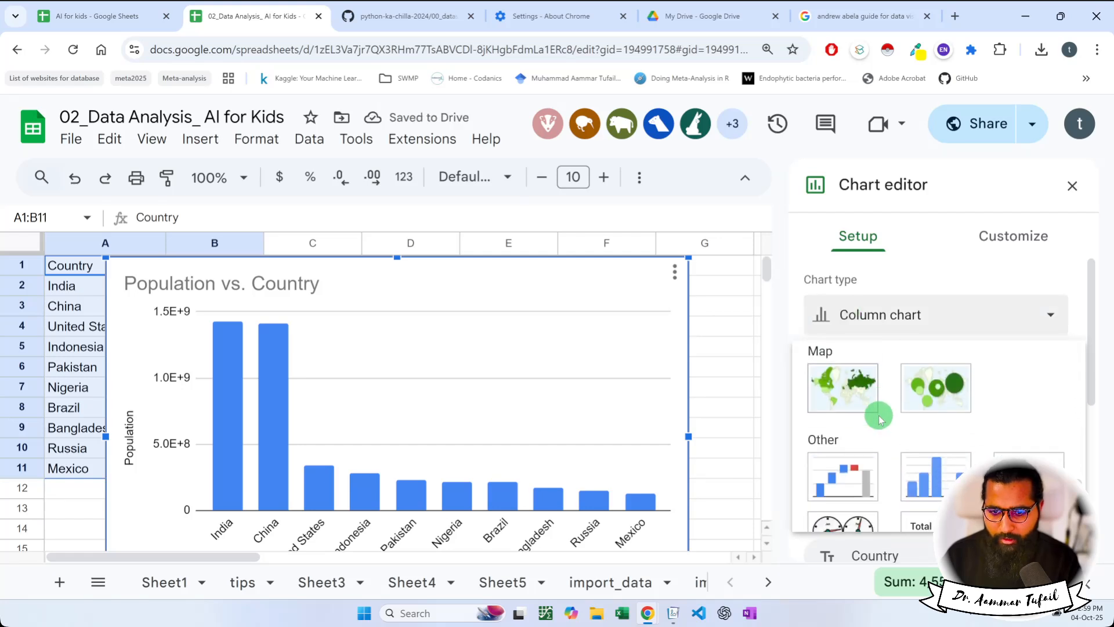
pyautogui.click(855, 413)
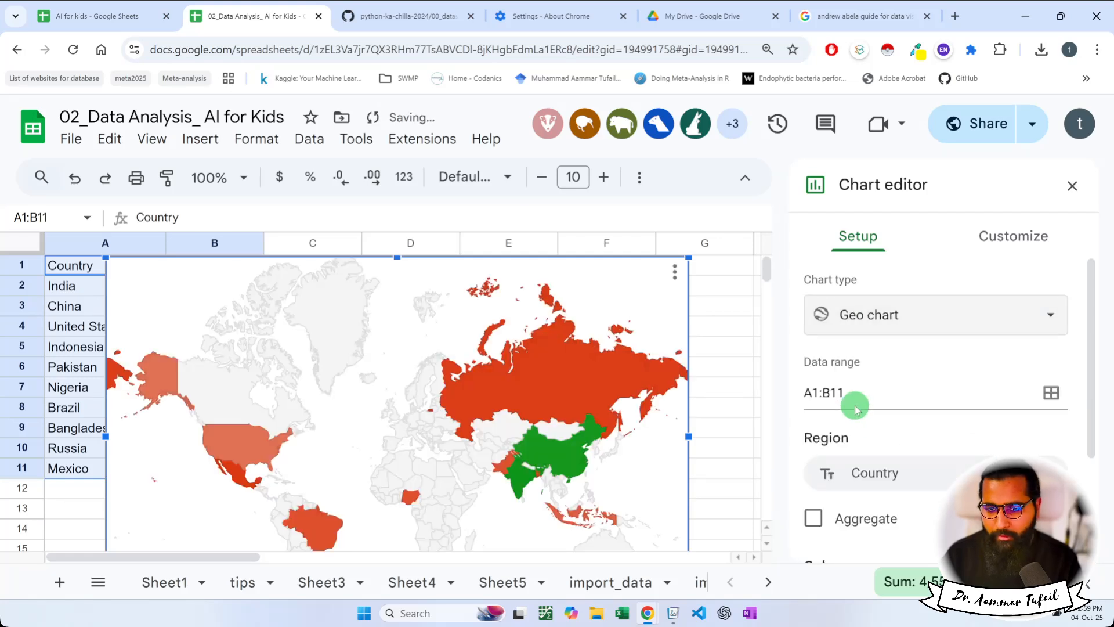
# Step: Move the geo chart beside the data table so that it no longer covers the Country and Population columns
pyautogui.scroll(-2, 672, 391)
pyautogui.hotkey('ctrl', '-')
pyautogui.hotkey('ctrl', '-')
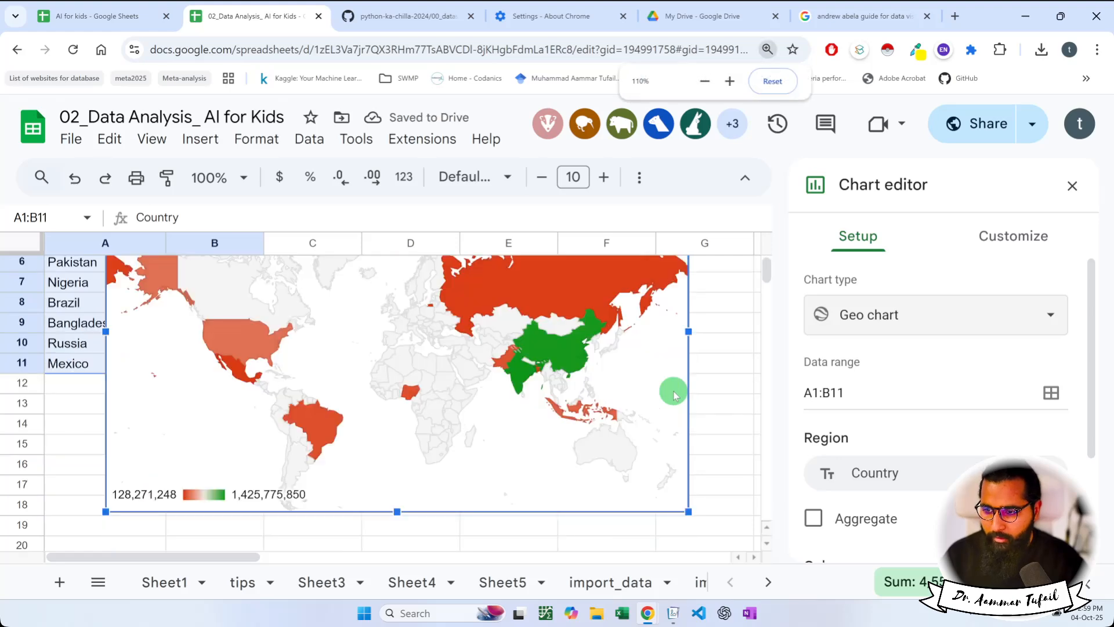
pyautogui.scroll(4, 673, 394)
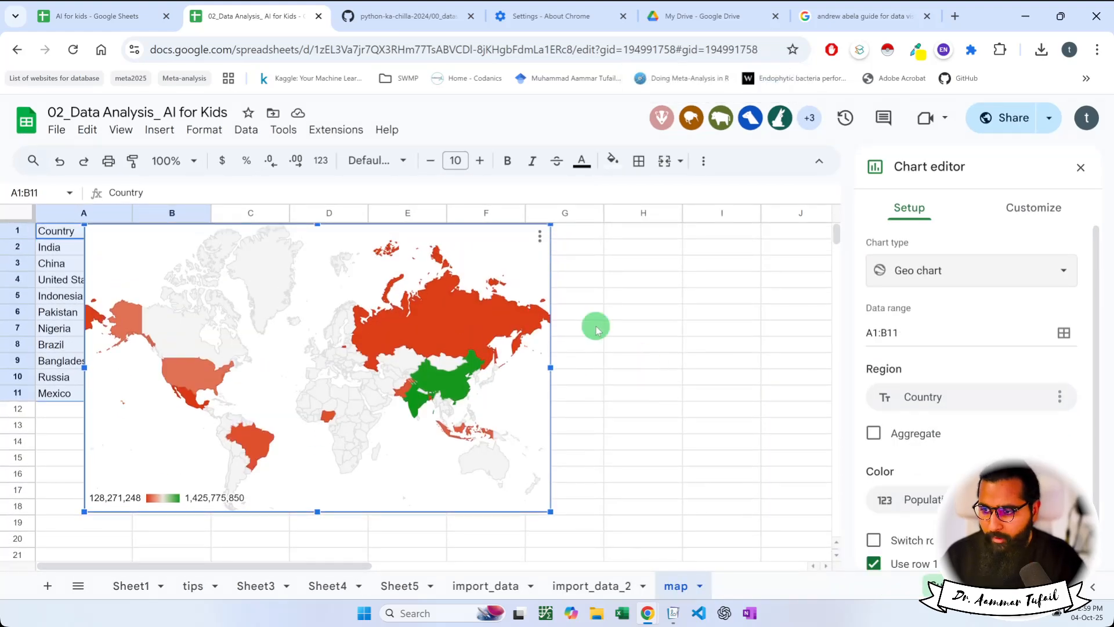
pyautogui.moveTo(491, 233); pyautogui.dragTo(645, 243)
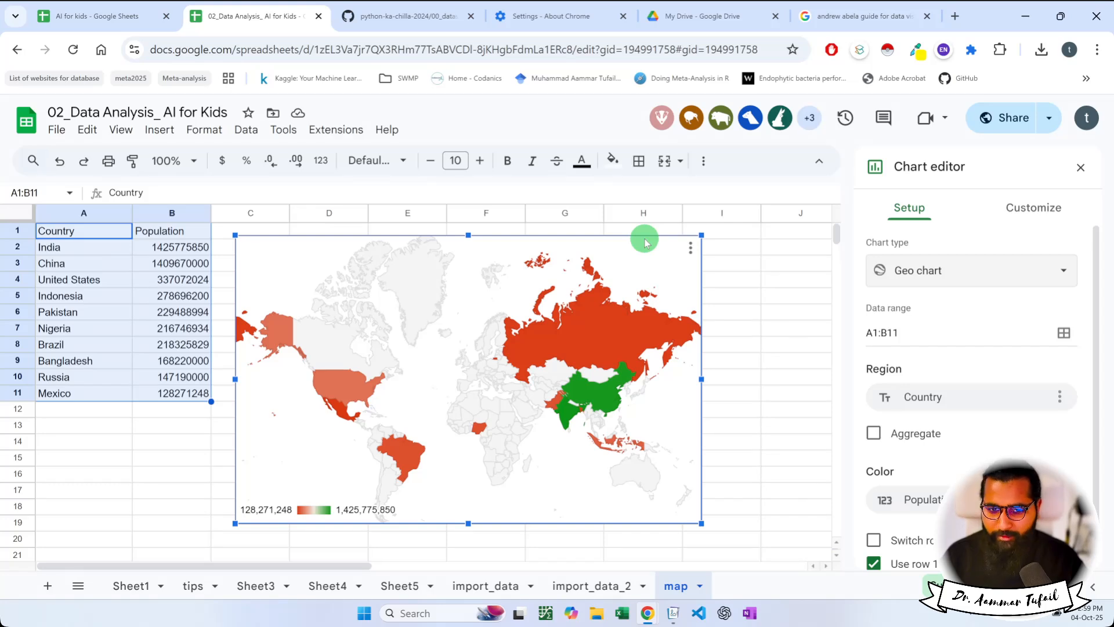
pyautogui.moveTo(646, 243); pyautogui.dragTo(625, 230)
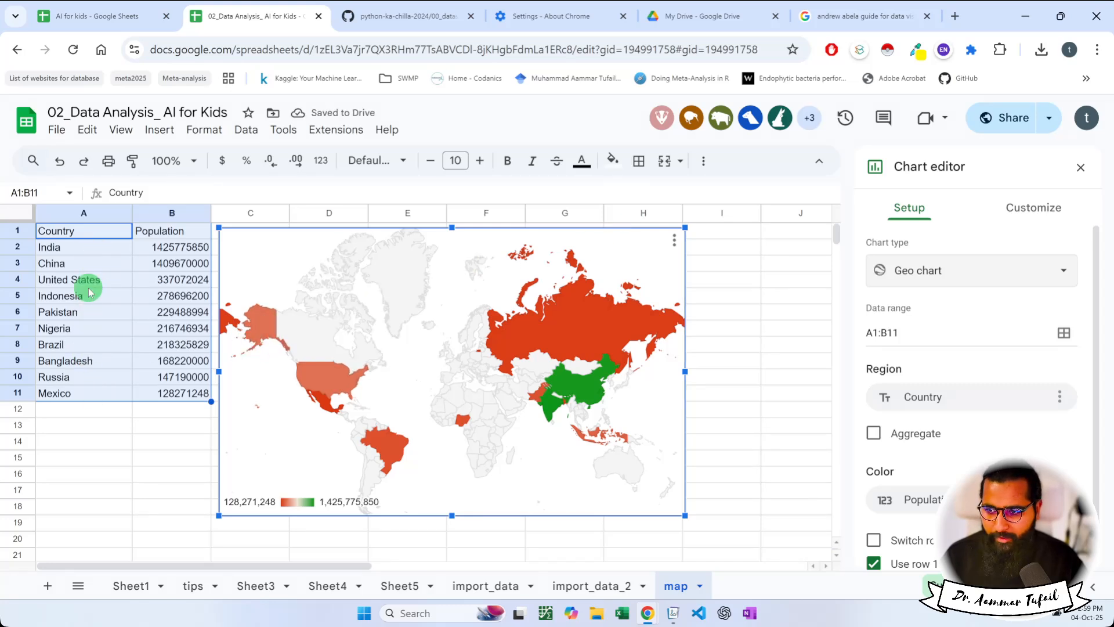
# Step: Switch to the Google Spreadsheets handwritten notes and write "Look for global population data on Internet." on page 3
pyautogui.click(673, 613)
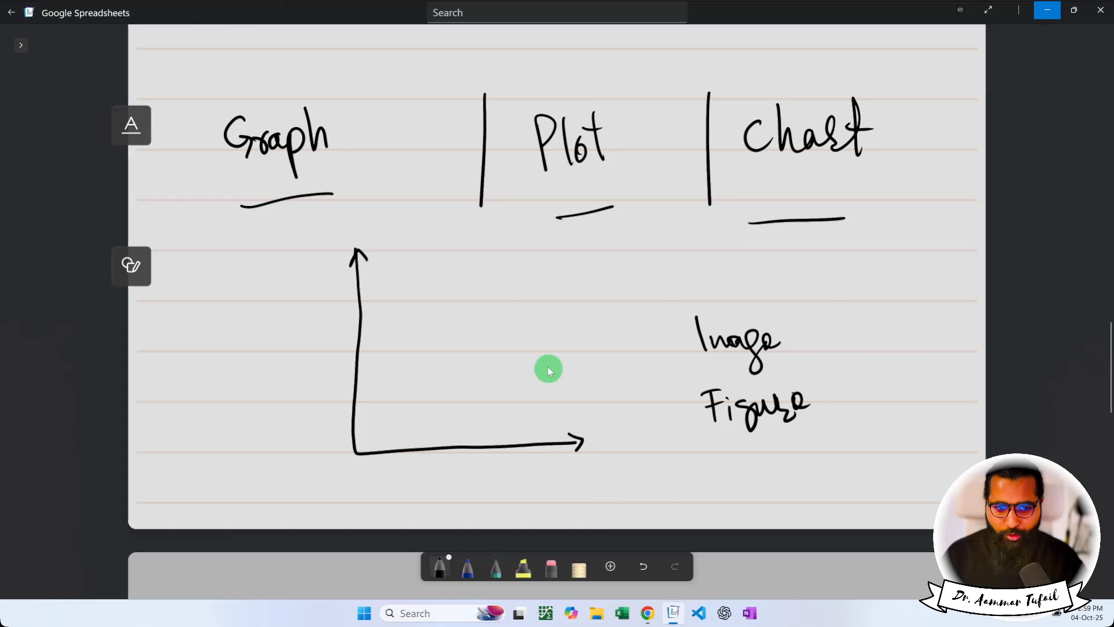
pyautogui.scroll(-3, 552, 366)
pyautogui.scroll(-5, 551, 366)
pyautogui.click(552, 366)
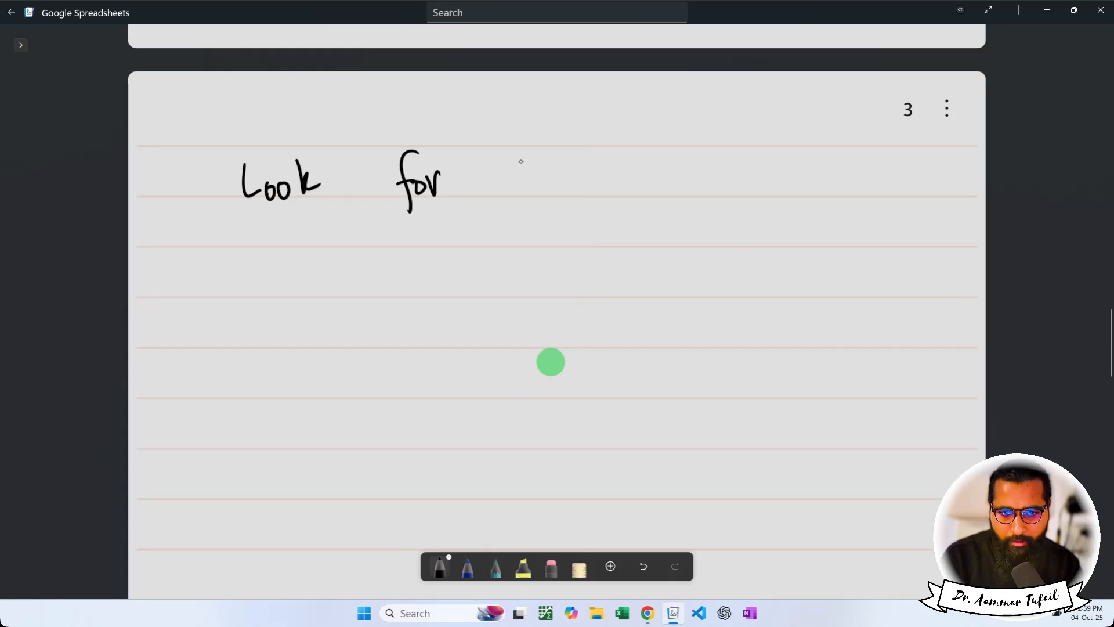
pyautogui.moveTo(532, 172); pyautogui.dragTo(520, 216)
pyautogui.moveTo(546, 157); pyautogui.dragTo(548, 190)
pyautogui.moveTo(554, 179); pyautogui.dragTo(556, 180)
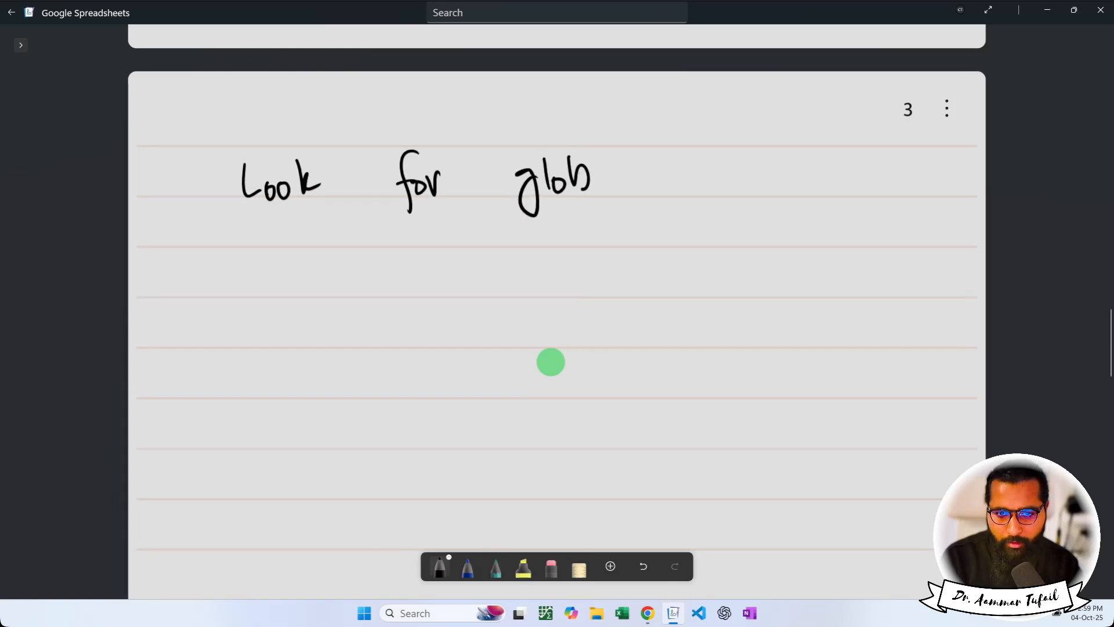
pyautogui.moveTo(676, 168); pyautogui.dragTo(686, 215)
pyautogui.moveTo(675, 169); pyautogui.dragTo(736, 218)
pyautogui.moveTo(722, 175)
pyautogui.mouseDown()
pyautogui.moveTo(728, 192)
pyautogui.moveTo(762, 186)
pyautogui.mouseUp()
pyautogui.moveTo(776, 148)
pyautogui.mouseDown()
pyautogui.moveTo(772, 200)
pyautogui.moveTo(791, 197)
pyautogui.mouseUp()
pyautogui.moveTo(815, 144); pyautogui.dragTo(808, 197)
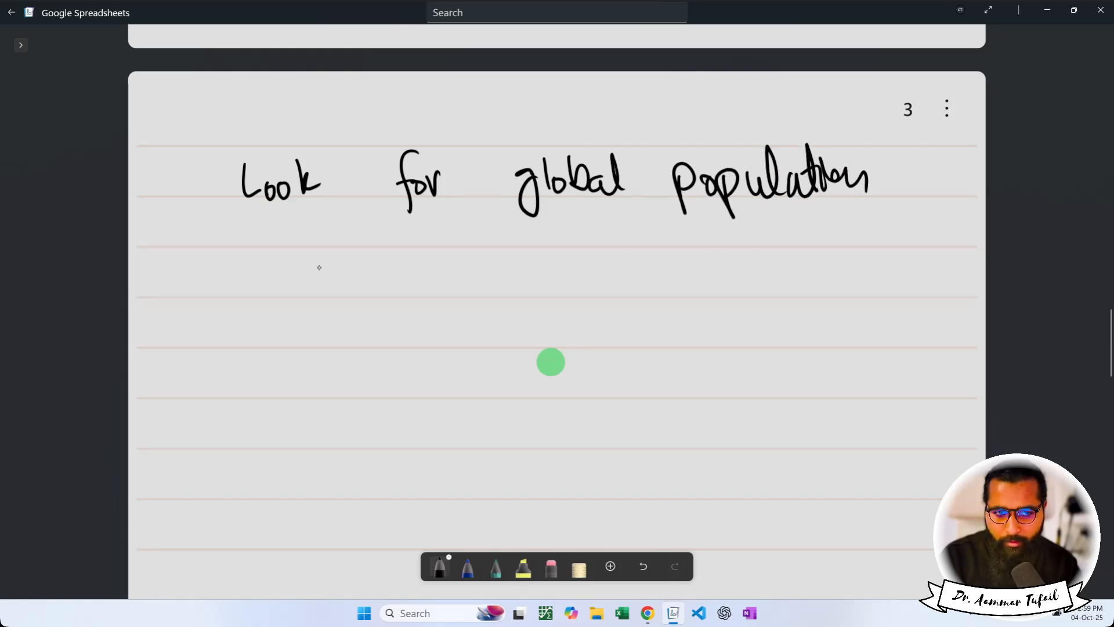
pyautogui.moveTo(292, 248); pyautogui.dragTo(285, 264)
pyautogui.moveTo(282, 215)
pyautogui.mouseDown()
pyautogui.moveTo(287, 266)
pyautogui.moveTo(310, 268)
pyautogui.mouseUp()
pyautogui.moveTo(321, 216); pyautogui.dragTo(329, 266)
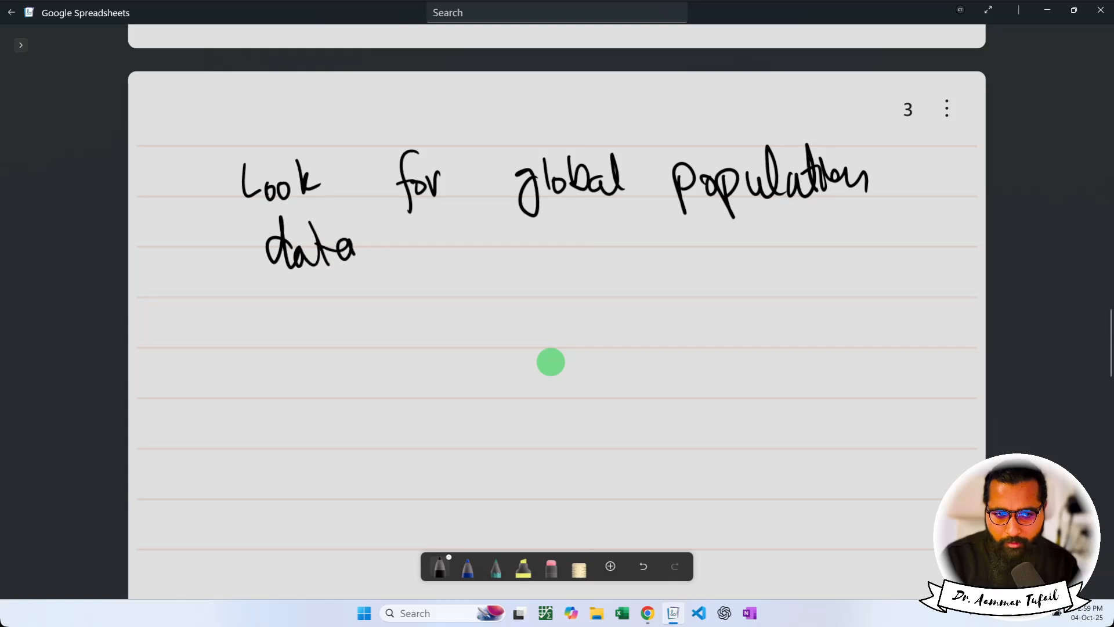
pyautogui.moveTo(414, 264)
pyautogui.mouseDown()
pyautogui.moveTo(425, 249)
pyautogui.moveTo(461, 270)
pyautogui.mouseUp()
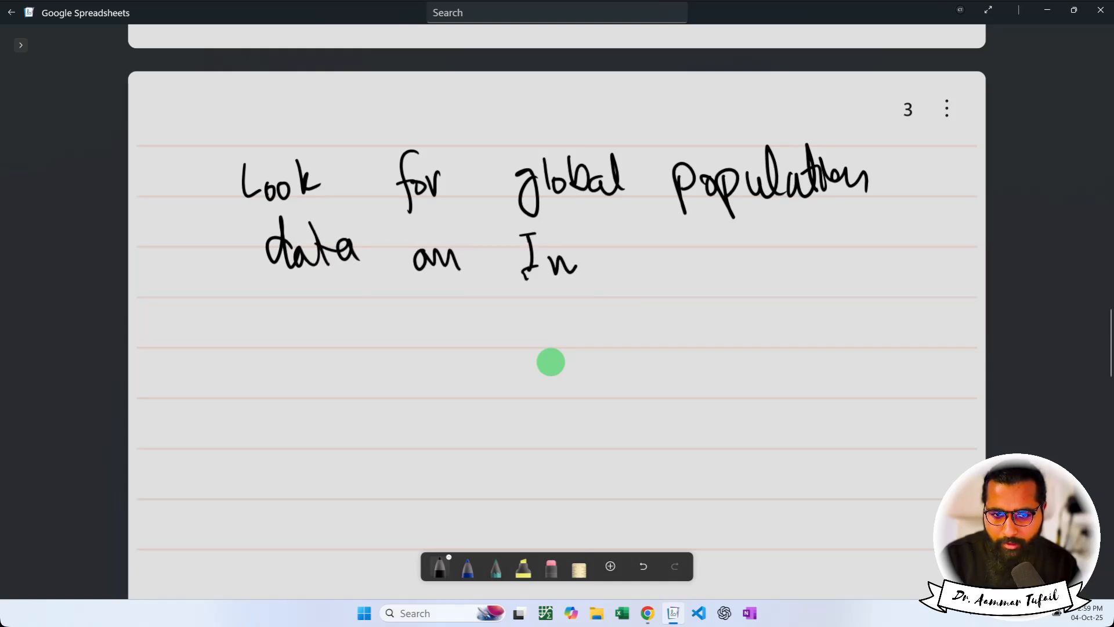
pyautogui.moveTo(578, 258); pyautogui.dragTo(582, 277)
pyautogui.moveTo(590, 234)
pyautogui.mouseDown()
pyautogui.moveTo(595, 279)
pyautogui.moveTo(627, 259)
pyautogui.moveTo(664, 270)
pyautogui.mouseUp()
pyautogui.moveTo(678, 227)
pyautogui.mouseDown()
pyautogui.moveTo(688, 272)
pyautogui.moveTo(700, 250)
pyautogui.mouseUp()
pyautogui.click(712, 259)
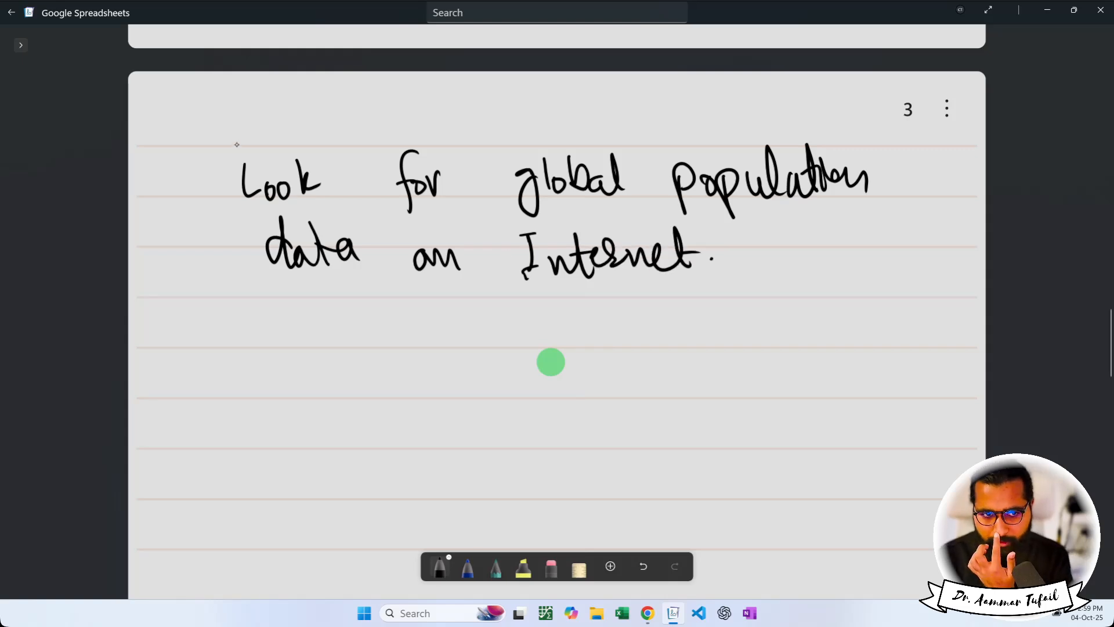
# Step: Bracket the handwritten population-data sentence and draw an arrow from it to a new handwritten note "google sheet"
pyautogui.moveTo(242, 137)
pyautogui.mouseDown()
pyautogui.moveTo(244, 251)
pyautogui.moveTo(380, 398)
pyautogui.mouseUp()
pyautogui.moveTo(432, 355)
pyautogui.mouseDown()
pyautogui.moveTo(419, 371)
pyautogui.moveTo(454, 388)
pyautogui.moveTo(476, 343)
pyautogui.moveTo(495, 348)
pyautogui.mouseUp()
pyautogui.moveTo(509, 329); pyautogui.dragTo(506, 351)
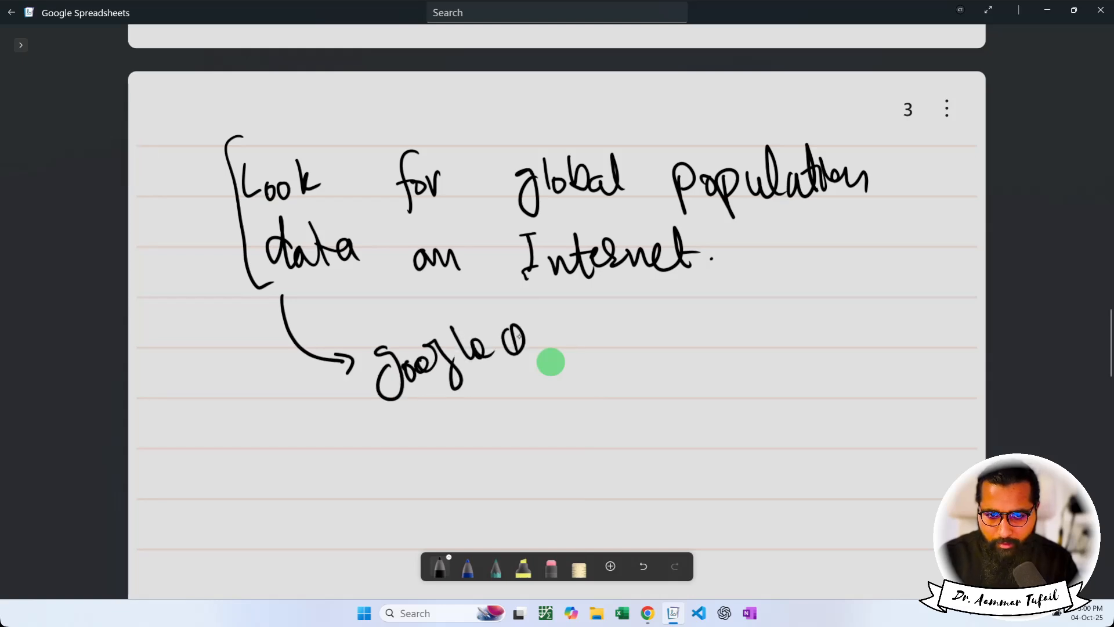
pyautogui.hotkey('ctrl', 'z')
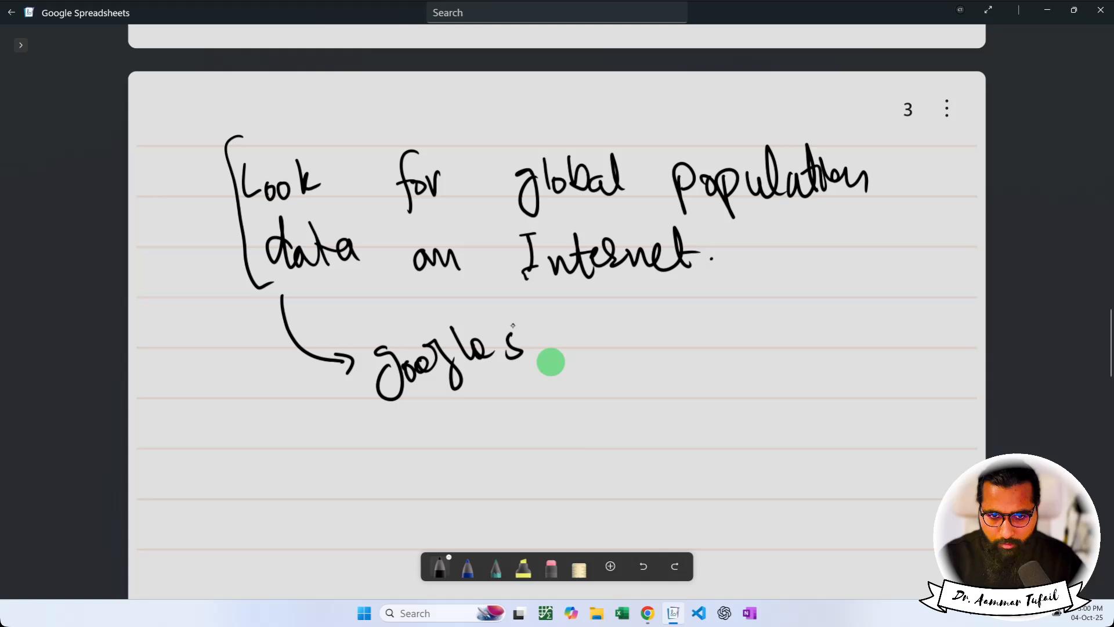
pyautogui.moveTo(576, 306); pyautogui.dragTo(573, 336)
pyautogui.moveTo(562, 326); pyautogui.dragTo(581, 320)
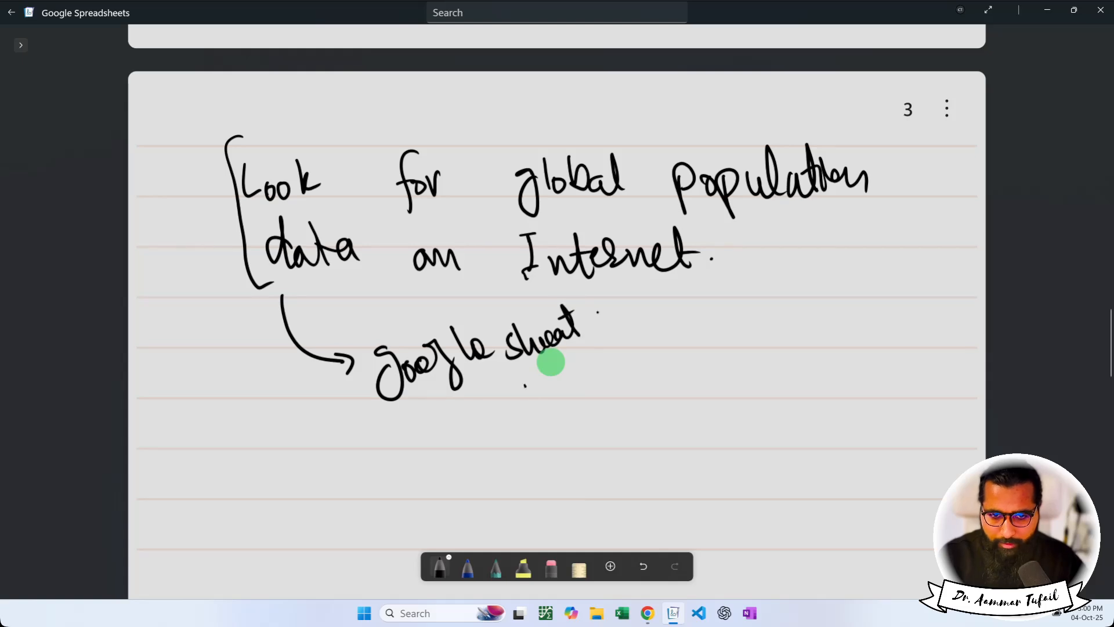
# Step: Continue the handwritten flow from "google sheet" with arrows to "Map" and on to "Discord", underlining both words
pyautogui.moveTo(525, 385); pyautogui.dragTo(639, 400)
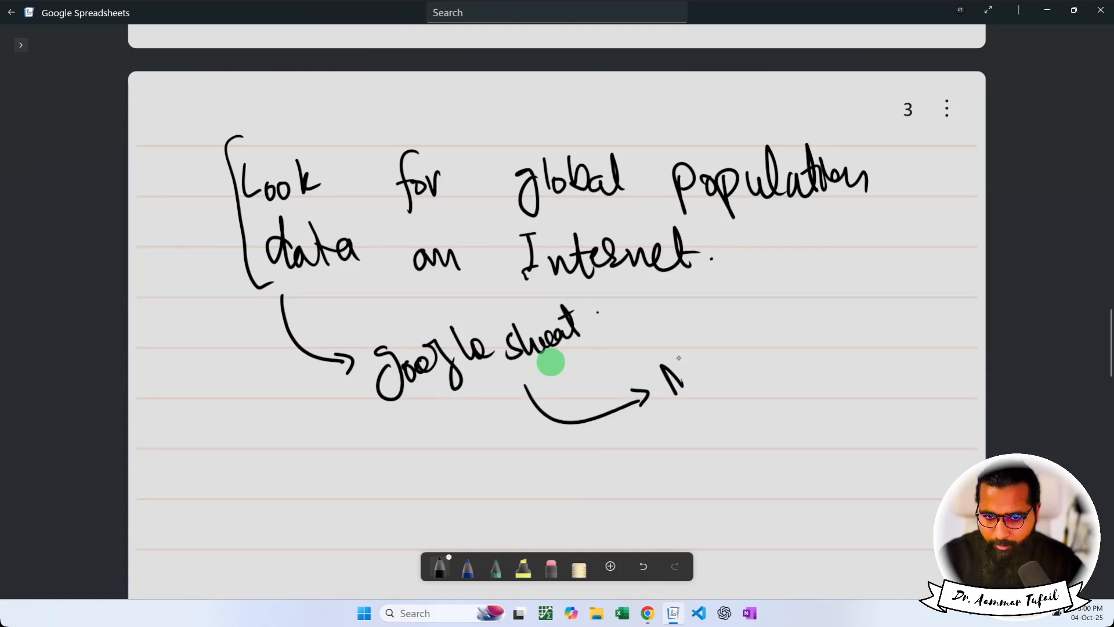
pyautogui.moveTo(679, 358); pyautogui.dragTo(702, 393)
pyautogui.moveTo(725, 356); pyautogui.dragTo(745, 367)
pyautogui.moveTo(700, 414)
pyautogui.mouseDown()
pyautogui.moveTo(765, 374)
pyautogui.moveTo(801, 409)
pyautogui.moveTo(818, 406)
pyautogui.mouseUp()
pyautogui.moveTo(840, 386)
pyautogui.mouseDown()
pyautogui.moveTo(842, 401)
pyautogui.moveTo(854, 383)
pyautogui.mouseUp()
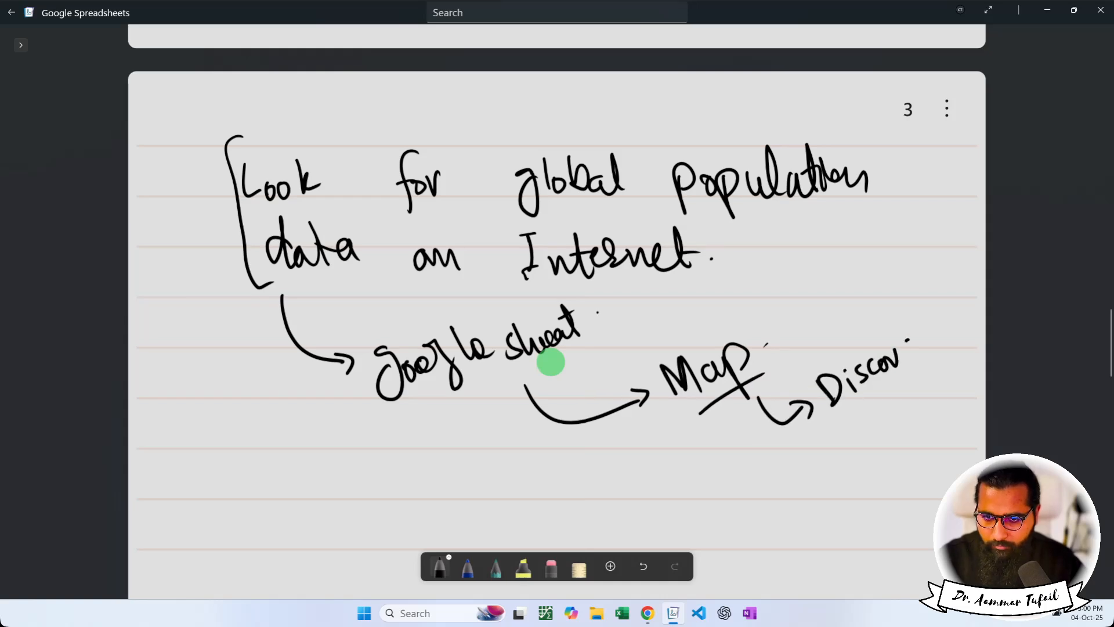
pyautogui.moveTo(910, 343); pyautogui.dragTo(918, 318)
pyautogui.click(932, 336)
pyautogui.moveTo(857, 405); pyautogui.dragTo(924, 355)
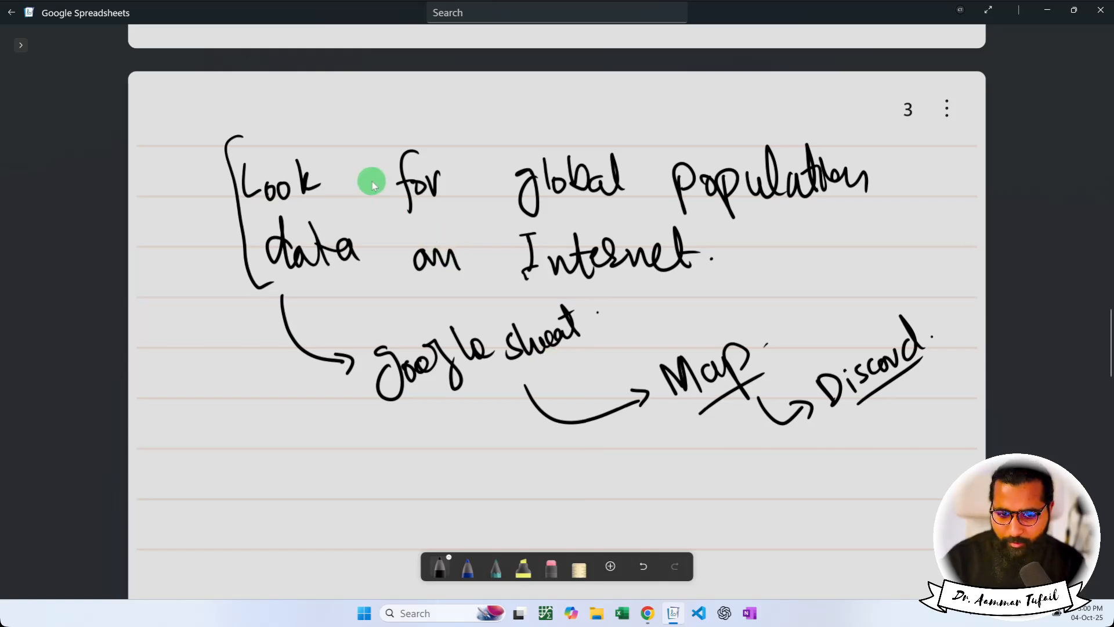
# Step: Write an abbreviated "Assignment" heading in blue ink above the bracketed population-data sentence
pyautogui.click(467, 574)
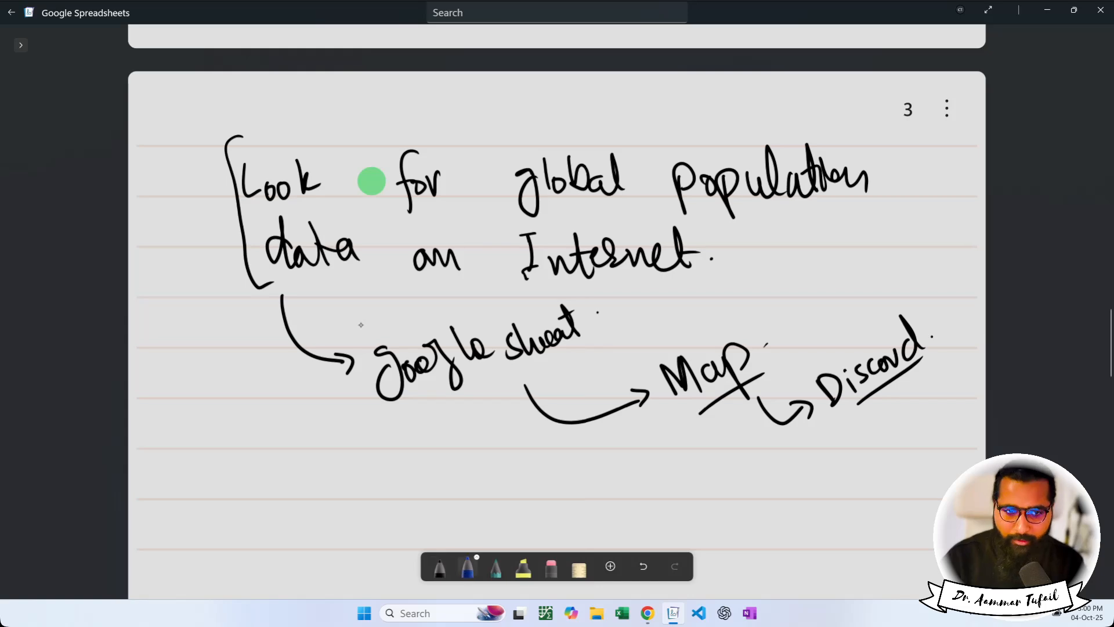
pyautogui.moveTo(274, 120); pyautogui.dragTo(293, 145)
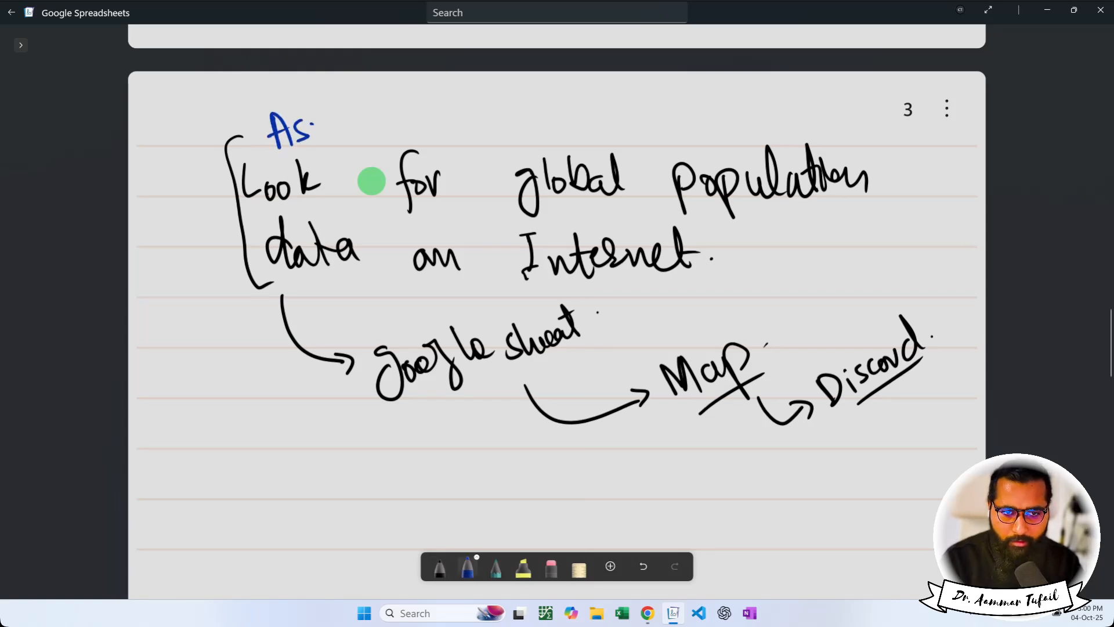
pyautogui.moveTo(353, 127); pyautogui.dragTo(396, 119)
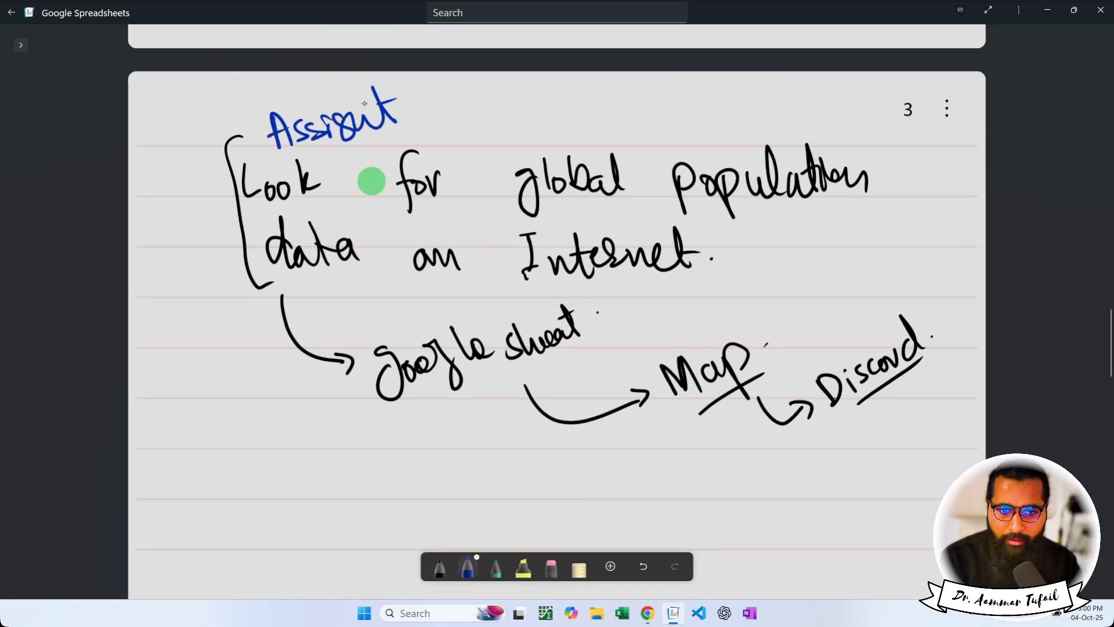